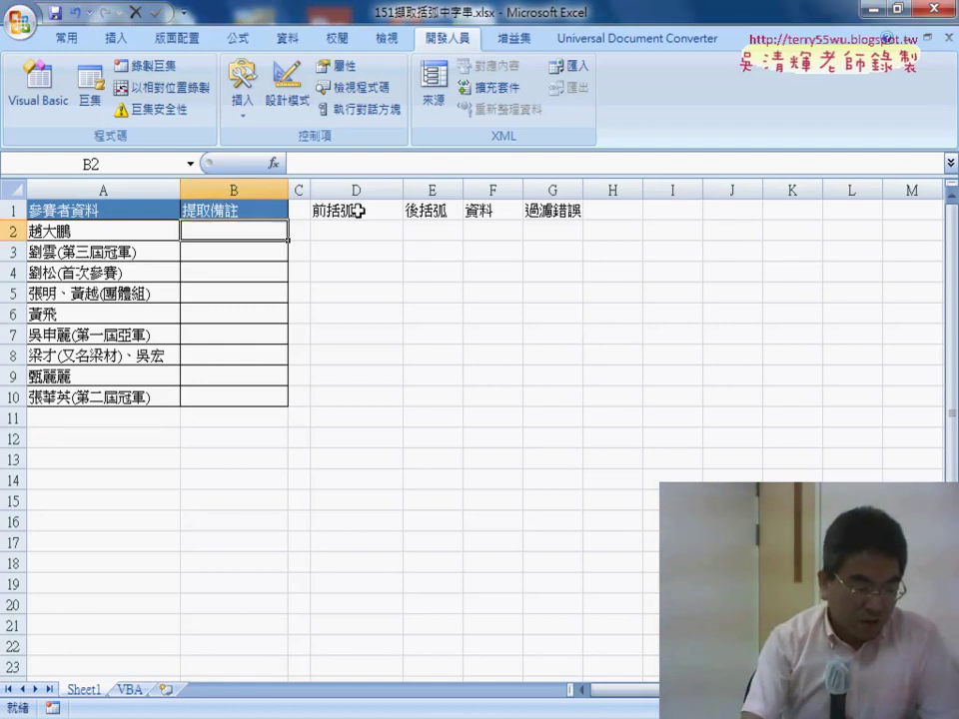
Copy B1's blue header formatting onto the helper headers D1:G1 with Format Painter
{"action": "left_click_drag", "start_coordinate": [358, 211], "coordinate": [535, 210]}
{"action": "left_click", "coordinate": [252, 233]}
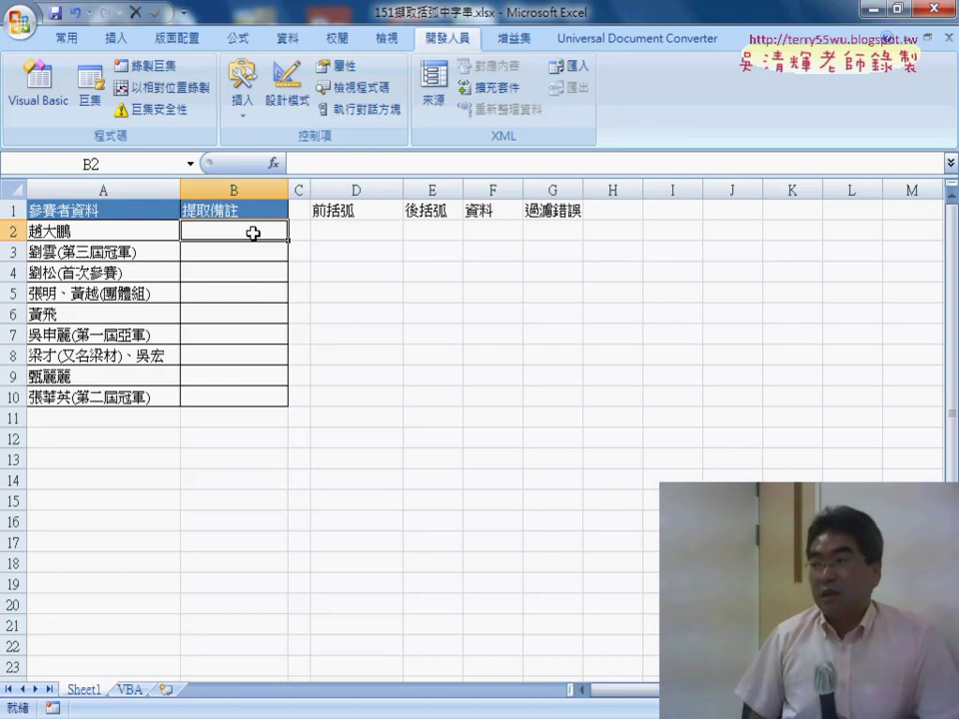
{"action": "left_click", "coordinate": [348, 231]}
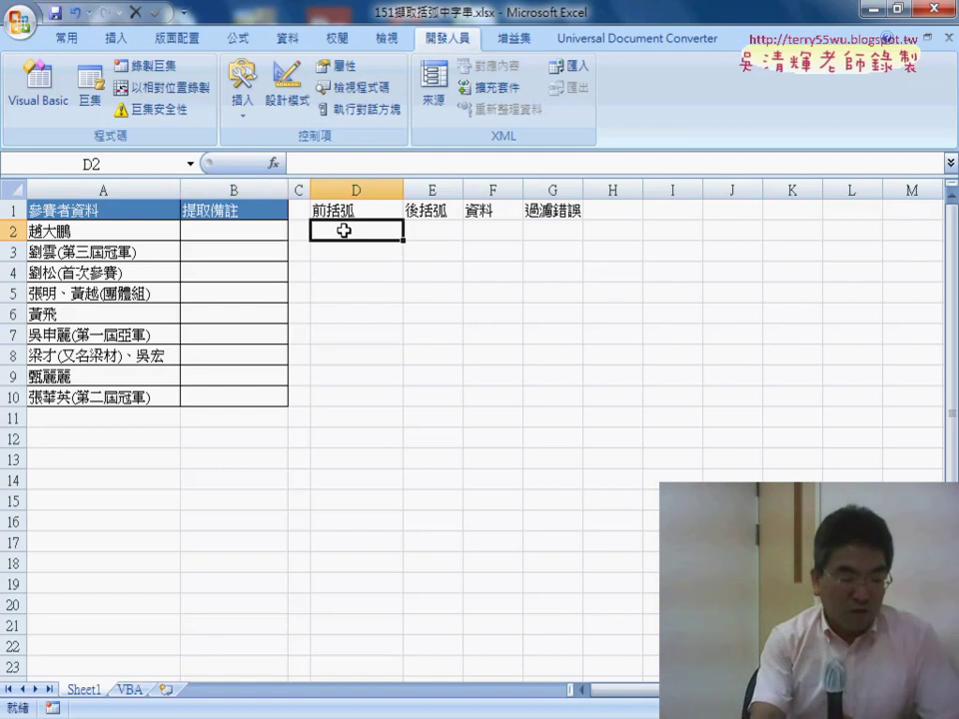
{"action": "left_click", "coordinate": [236, 210]}
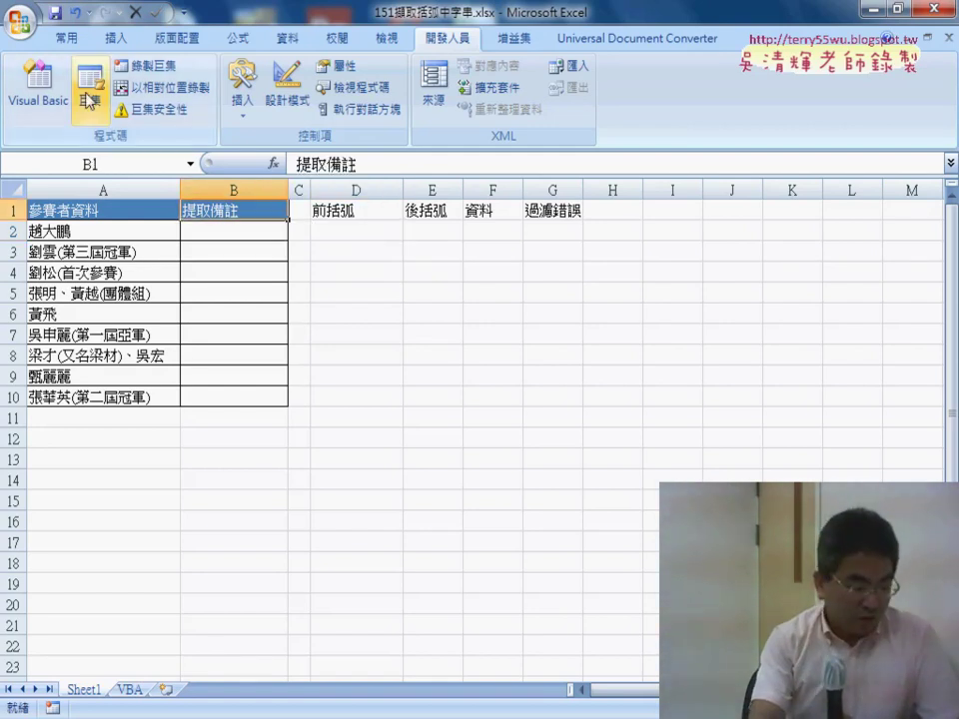
{"action": "left_click", "coordinate": [63, 42]}
{"action": "left_click", "coordinate": [57, 109]}
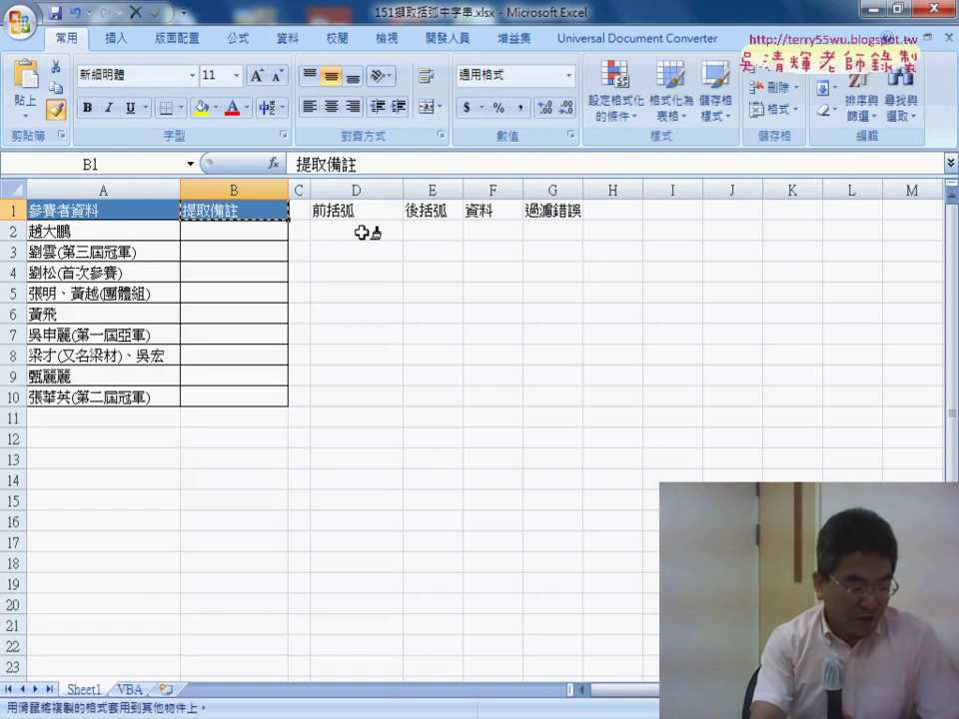
{"action": "left_click_drag", "start_coordinate": [335, 209], "coordinate": [569, 210]}
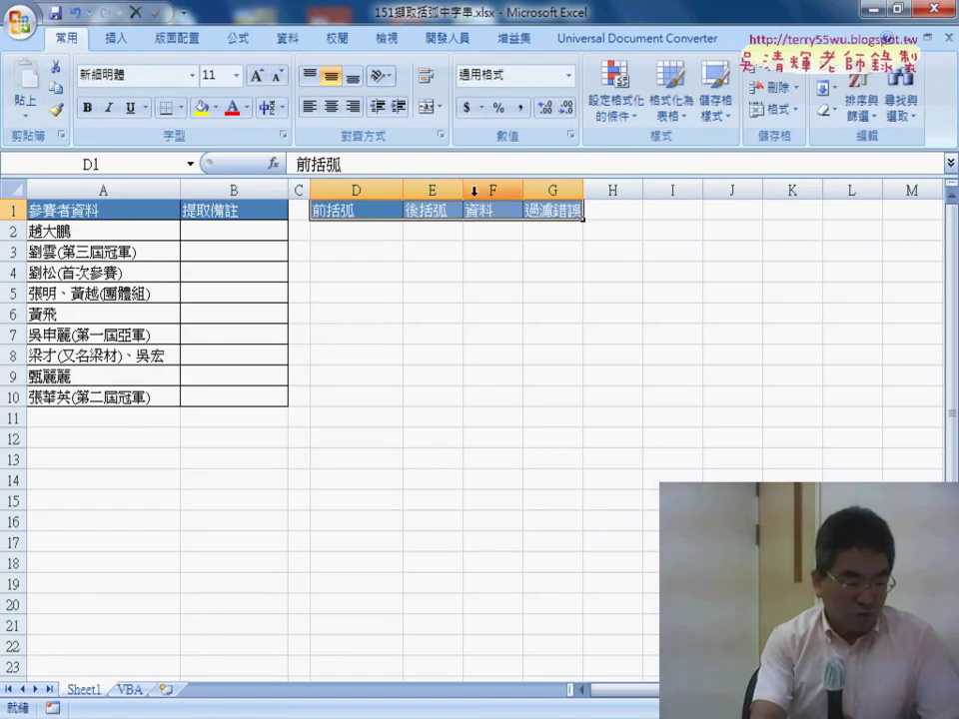
Widen columns E, F and G to fit their headers
{"action": "left_click_drag", "start_coordinate": [463, 190], "coordinate": [485, 190]}
{"action": "left_click_drag", "start_coordinate": [545, 190], "coordinate": [562, 189]}
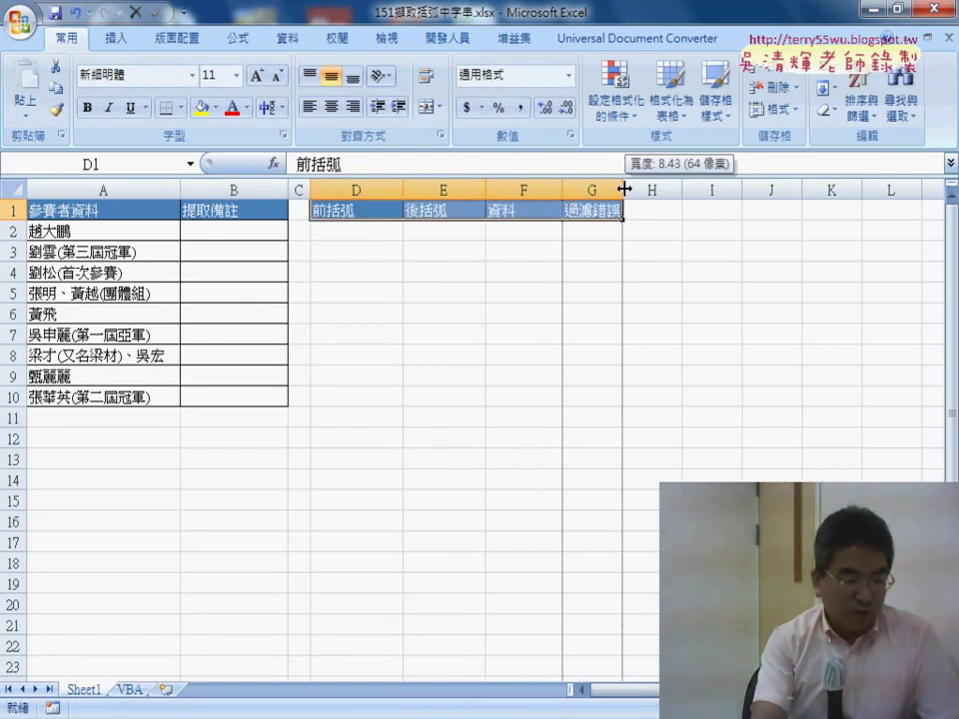
{"action": "left_click_drag", "start_coordinate": [623, 190], "coordinate": [636, 190]}
Bring up the Insert Function dialog for cell D2 and move it higher
{"action": "left_click", "coordinate": [375, 229]}
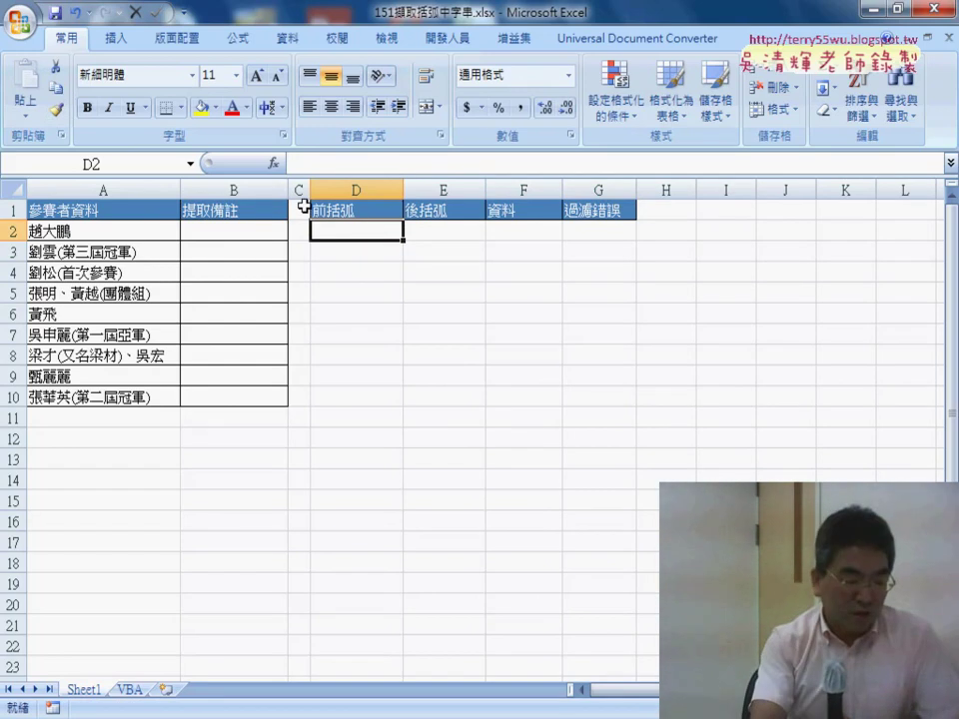
{"action": "left_click", "coordinate": [272, 163]}
{"action": "mouse_move", "coordinate": [475, 339]}
{"action": "left_mouse_down"}
{"action": "mouse_move", "coordinate": [640, 172]}
{"action": "mouse_move", "coordinate": [635, 152]}
{"action": "left_mouse_up"}
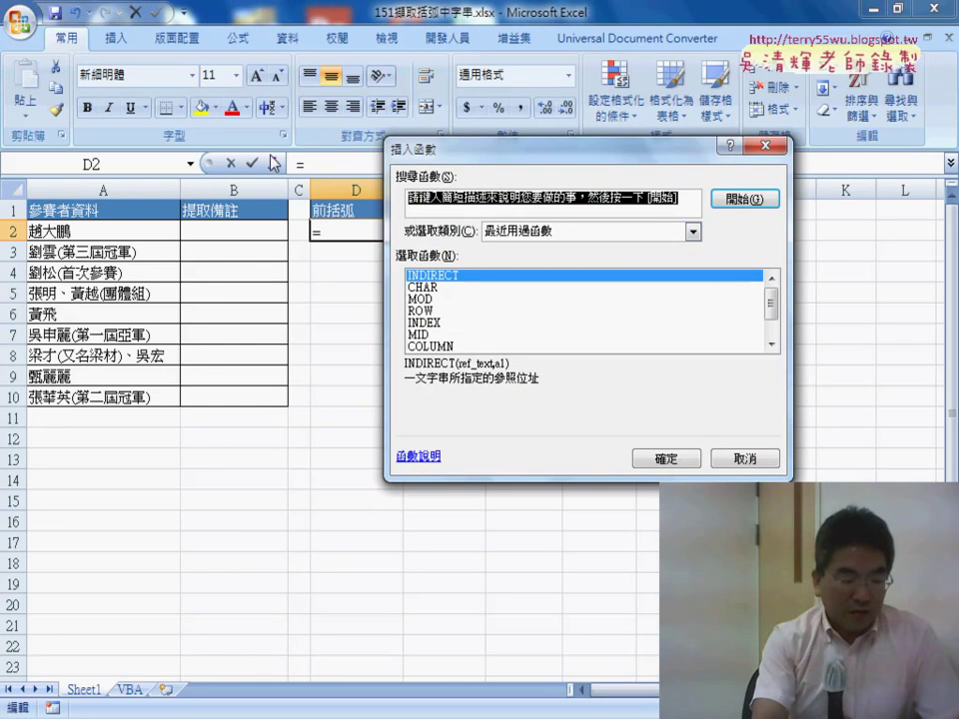
Enter =FIND("(",A2) in D2 from the Text category; it returns #VALUE!
{"action": "left_click", "coordinate": [606, 233]}
{"action": "left_click", "coordinate": [596, 348]}
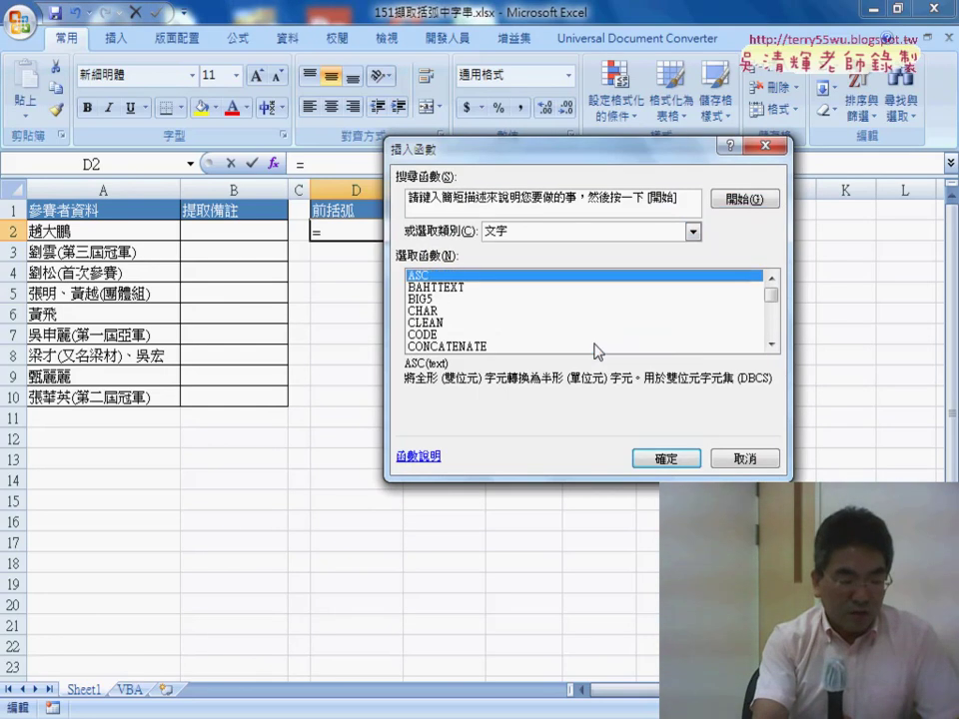
{"action": "mouse_move", "coordinate": [766, 302]}
{"action": "left_mouse_down"}
{"action": "mouse_move", "coordinate": [776, 322]}
{"action": "mouse_move", "coordinate": [776, 309]}
{"action": "left_mouse_up"}
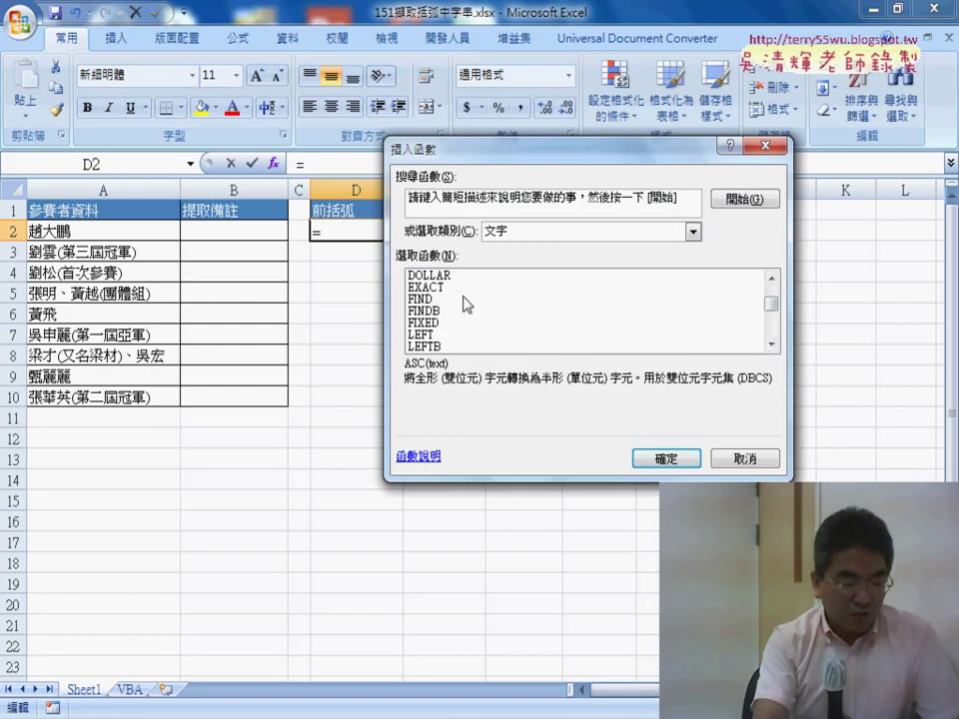
{"action": "left_click", "coordinate": [466, 300]}
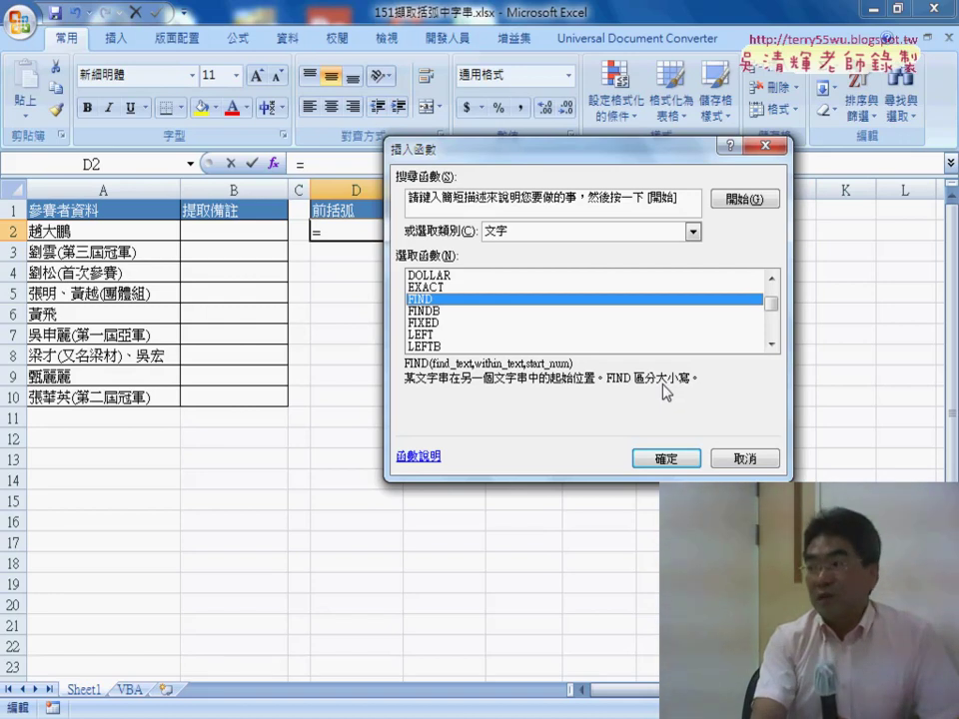
{"action": "left_click", "coordinate": [666, 459]}
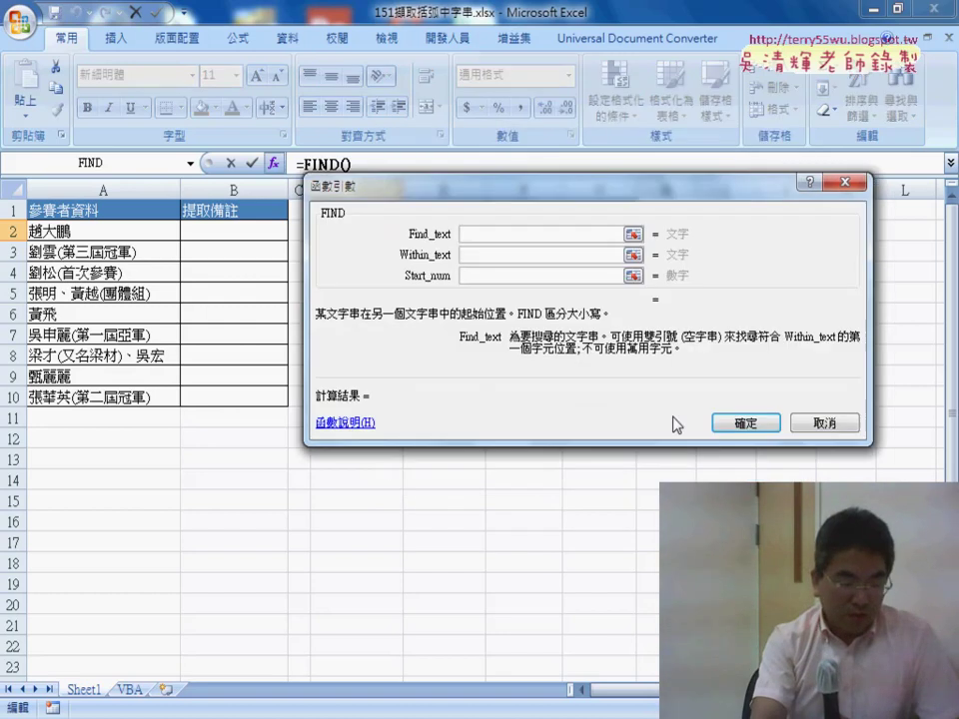
{"action": "left_click_drag", "start_coordinate": [575, 199], "coordinate": [646, 258]}
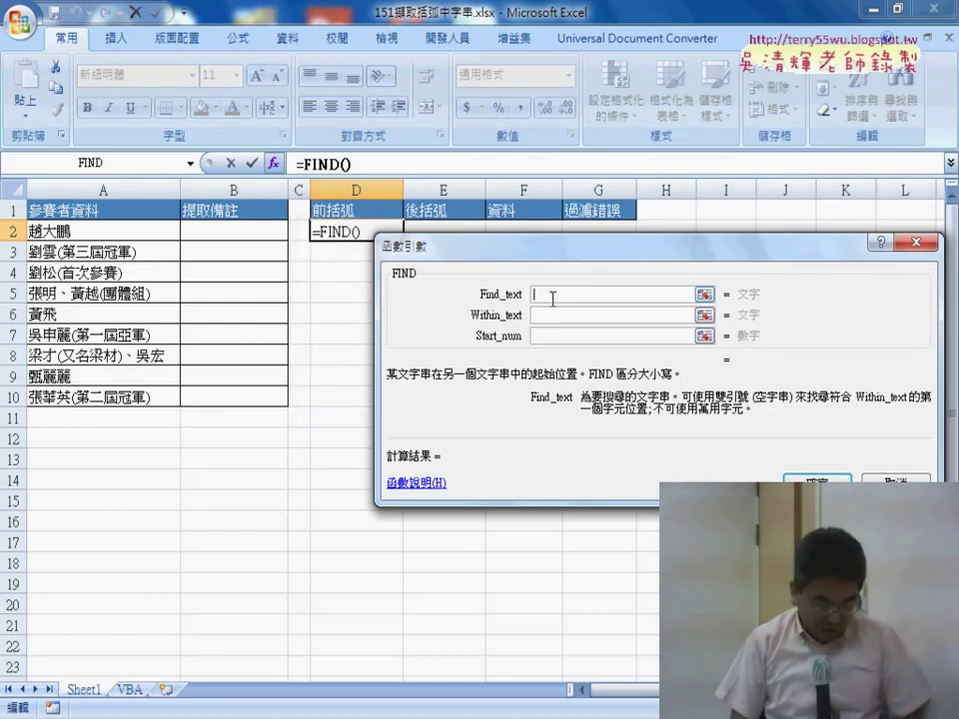
{"action": "type", "text": "("}
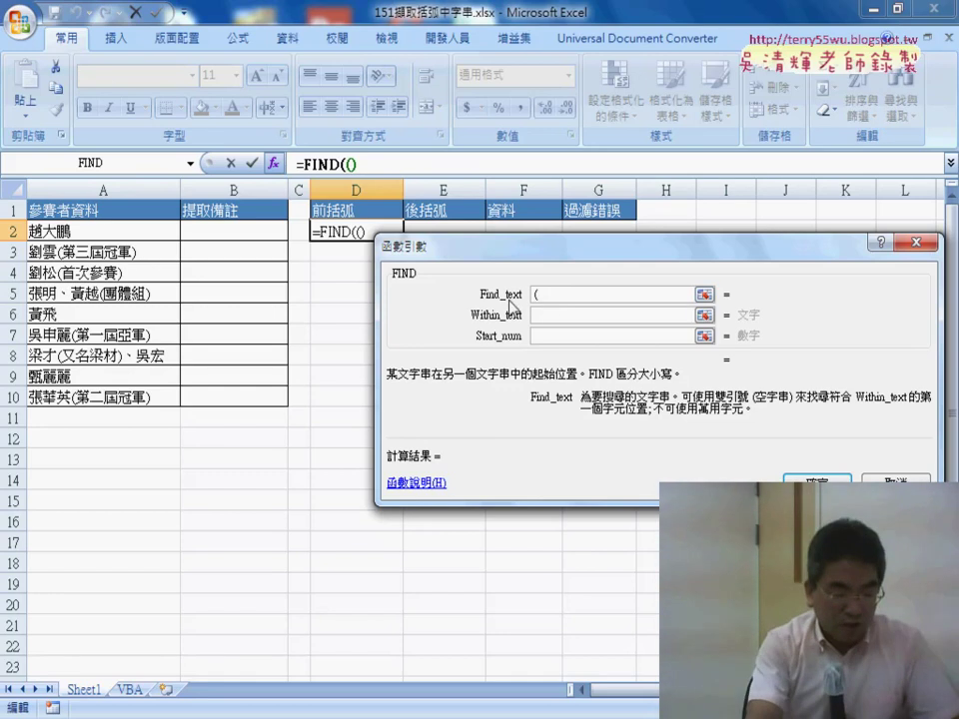
{"action": "left_click", "coordinate": [550, 316]}
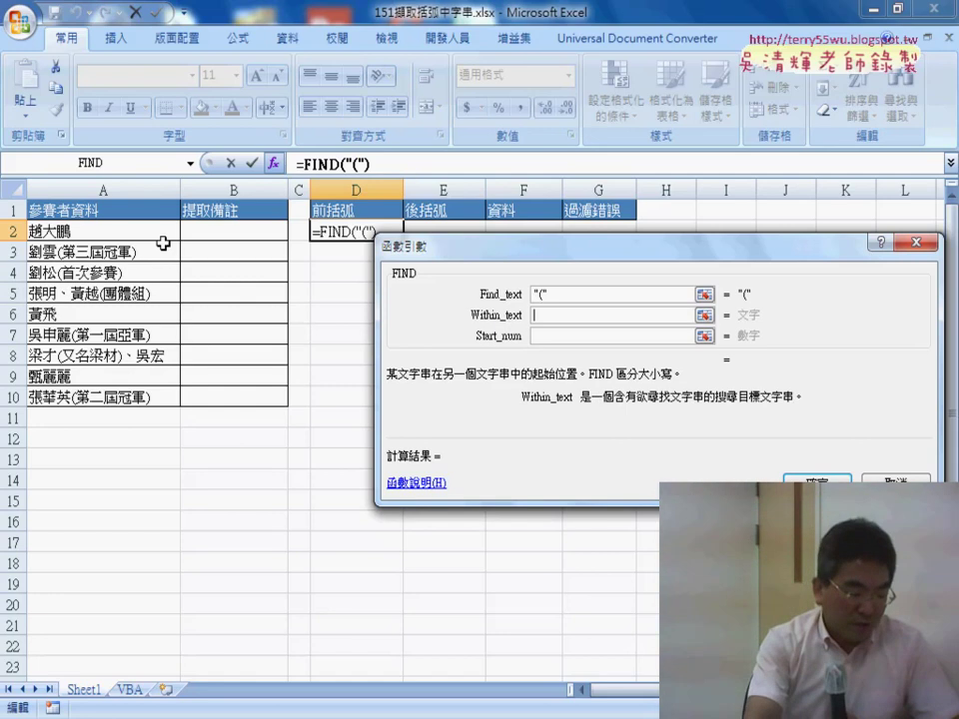
{"action": "left_click", "coordinate": [114, 236]}
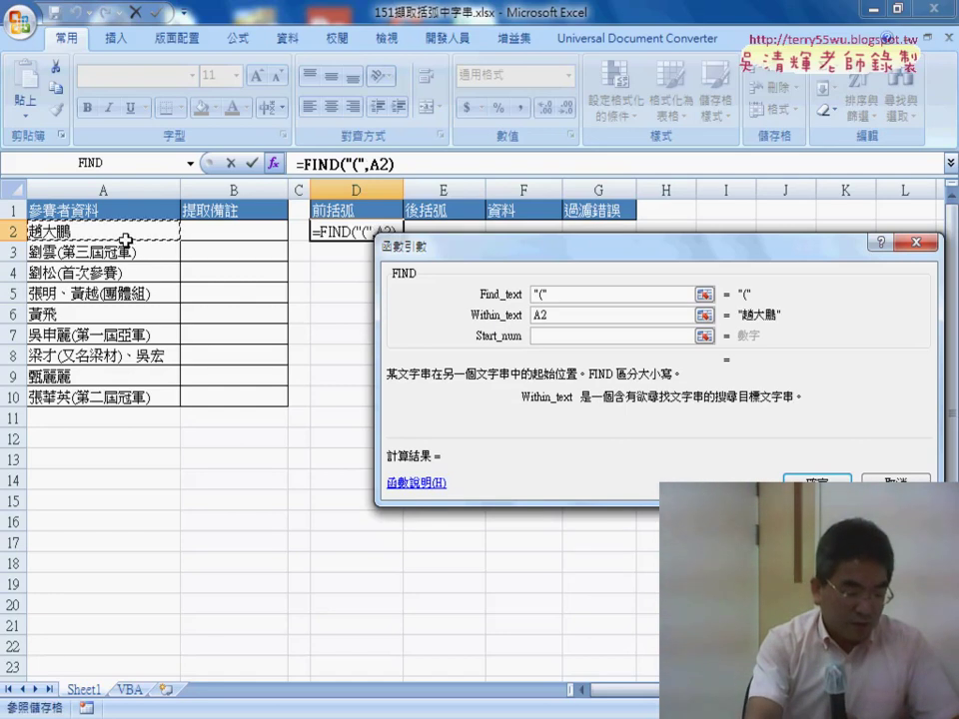
{"action": "left_click", "coordinate": [561, 336]}
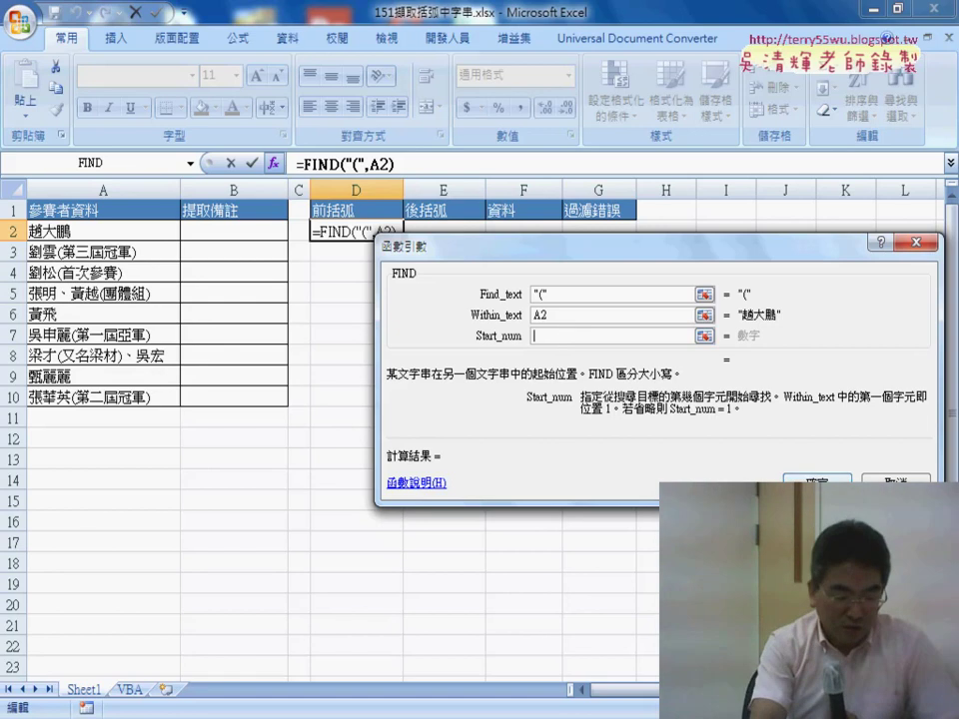
{"action": "left_click", "coordinate": [827, 481]}
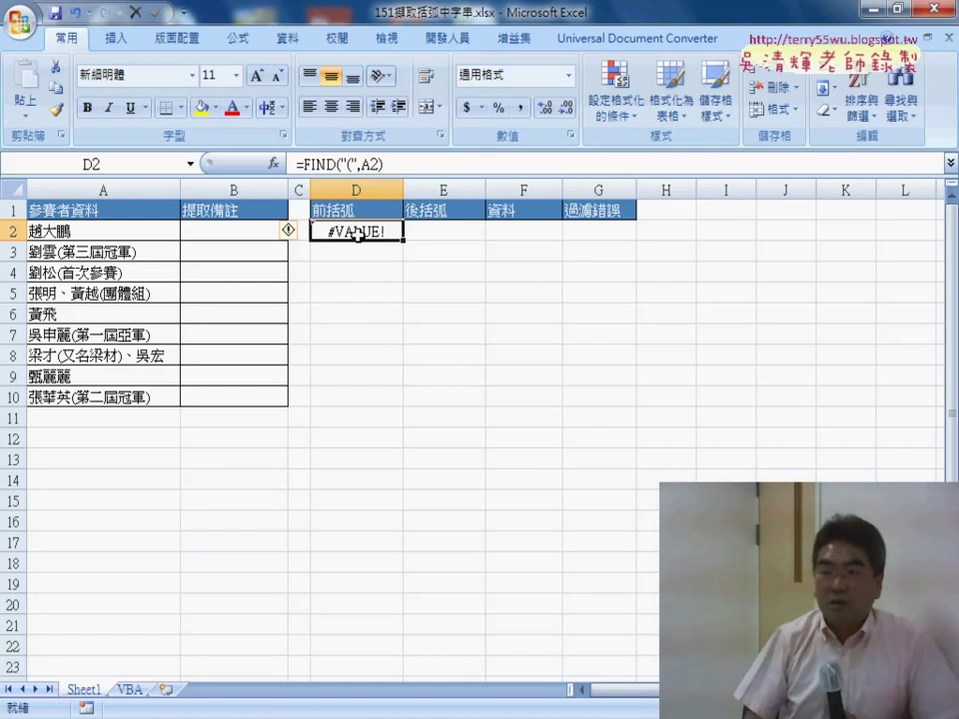
Fill D2's FIND formula down to D10 and check D3 and D4
{"action": "left_click_drag", "start_coordinate": [403, 241], "coordinate": [400, 405]}
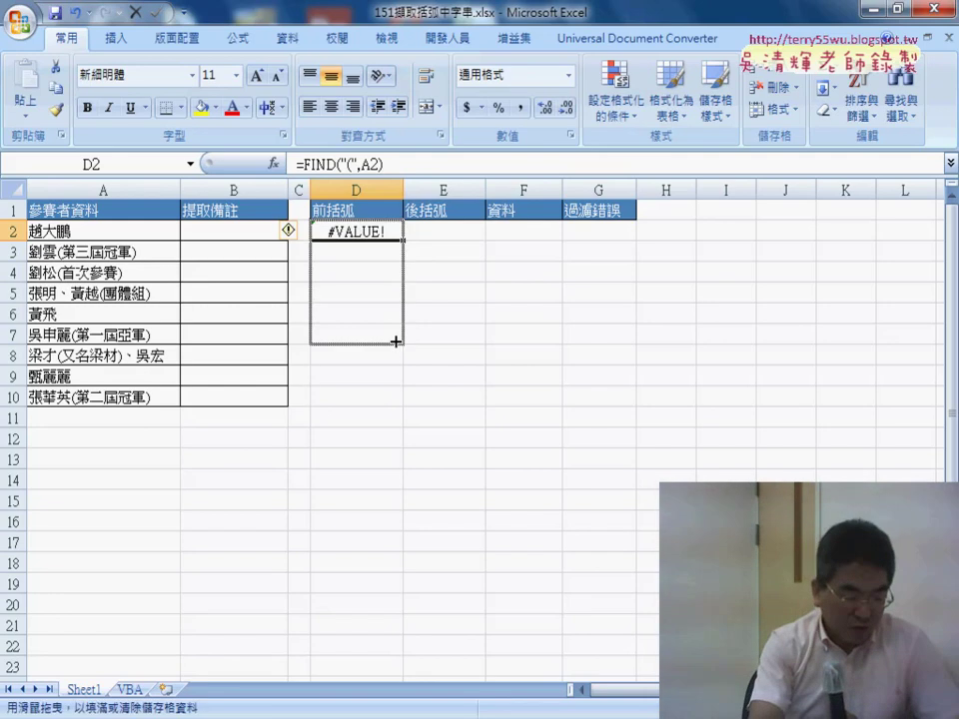
{"action": "left_click", "coordinate": [390, 253]}
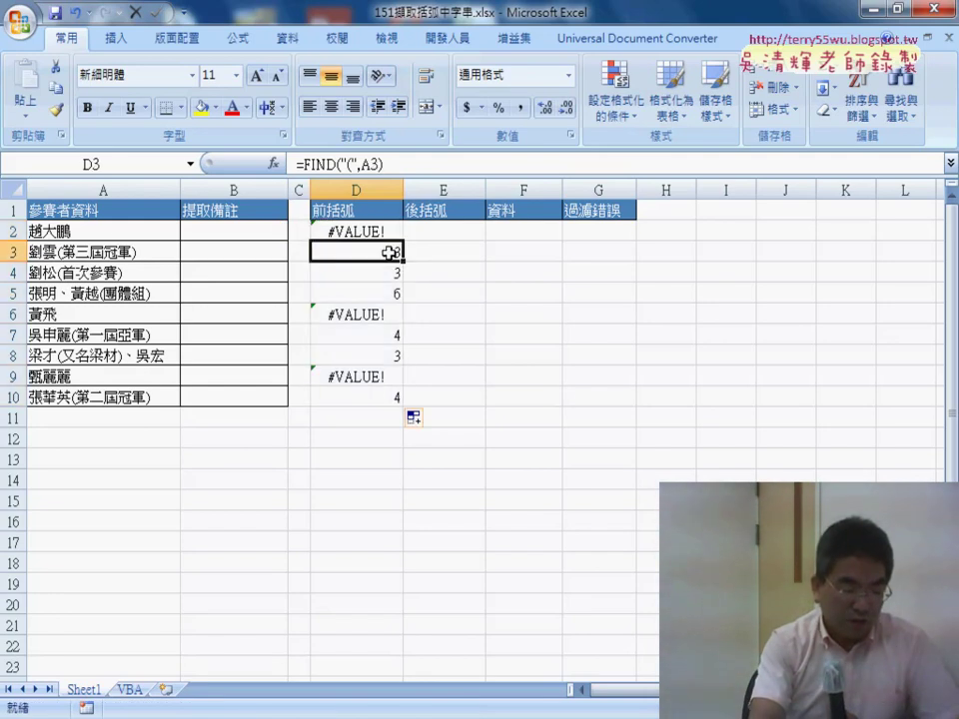
{"action": "left_click", "coordinate": [393, 273]}
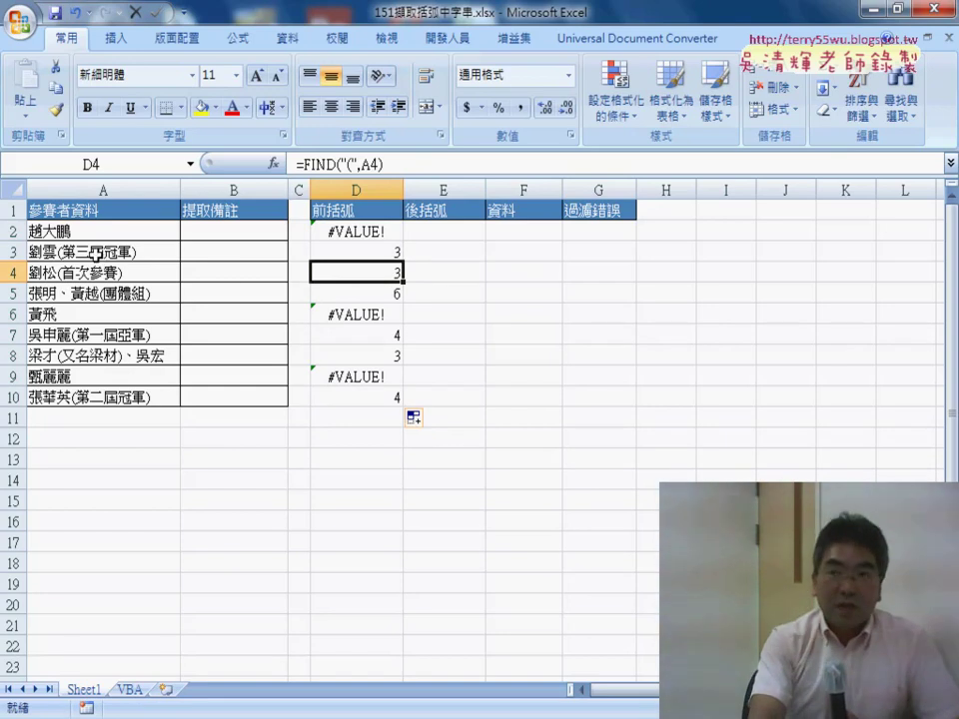
Copy the FIND formula text from D2's formula bar without changing D2
{"action": "left_click", "coordinate": [459, 232]}
{"action": "key", "text": "Left"}
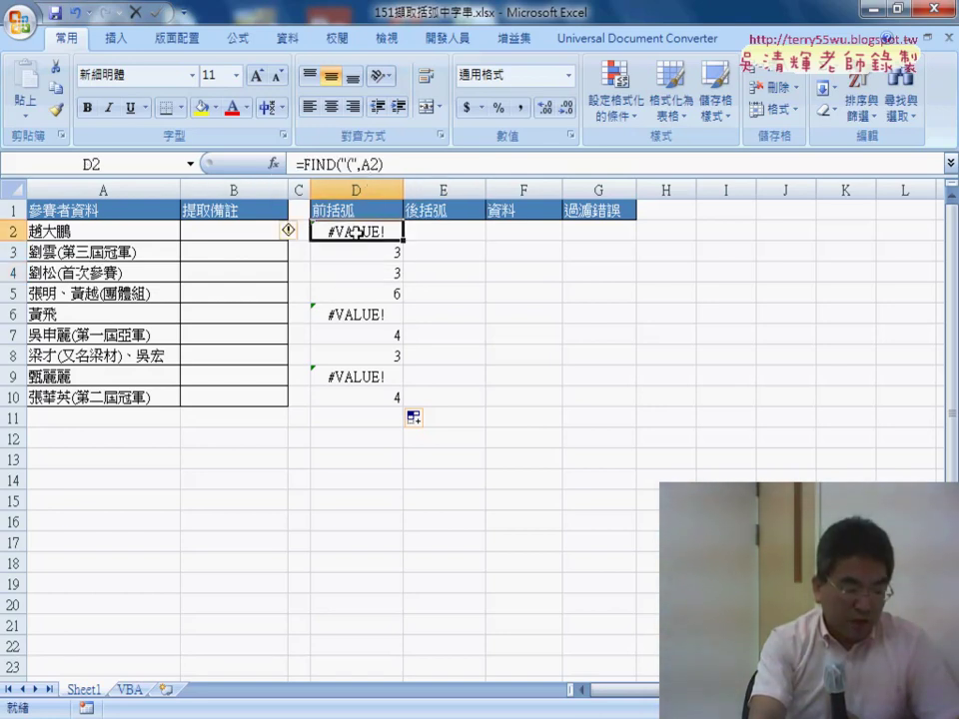
{"action": "left_click", "coordinate": [306, 164]}
{"action": "triple_click", "coordinate": [333, 163]}
{"action": "right_click", "coordinate": [333, 164]}
{"action": "left_click", "coordinate": [350, 143]}
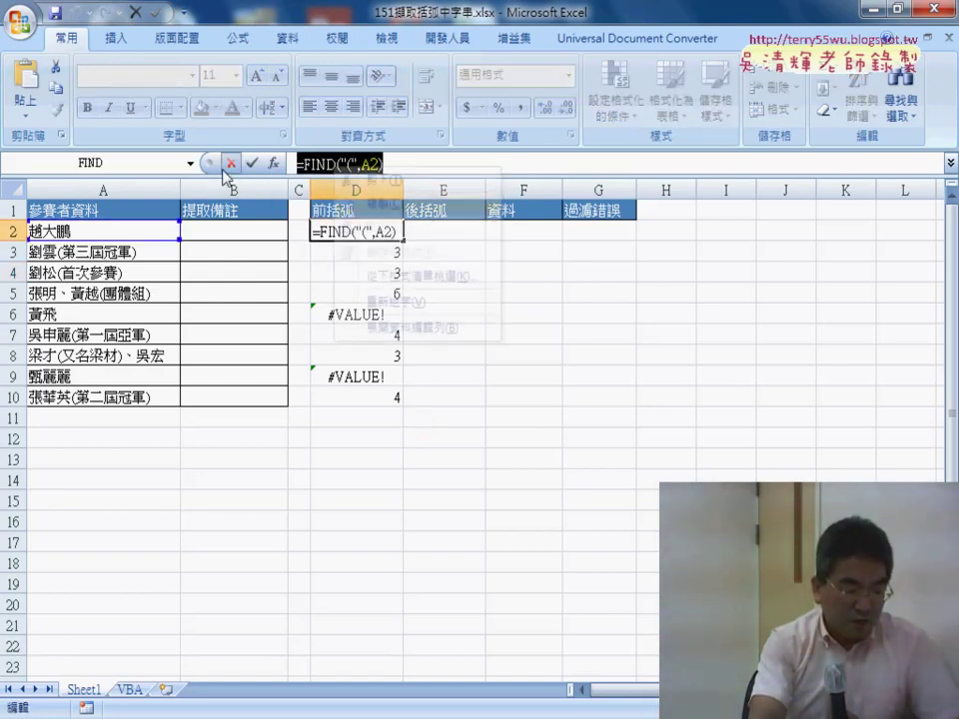
{"action": "left_click", "coordinate": [231, 163]}
Paste the formula into E2 and change it to =FIND(")",A2)
{"action": "left_click", "coordinate": [430, 231]}
{"action": "left_click", "coordinate": [299, 163]}
{"action": "right_click", "coordinate": [332, 164]}
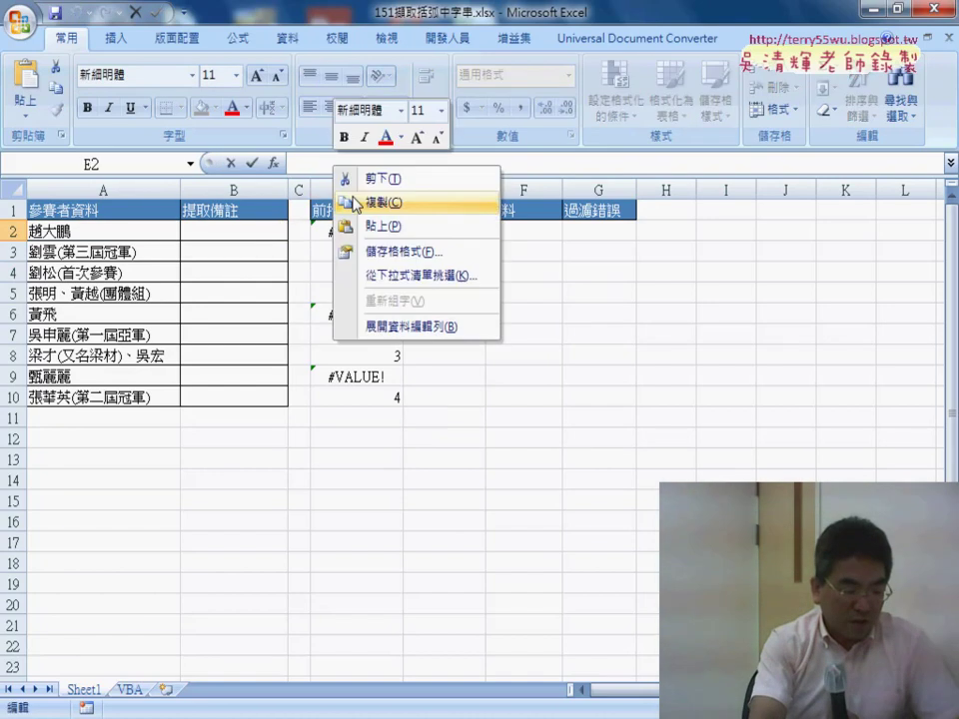
{"action": "left_click", "coordinate": [348, 222]}
{"action": "left_click", "coordinate": [350, 163]}
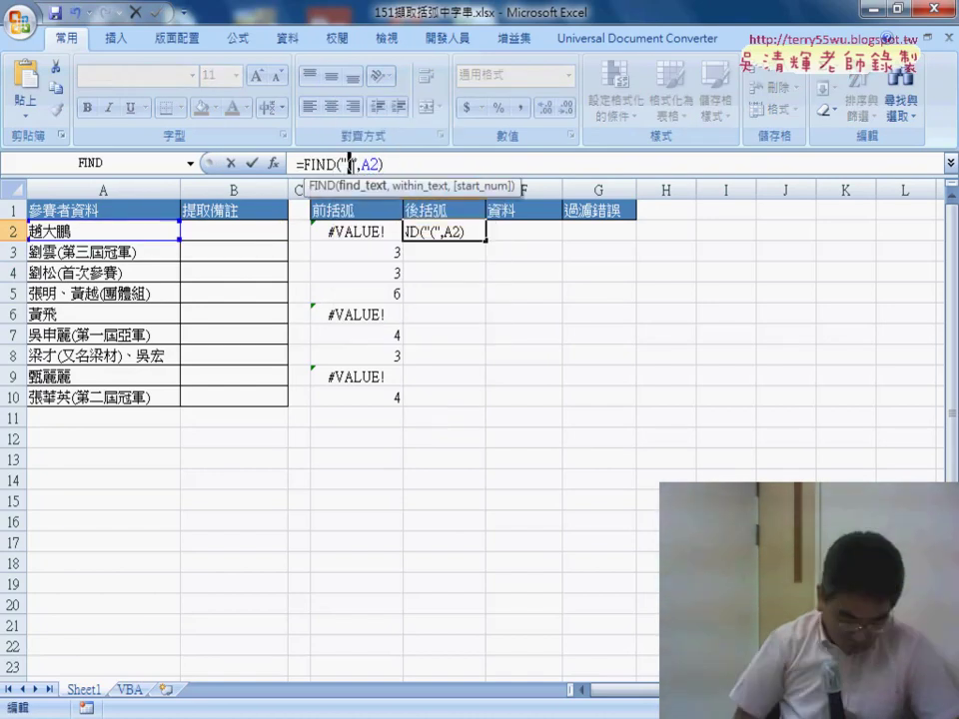
{"action": "type", "text": ")"}
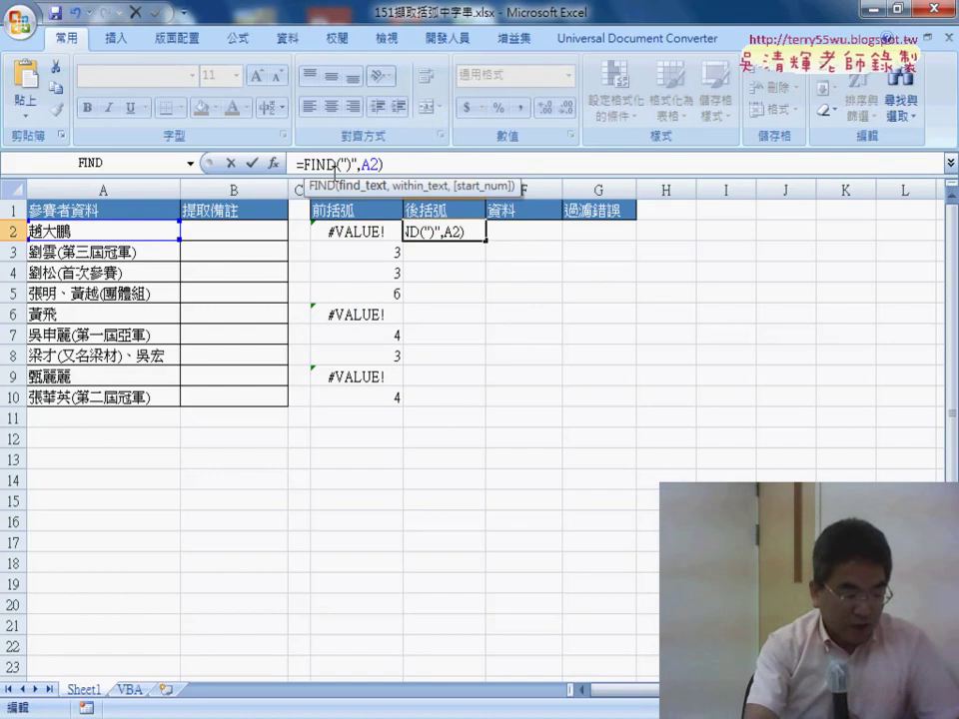
{"action": "left_click", "coordinate": [251, 163]}
Fill E2's formula down to E10 and widen column E
{"action": "left_click_drag", "start_coordinate": [487, 240], "coordinate": [486, 401]}
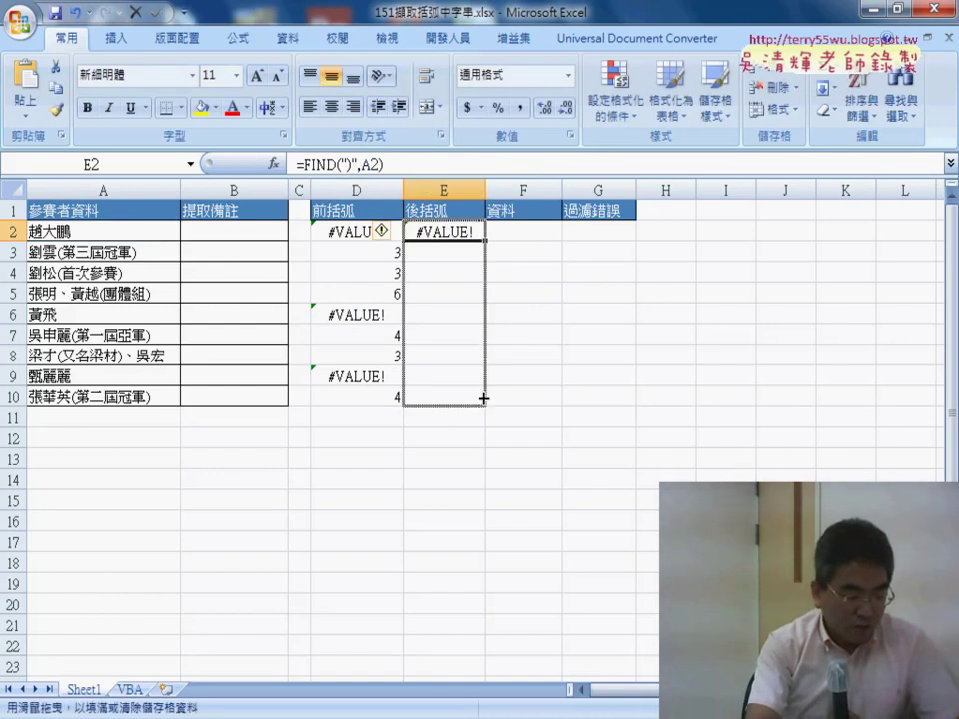
{"action": "left_click_drag", "start_coordinate": [486, 189], "coordinate": [499, 189]}
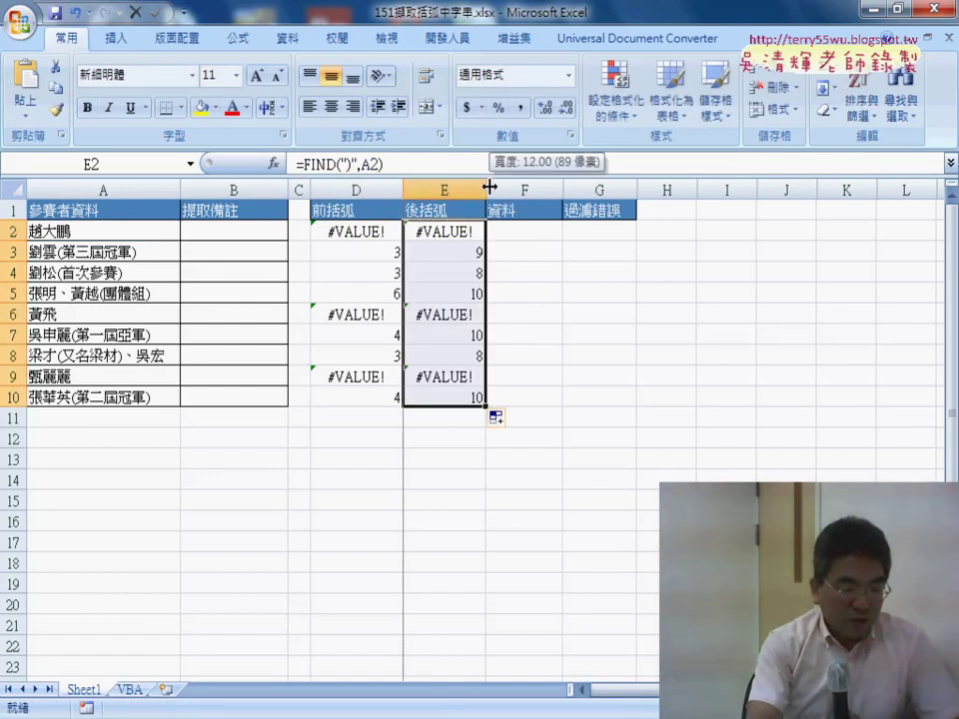
{"action": "left_click", "coordinate": [552, 229]}
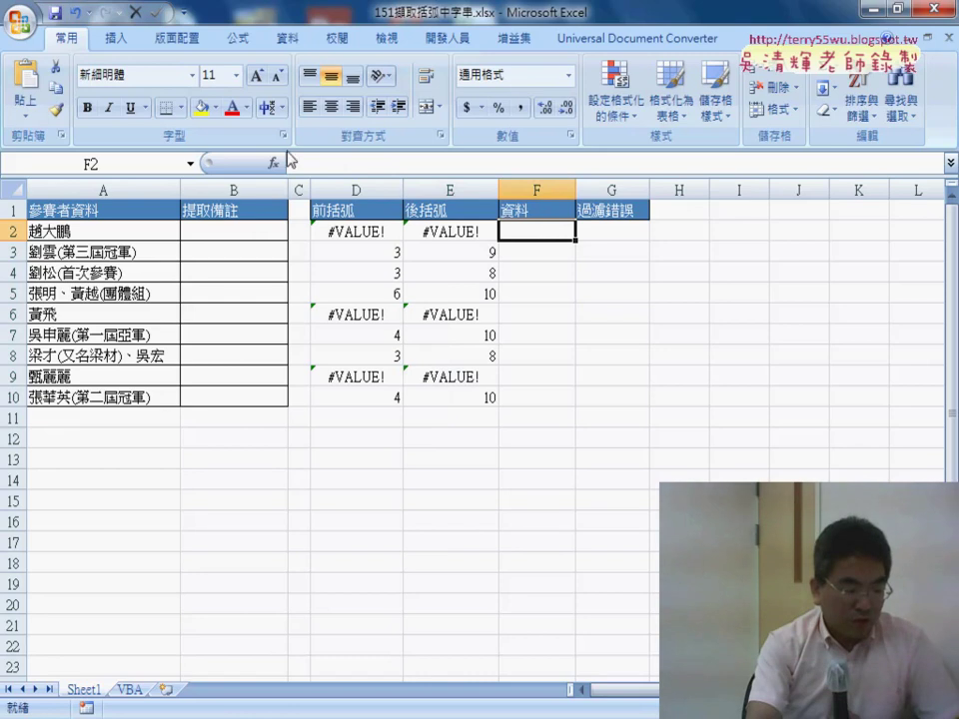
Start a MID formula in F2 with A2 and D2+1, then abandon it
{"action": "left_click", "coordinate": [273, 163]}
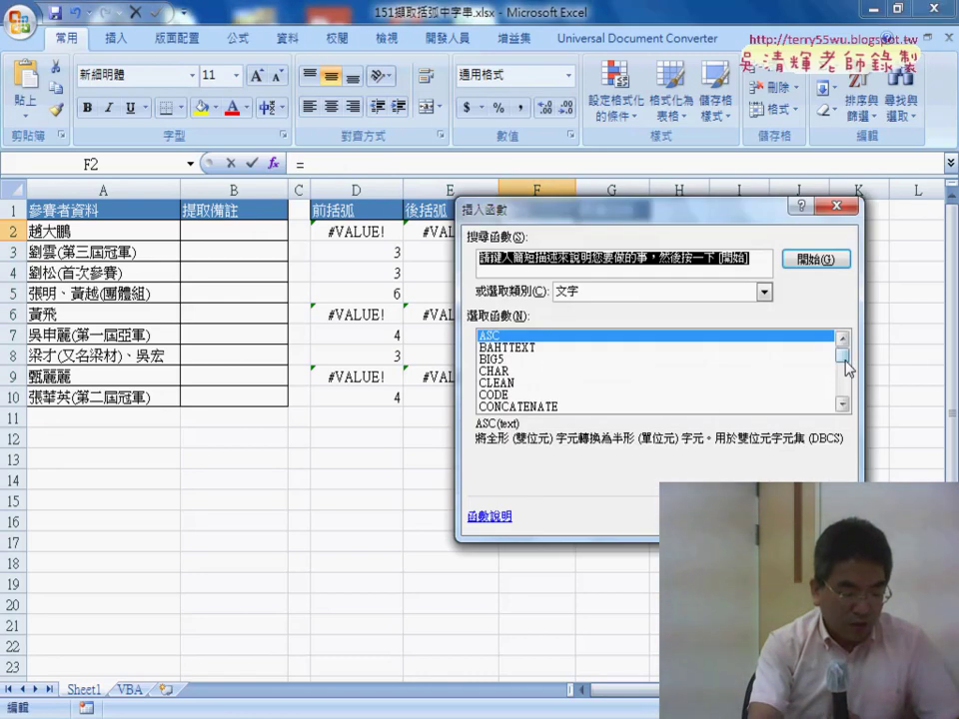
{"action": "left_click_drag", "start_coordinate": [845, 368], "coordinate": [845, 379]}
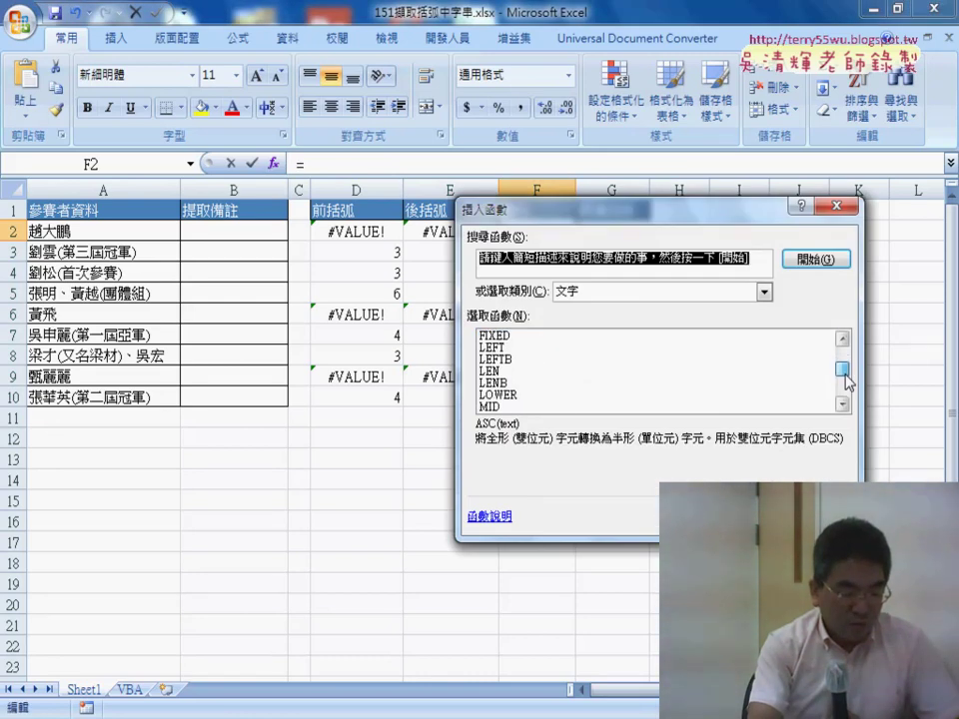
{"action": "left_click", "coordinate": [530, 407]}
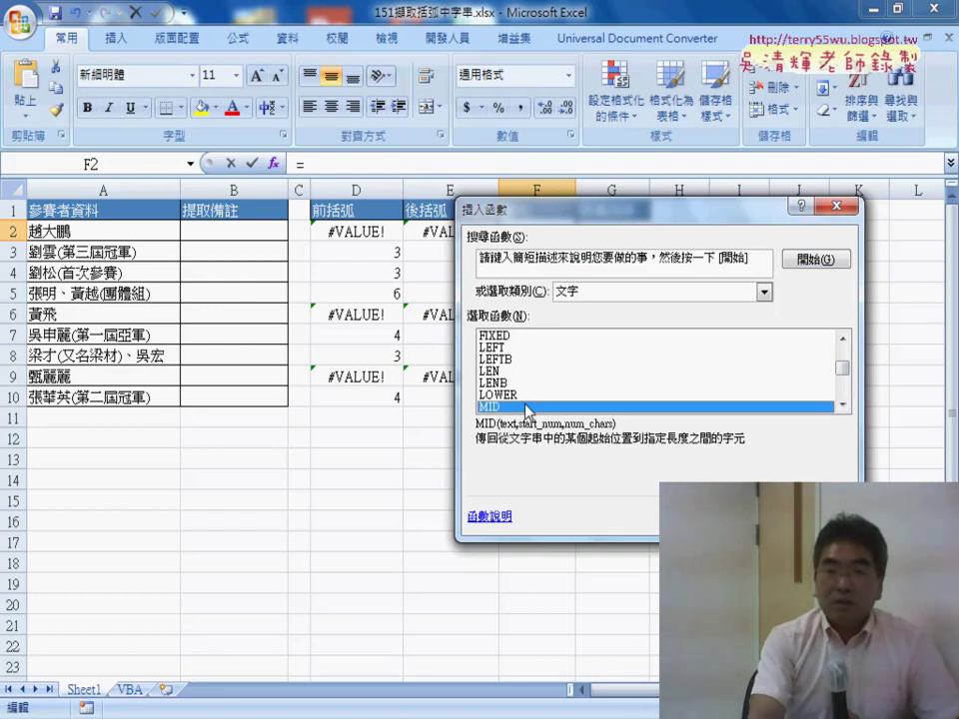
{"action": "key", "text": "Return"}
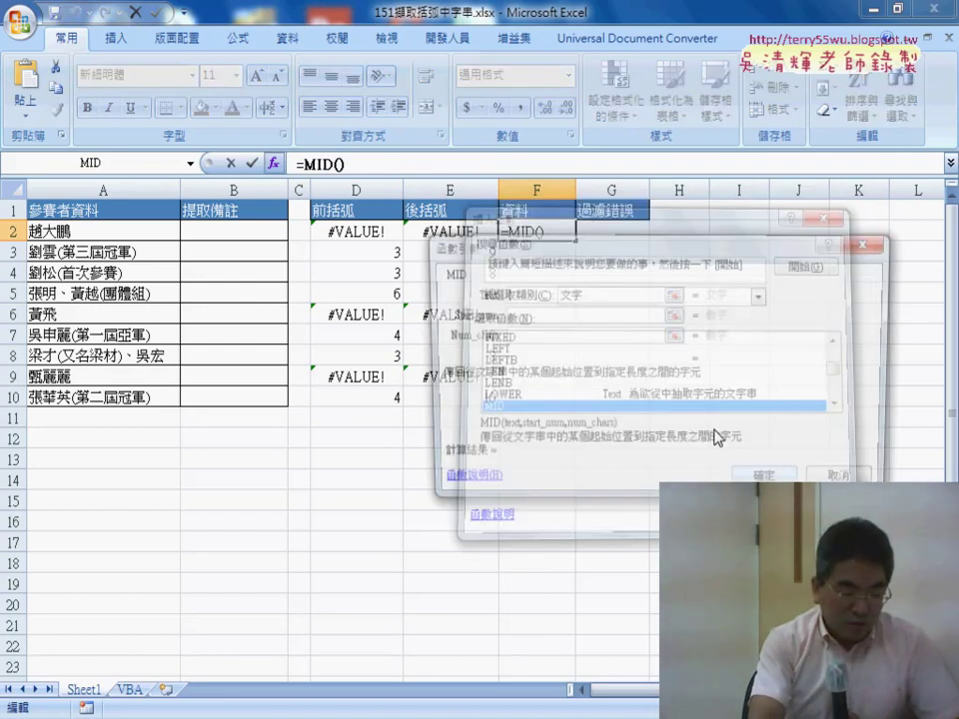
{"action": "left_click_drag", "start_coordinate": [556, 258], "coordinate": [562, 298]}
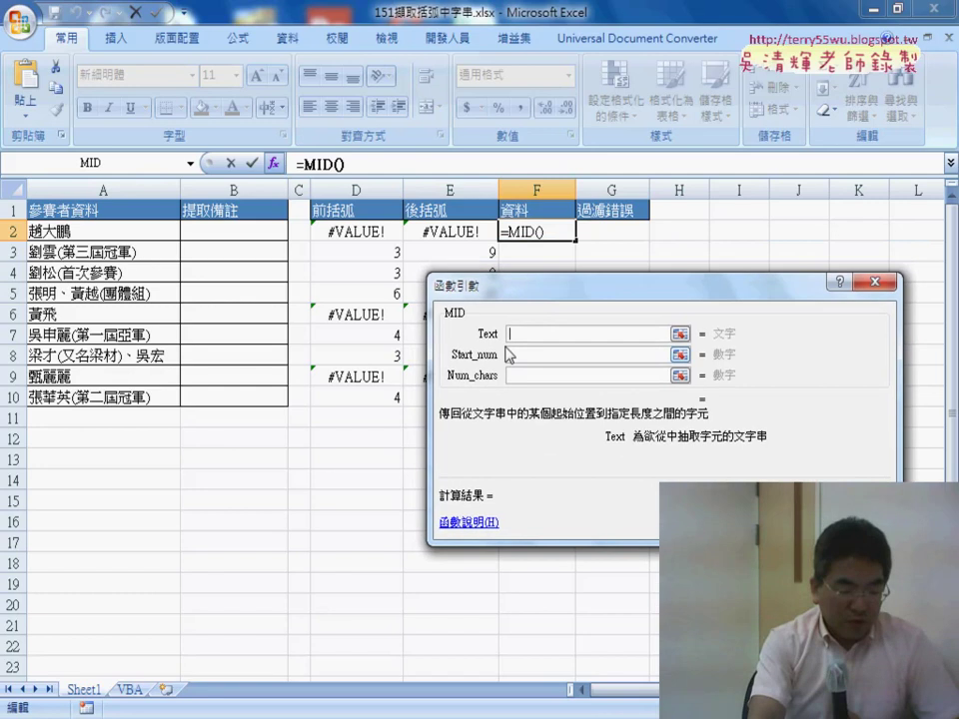
{"action": "left_click", "coordinate": [142, 235]}
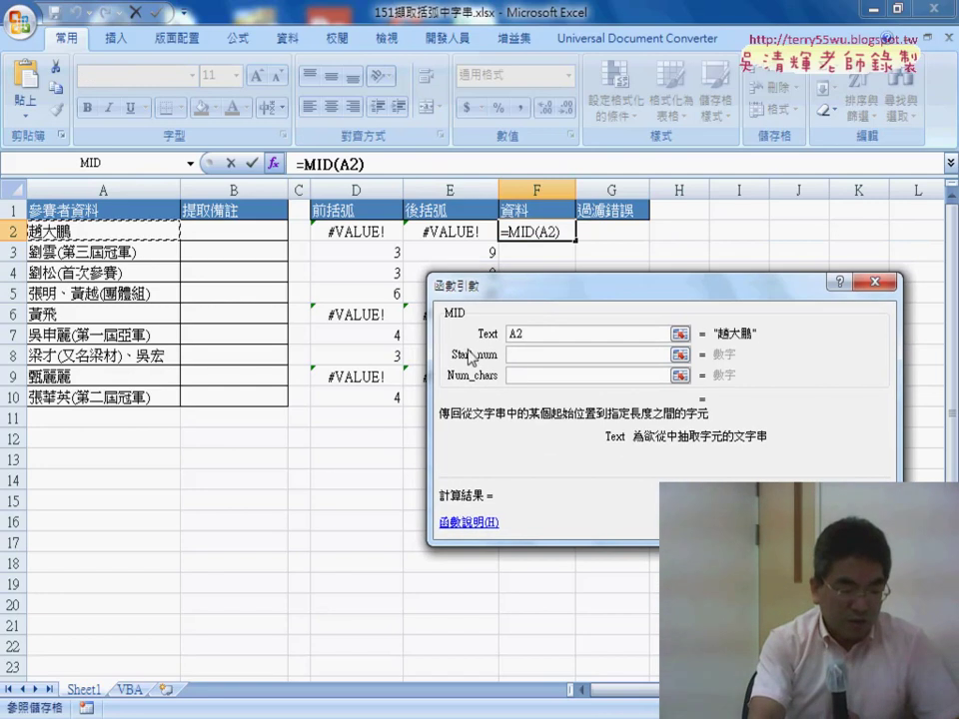
{"action": "left_click", "coordinate": [521, 356]}
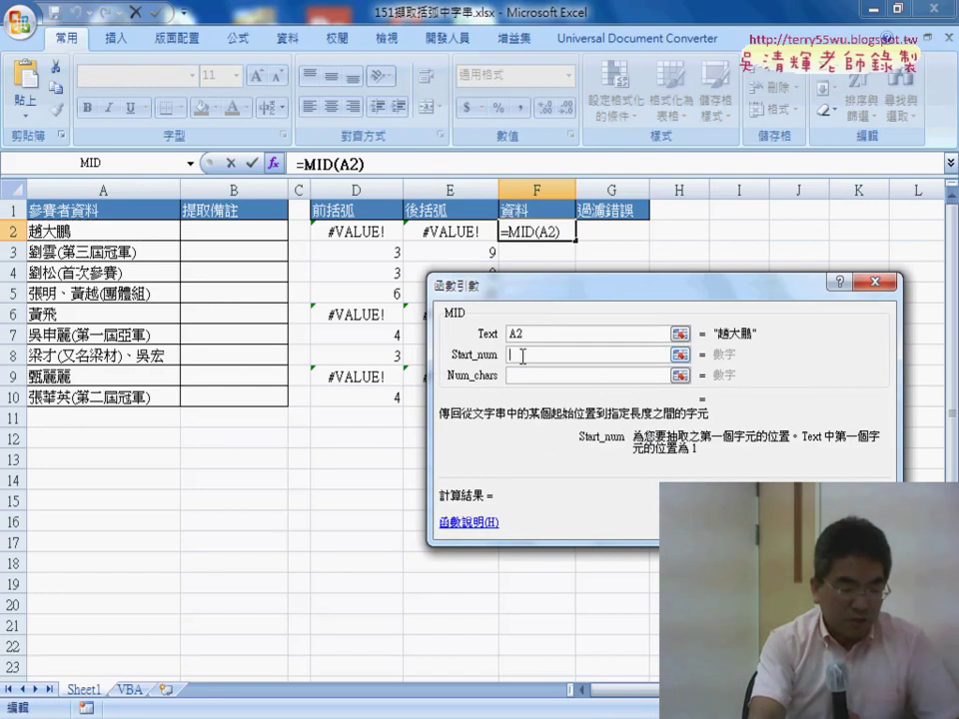
{"action": "left_click", "coordinate": [349, 232]}
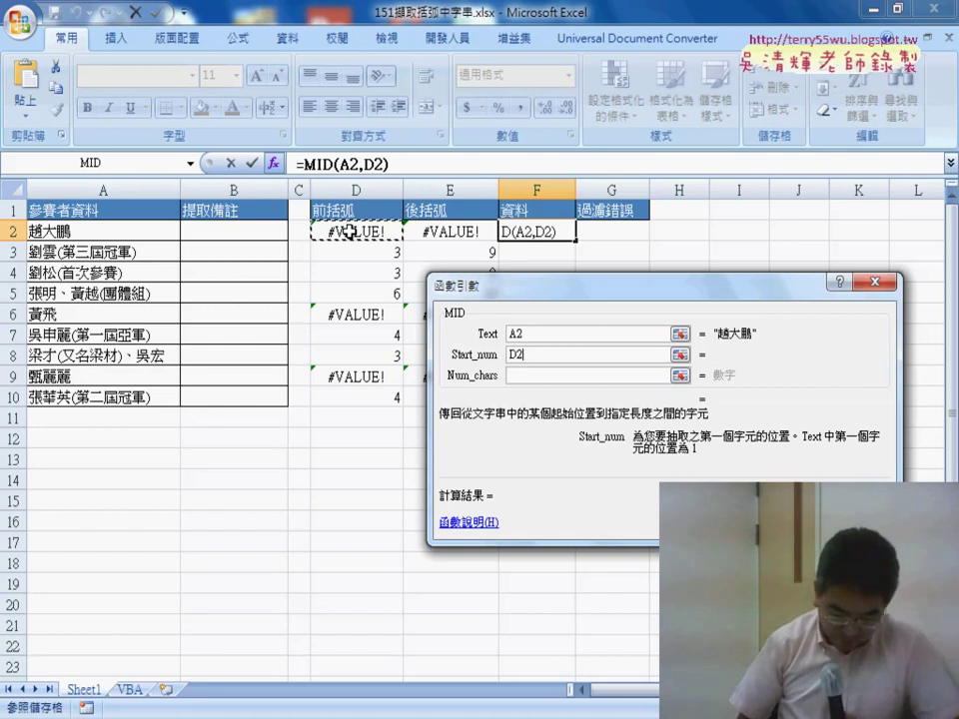
{"action": "type", "text": "+1"}
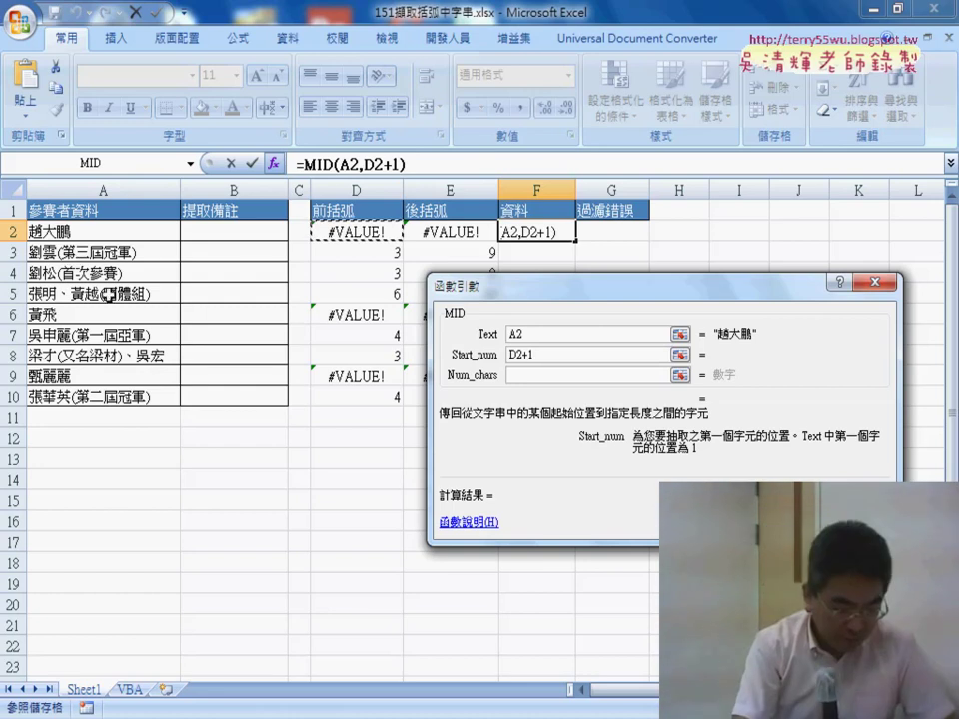
{"action": "key", "text": "Escape"}
Begin a MID formula in F3 with Text A3 and Start_num D3+1
{"action": "left_click", "coordinate": [545, 251]}
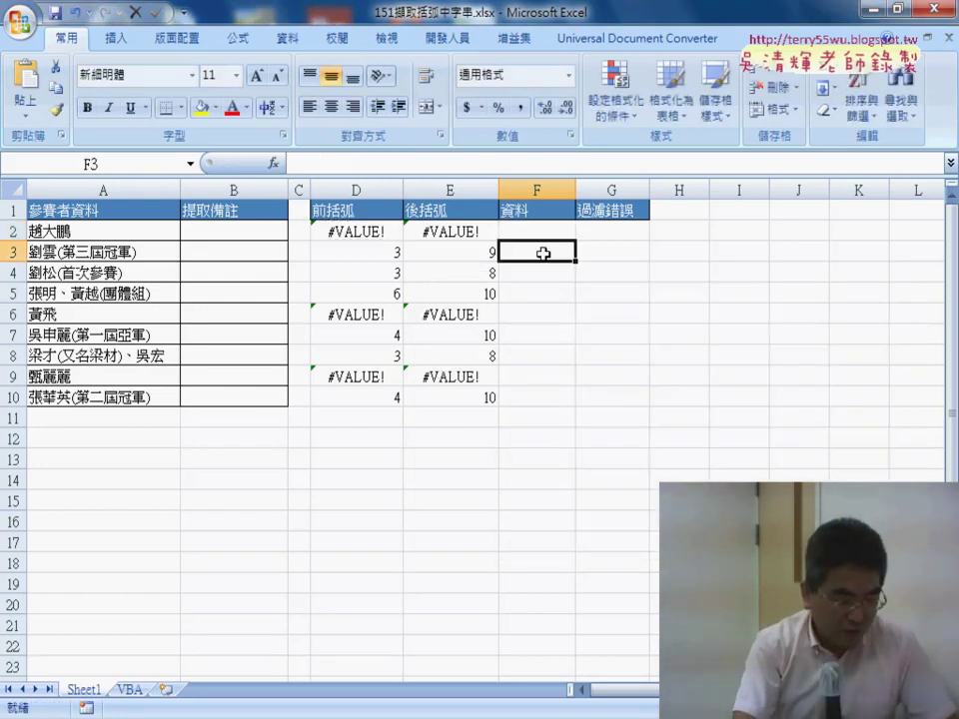
{"action": "left_click", "coordinate": [274, 164]}
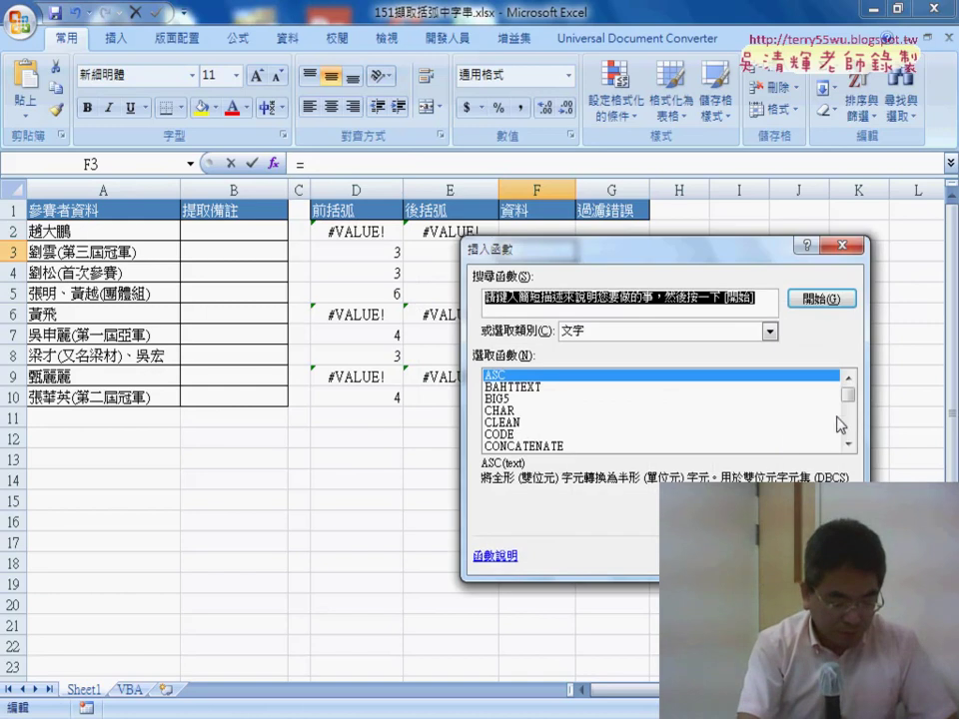
{"action": "scroll", "coordinate": [844, 423], "scroll_direction": "down", "scroll_amount": 5}
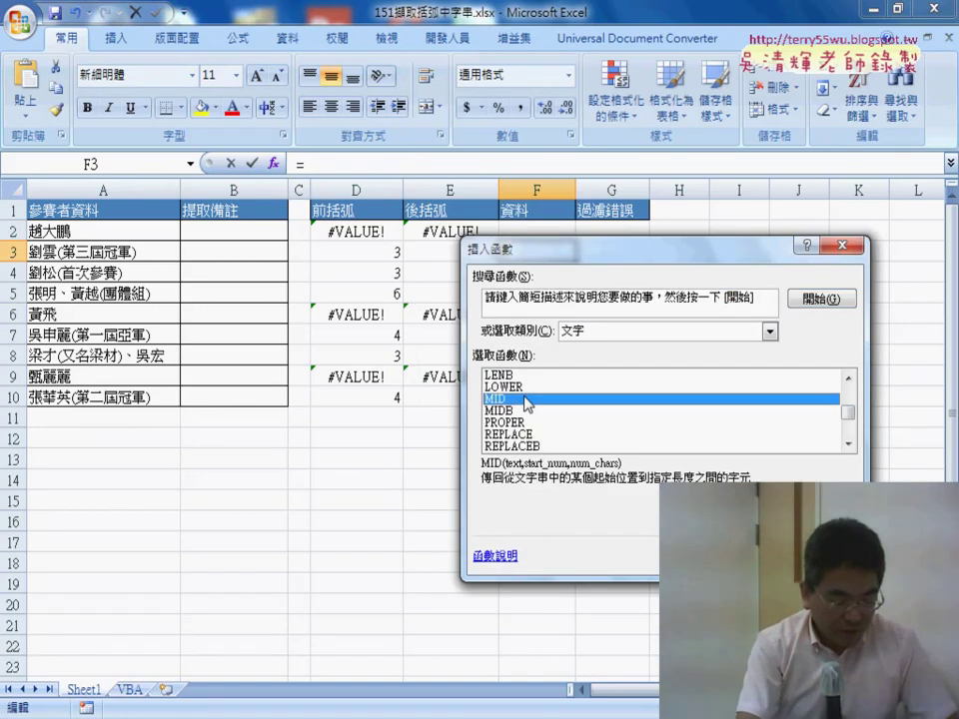
{"action": "double_click", "coordinate": [525, 399]}
{"action": "left_click", "coordinate": [145, 262]}
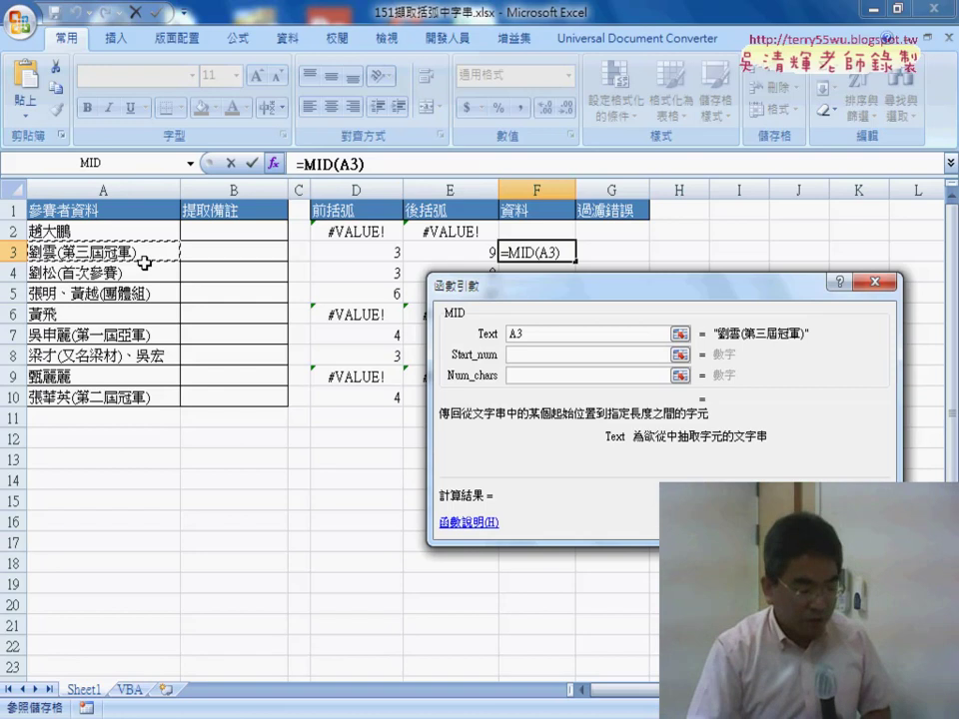
{"action": "left_click", "coordinate": [524, 355]}
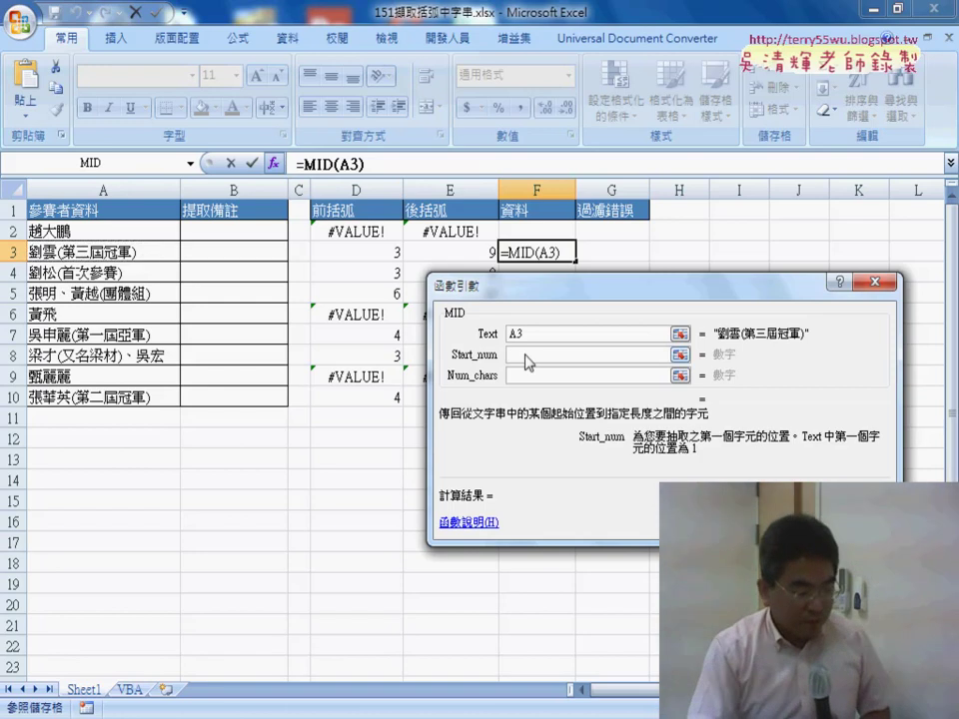
{"action": "left_click", "coordinate": [375, 255]}
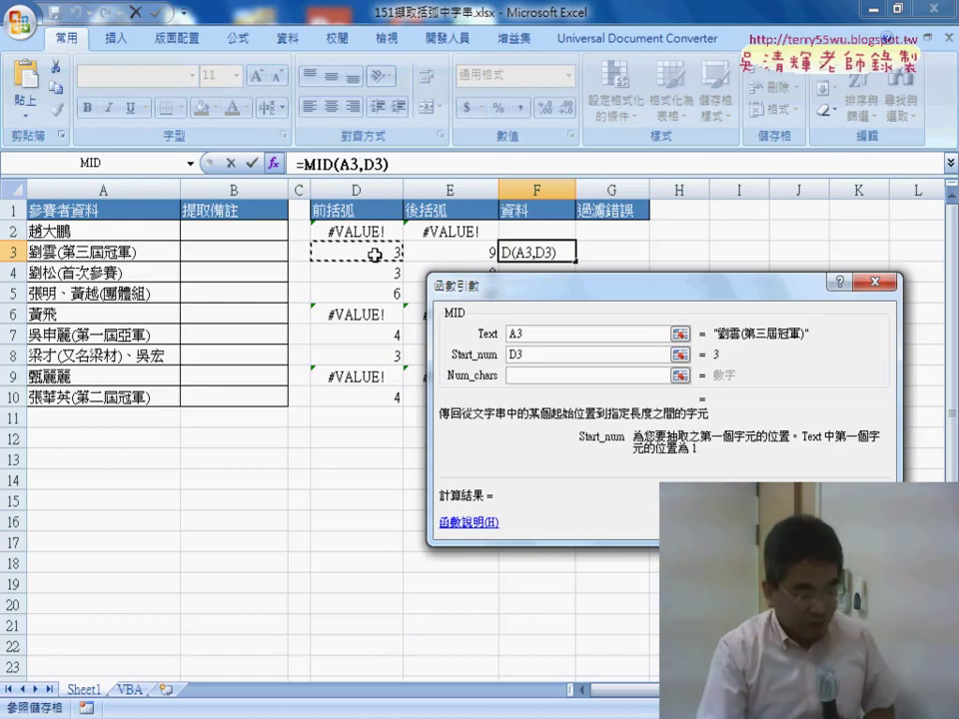
{"action": "type", "text": "+1"}
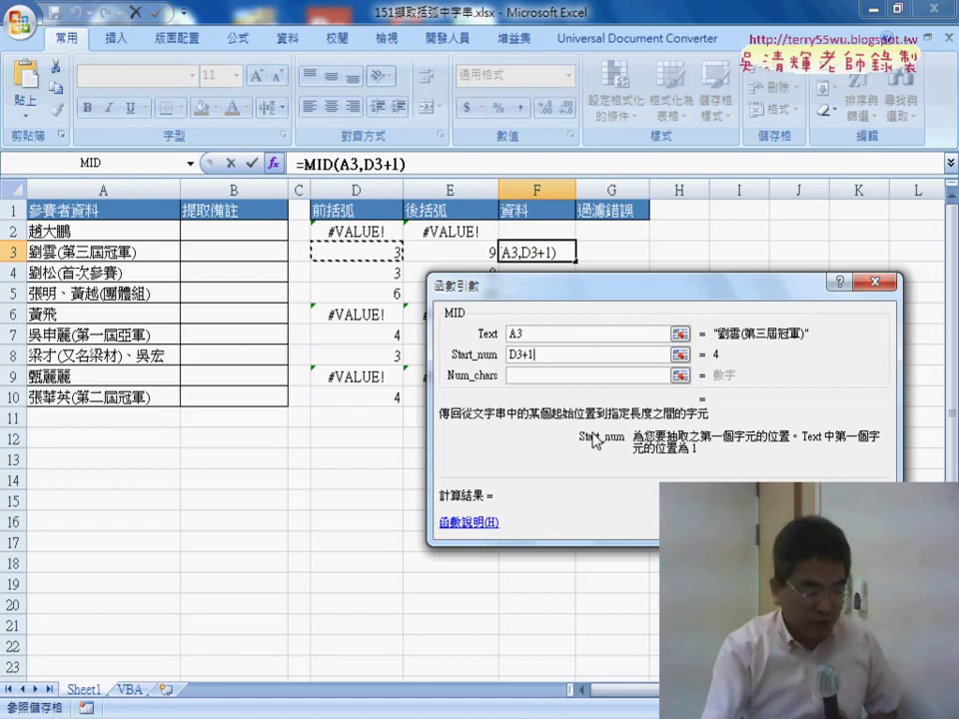
Set Num_chars to E3-D3-1, previewing 第三屆冠軍
{"action": "left_click_drag", "start_coordinate": [542, 354], "coordinate": [509, 356]}
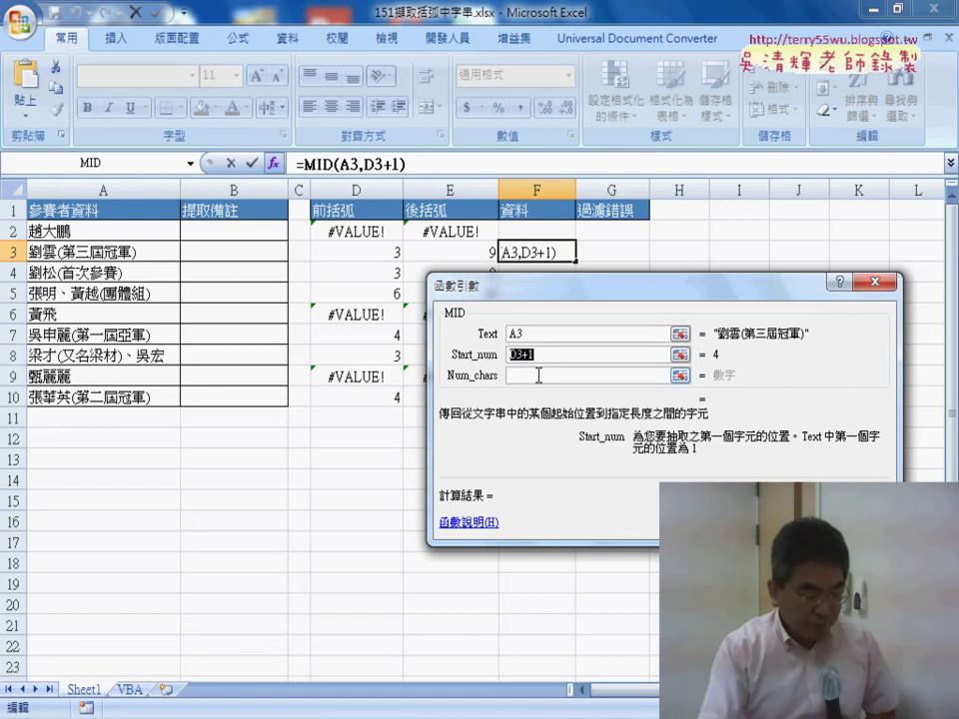
{"action": "left_click", "coordinate": [539, 375]}
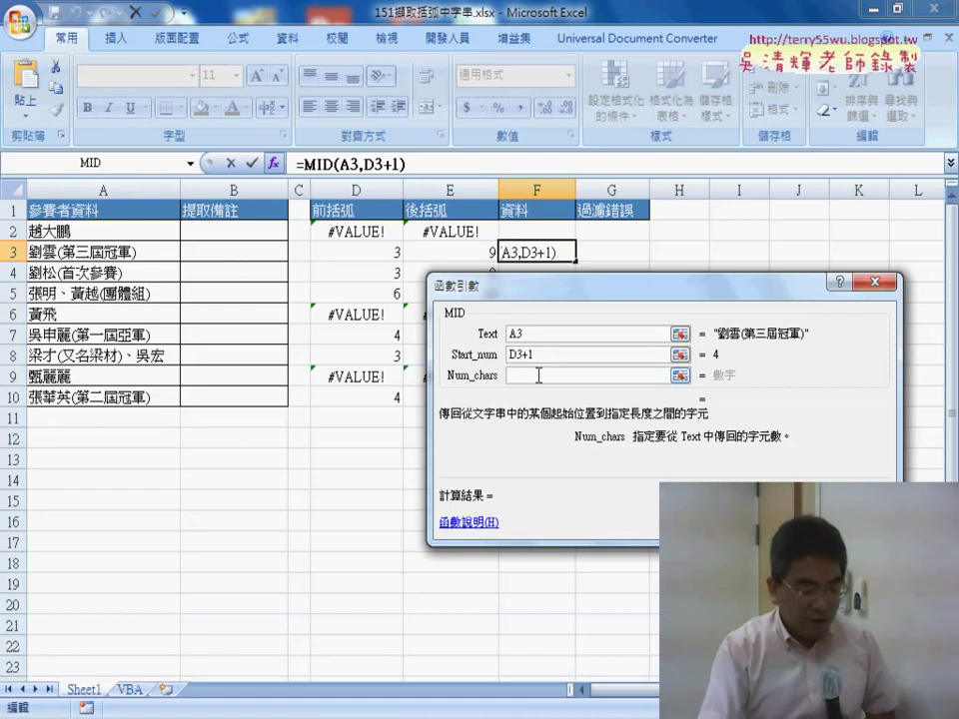
{"action": "left_click", "coordinate": [475, 253]}
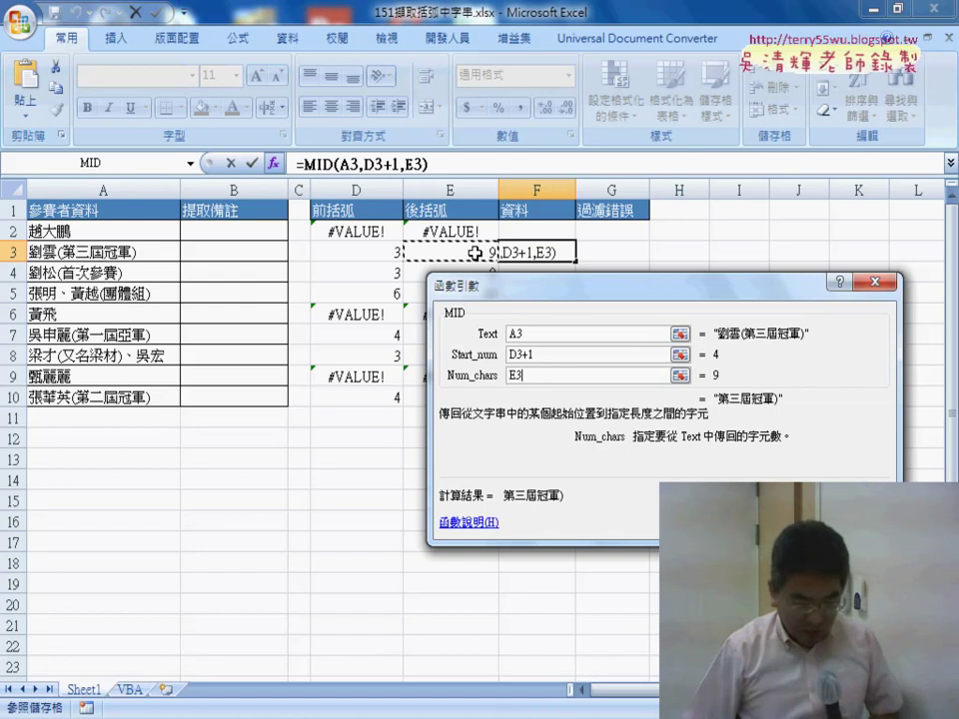
{"action": "type", "text": "-"}
{"action": "left_click", "coordinate": [389, 249]}
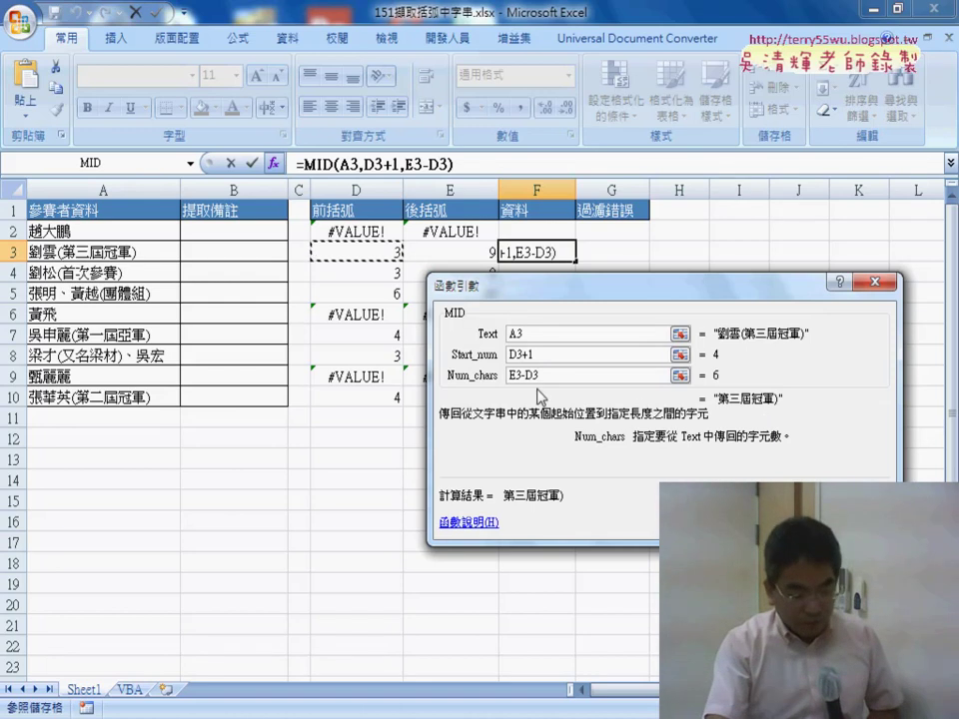
{"action": "left_click", "coordinate": [576, 377]}
{"action": "type", "text": "-1"}
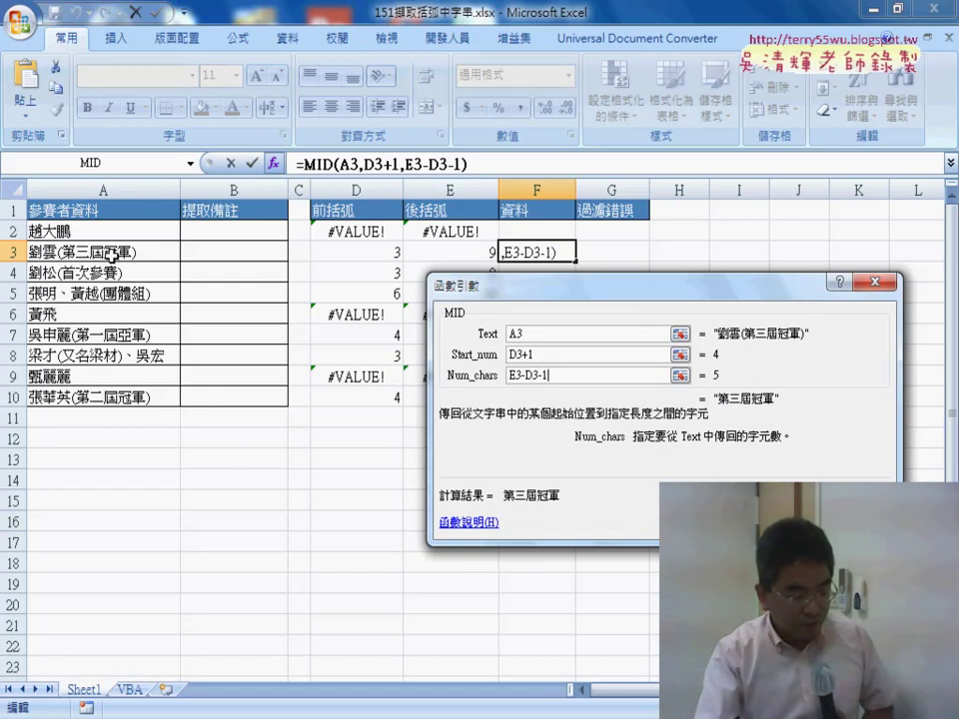
Commit F3's MID formula, widen column F, and fill it down to F10
{"action": "key", "text": "Return"}
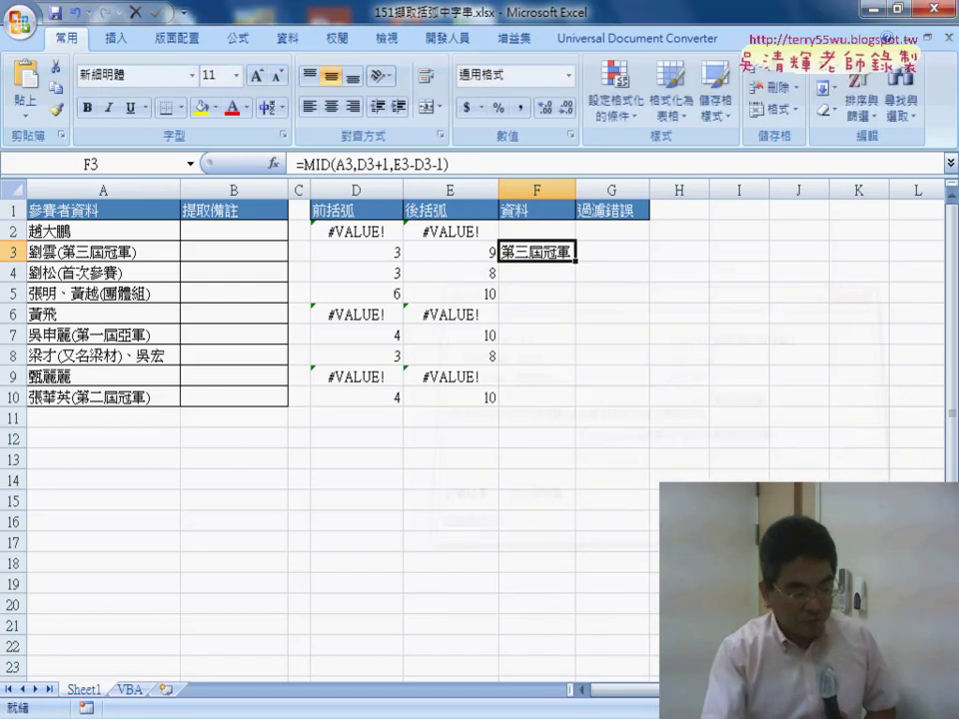
{"action": "left_click_drag", "start_coordinate": [576, 190], "coordinate": [623, 191]}
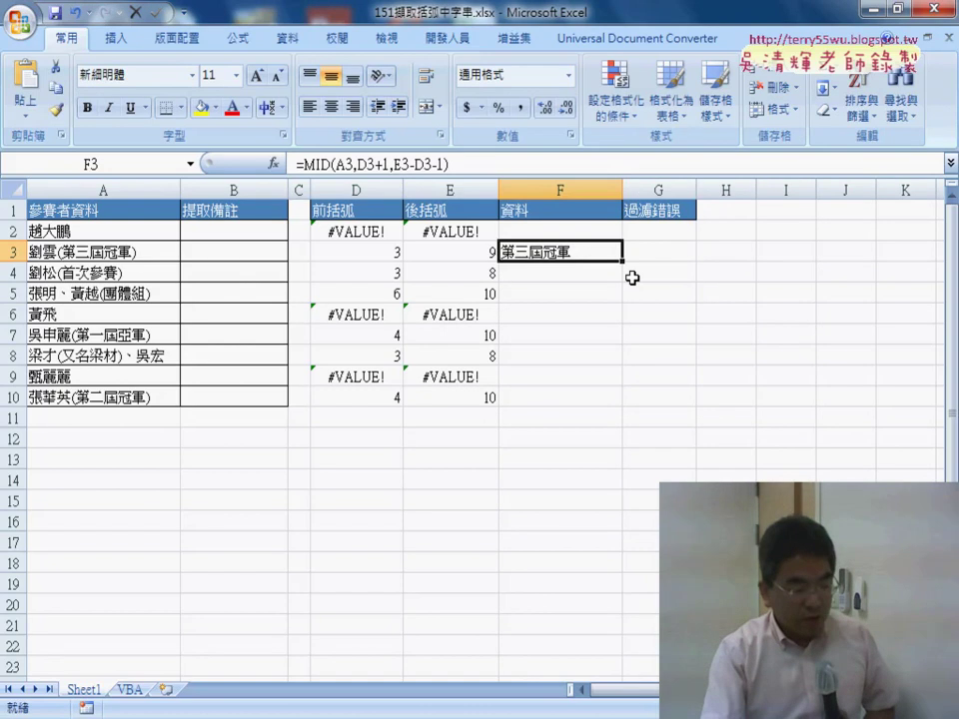
{"action": "left_click_drag", "start_coordinate": [622, 261], "coordinate": [620, 400]}
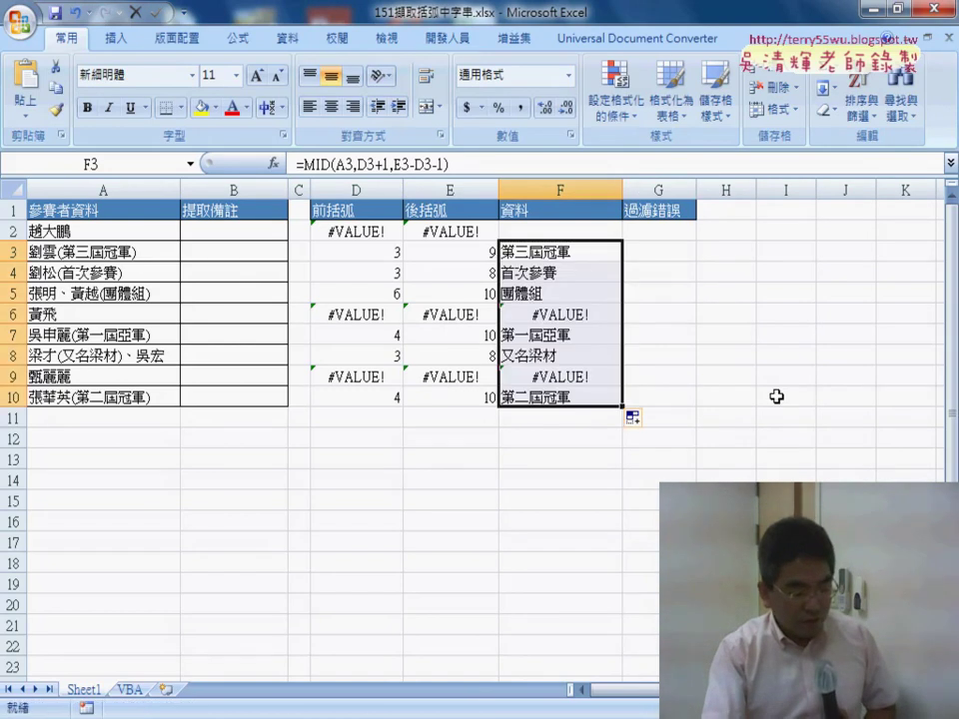
{"action": "left_click_drag", "start_coordinate": [565, 315], "coordinate": [79, 312]}
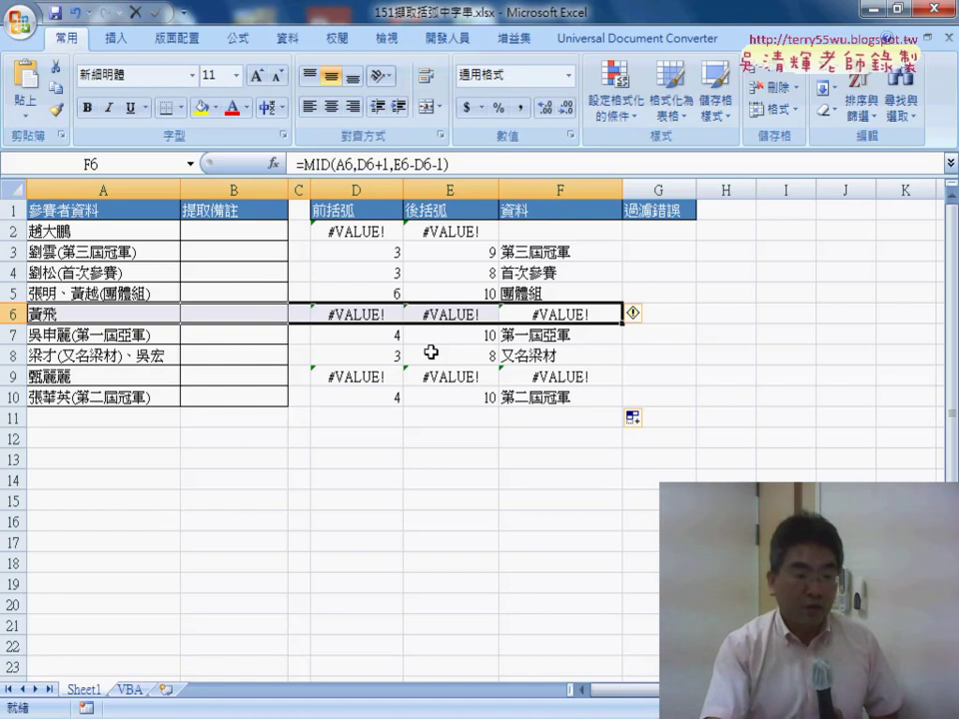
Copy the MID formula up into F2 and widen column G
{"action": "left_click", "coordinate": [585, 230]}
{"action": "left_click", "coordinate": [614, 253]}
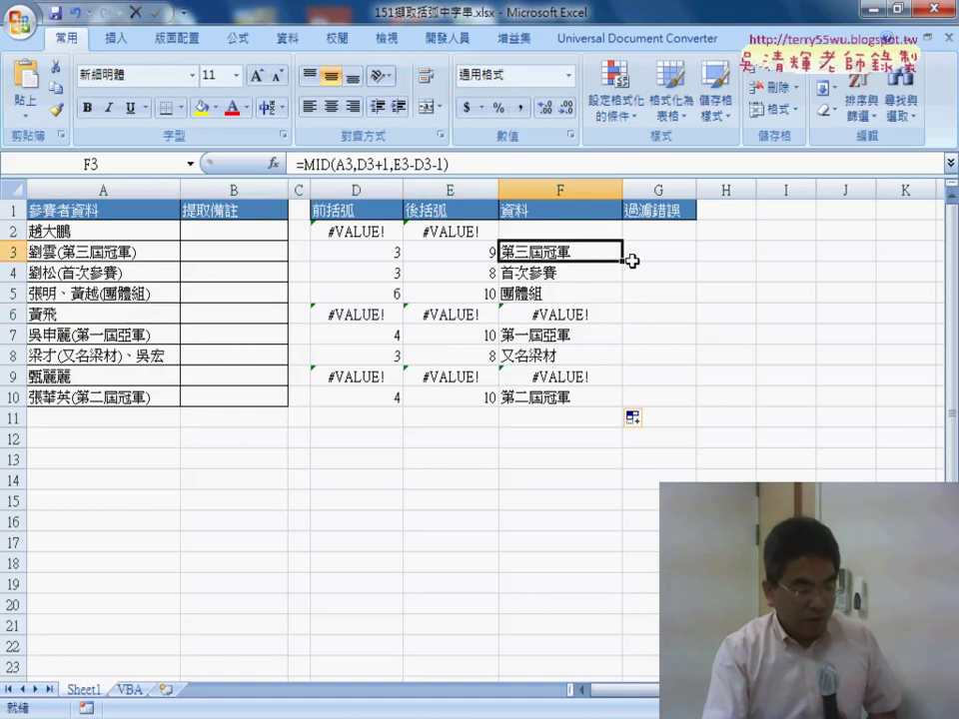
{"action": "left_click_drag", "start_coordinate": [621, 260], "coordinate": [624, 229]}
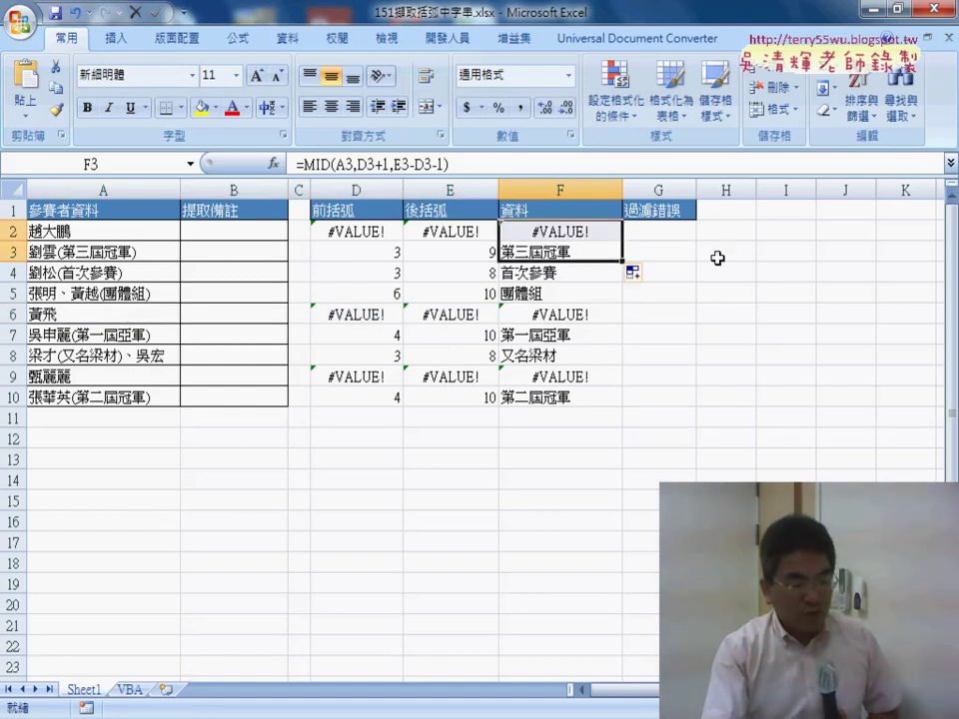
{"action": "left_click_drag", "start_coordinate": [697, 188], "coordinate": [712, 189]}
{"action": "left_click", "coordinate": [568, 231]}
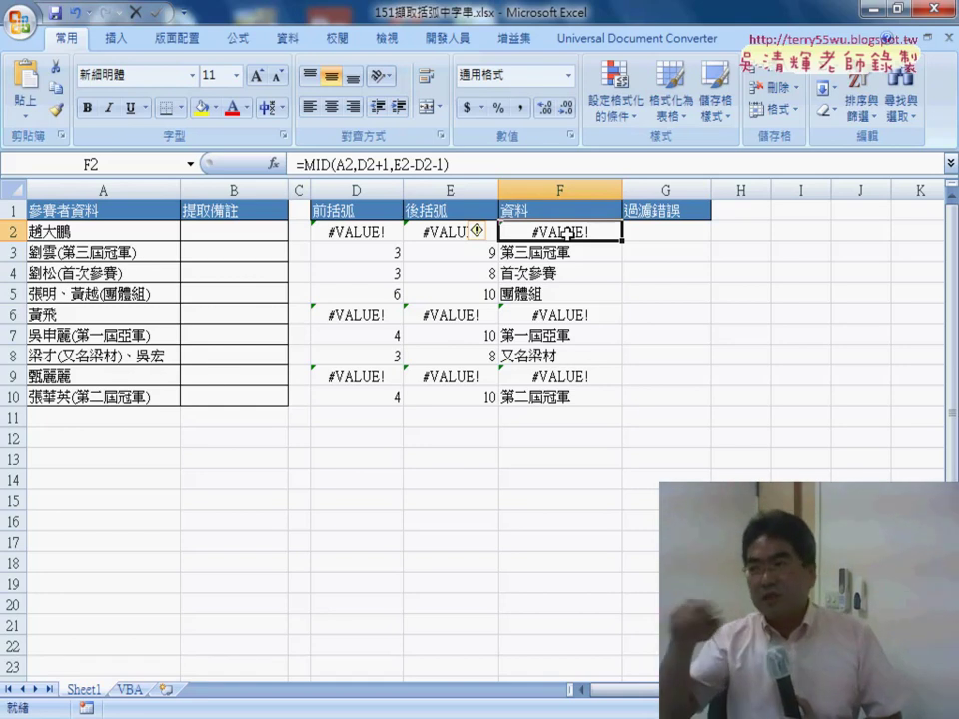
Enter =IFERROR(F2,"") in G2 from the Logical functions
{"action": "left_click", "coordinate": [673, 229]}
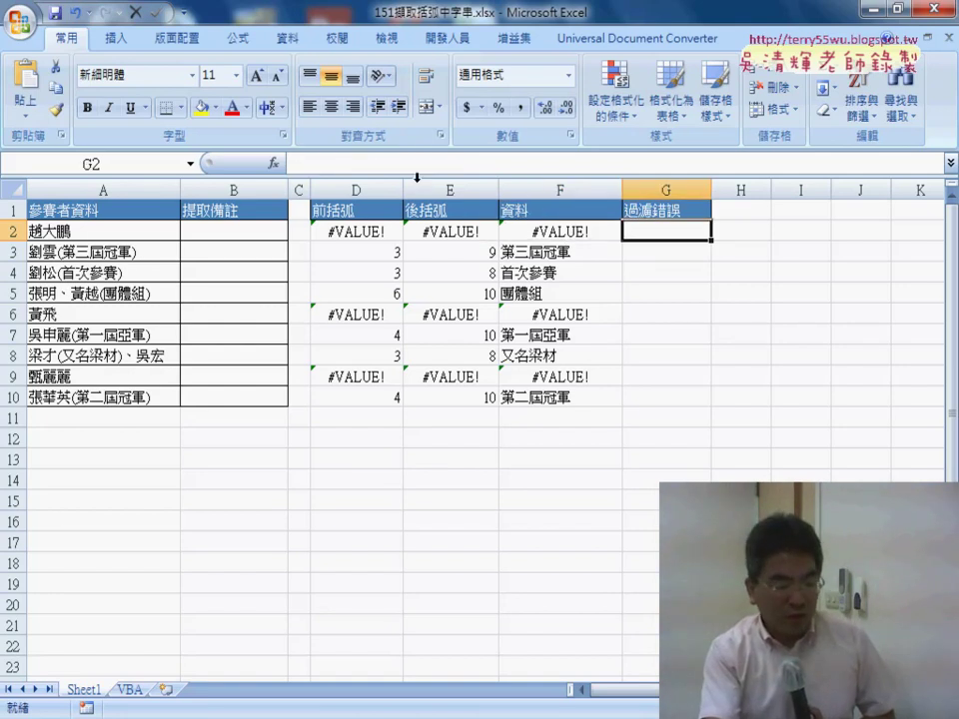
{"action": "left_click", "coordinate": [273, 163]}
{"action": "left_click", "coordinate": [649, 330]}
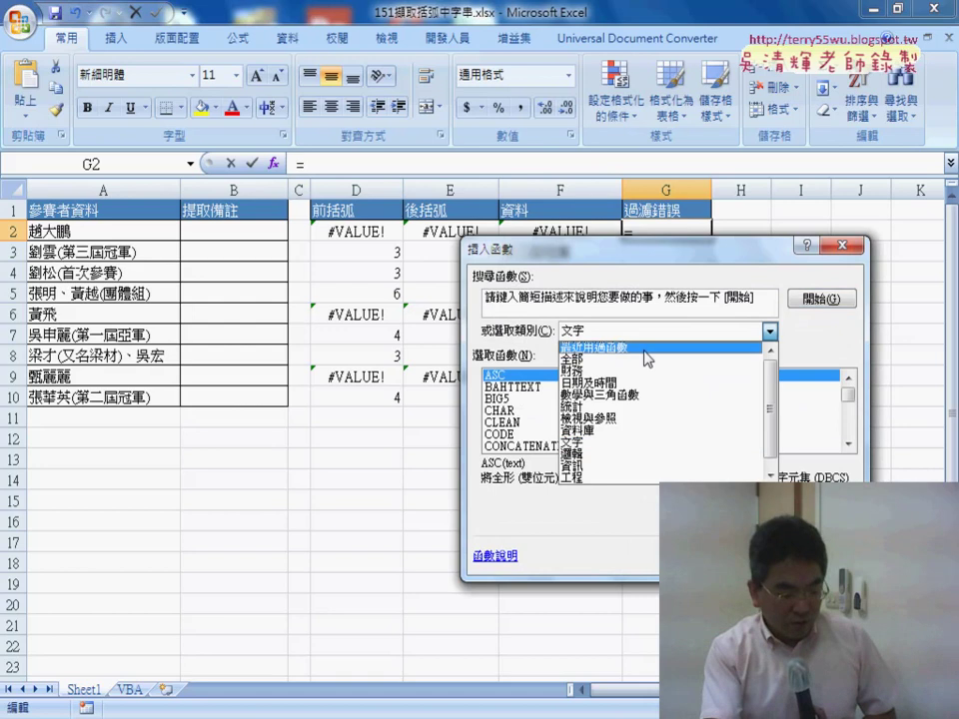
{"action": "left_click", "coordinate": [625, 457]}
{"action": "left_click", "coordinate": [528, 410]}
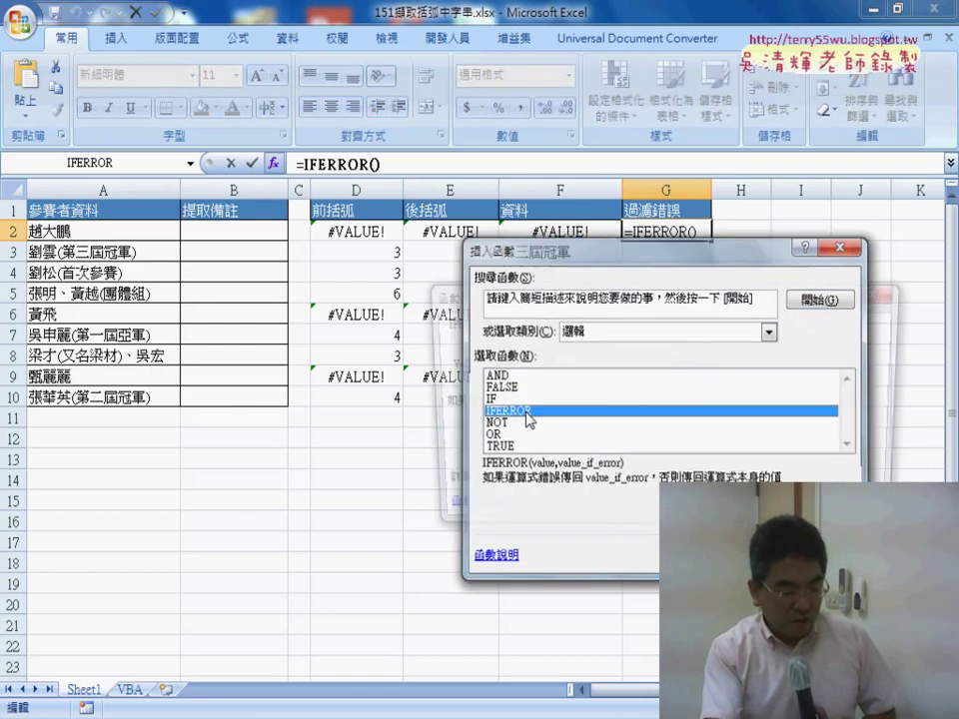
{"action": "double_click", "coordinate": [527, 417]}
{"action": "left_click_drag", "start_coordinate": [600, 289], "coordinate": [603, 340]}
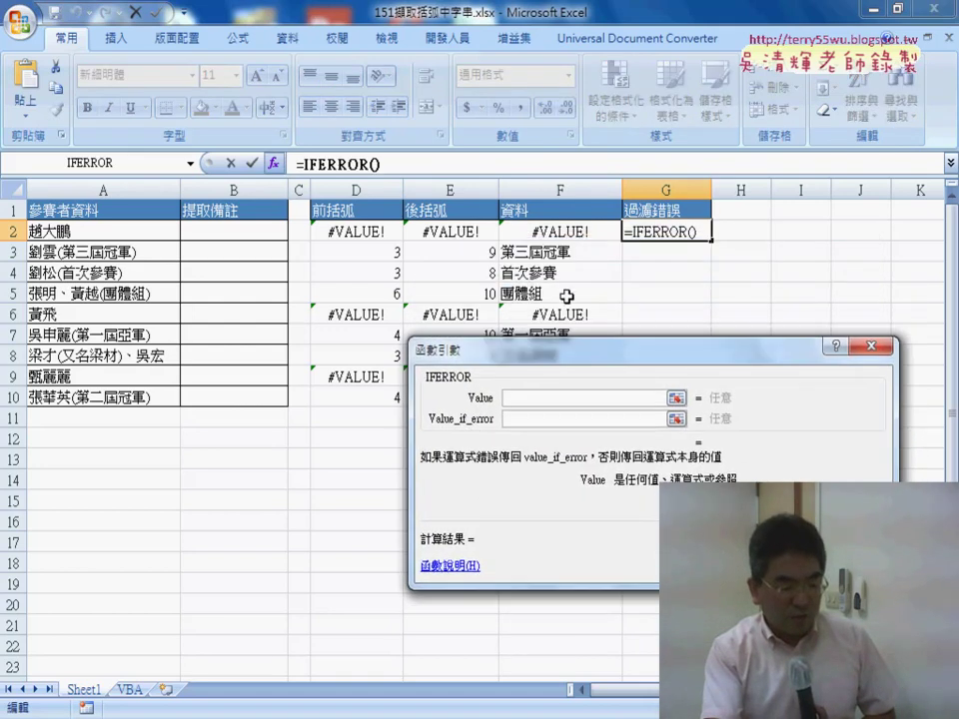
{"action": "left_click", "coordinate": [574, 232]}
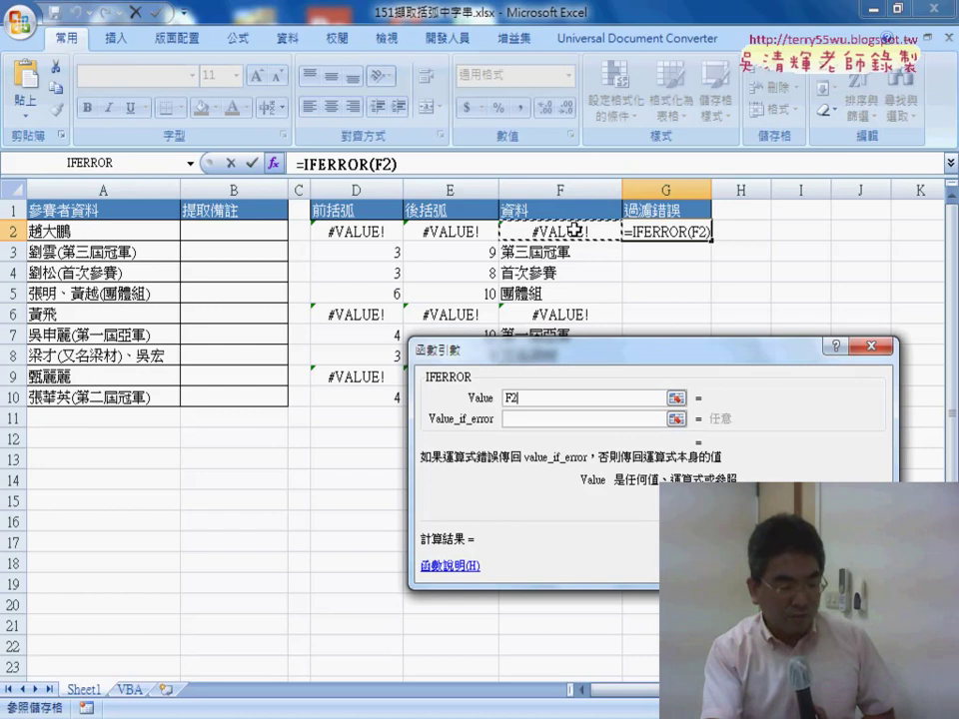
{"action": "left_click", "coordinate": [528, 419]}
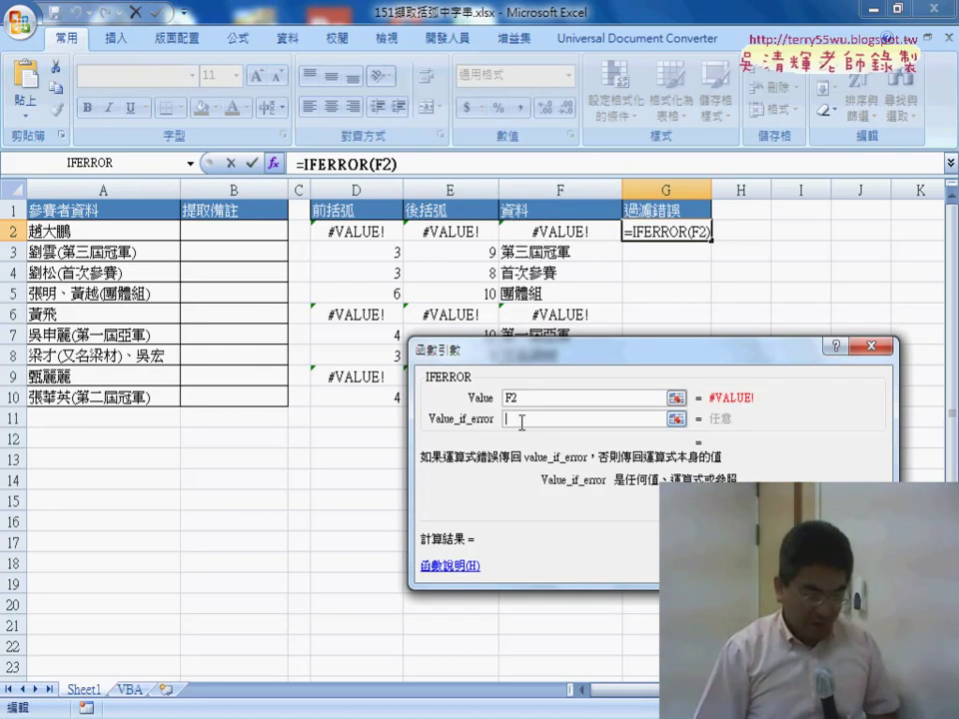
{"action": "type", "text": "\"\""}
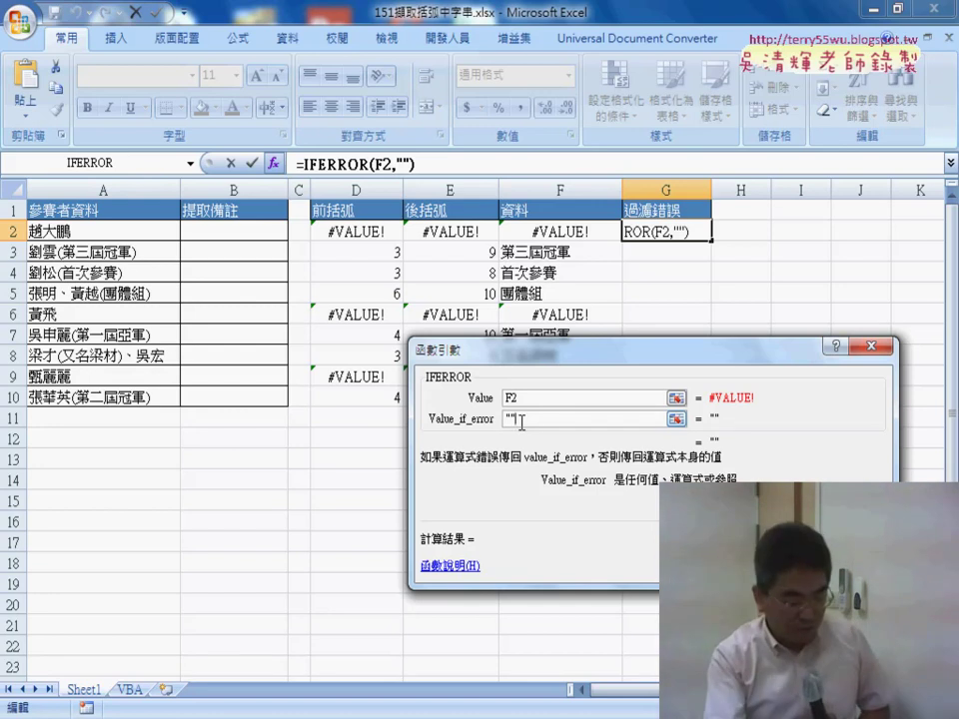
{"action": "key", "text": "Return"}
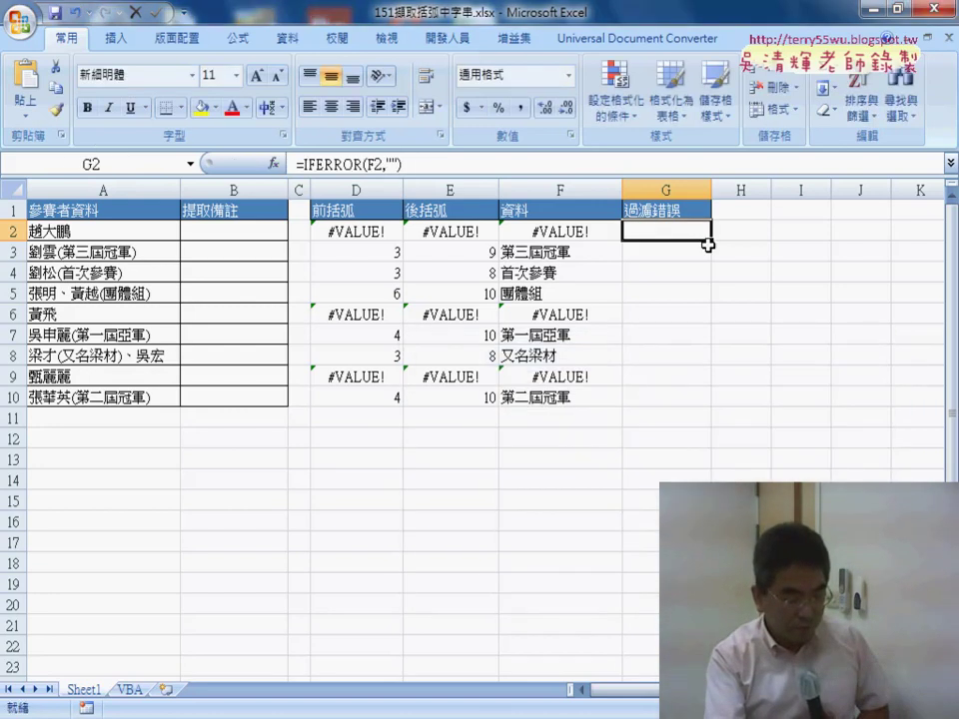
Fill G2's IFERROR formula down to G10, briefly hiding columns B:F to preview it
{"action": "left_click_drag", "start_coordinate": [710, 241], "coordinate": [704, 401]}
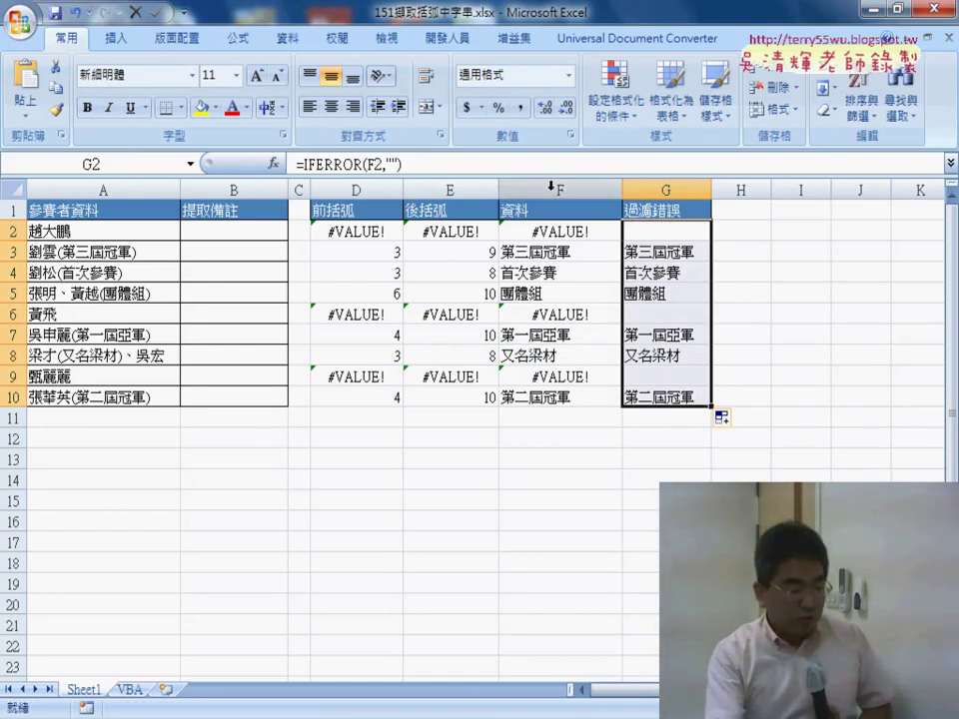
{"action": "left_click_drag", "start_coordinate": [550, 186], "coordinate": [373, 187]}
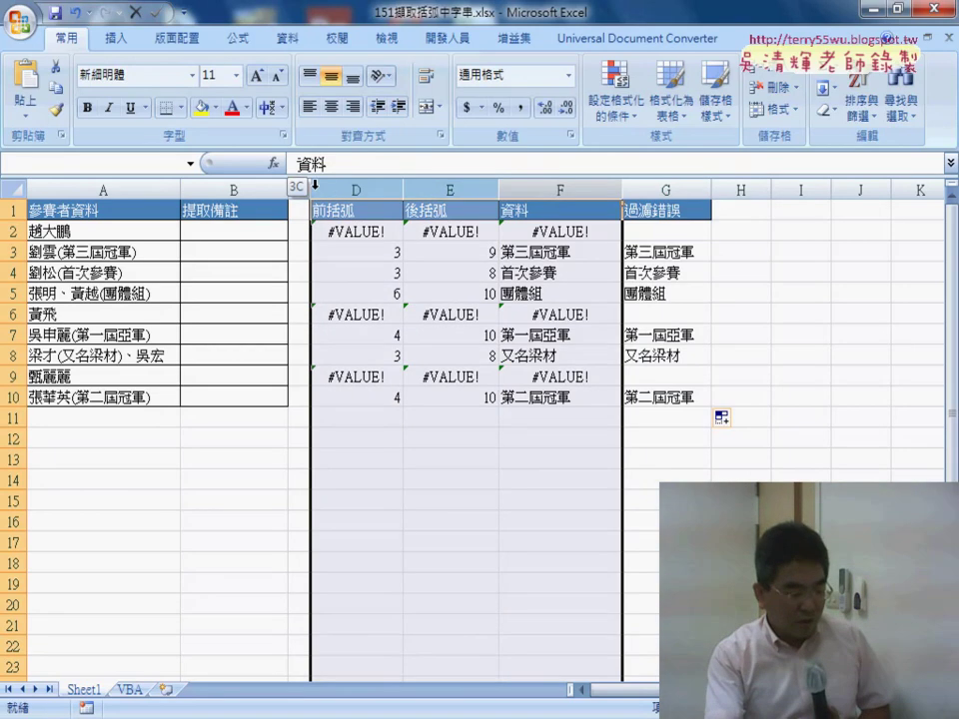
{"action": "left_click_drag", "start_coordinate": [313, 185], "coordinate": [233, 187]}
{"action": "right_click", "coordinate": [296, 252]}
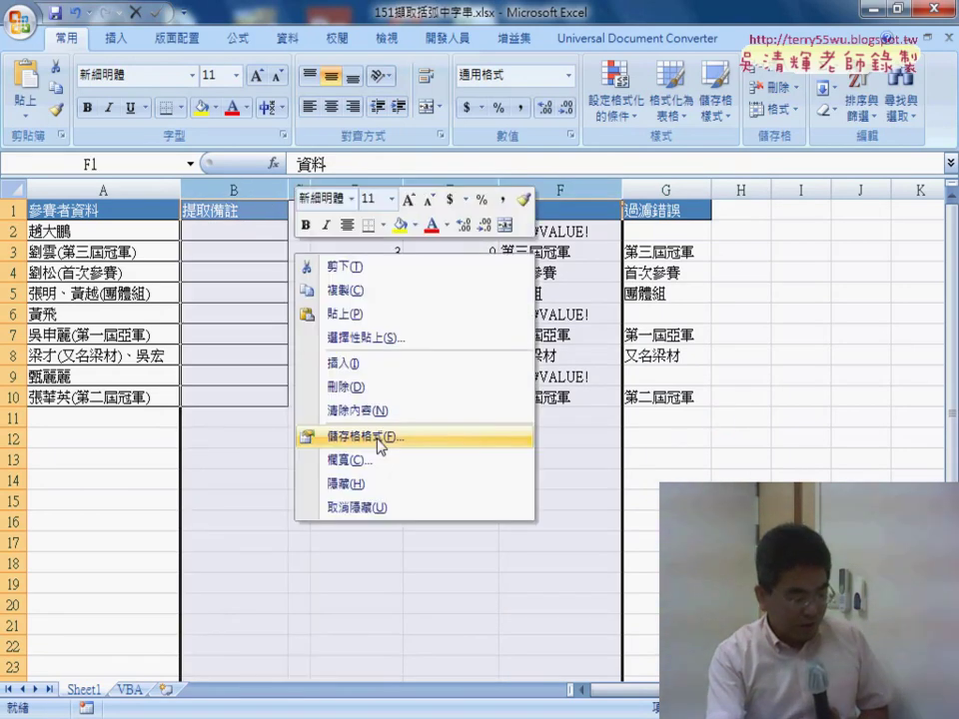
{"action": "left_click", "coordinate": [384, 484]}
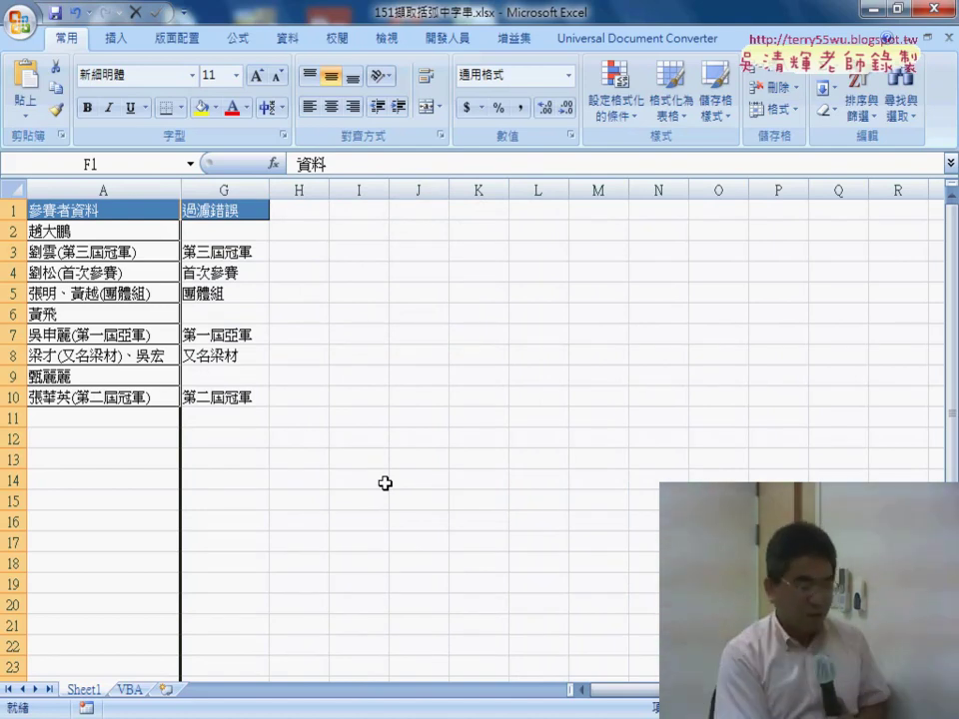
{"action": "key", "text": "ctrl+z"}
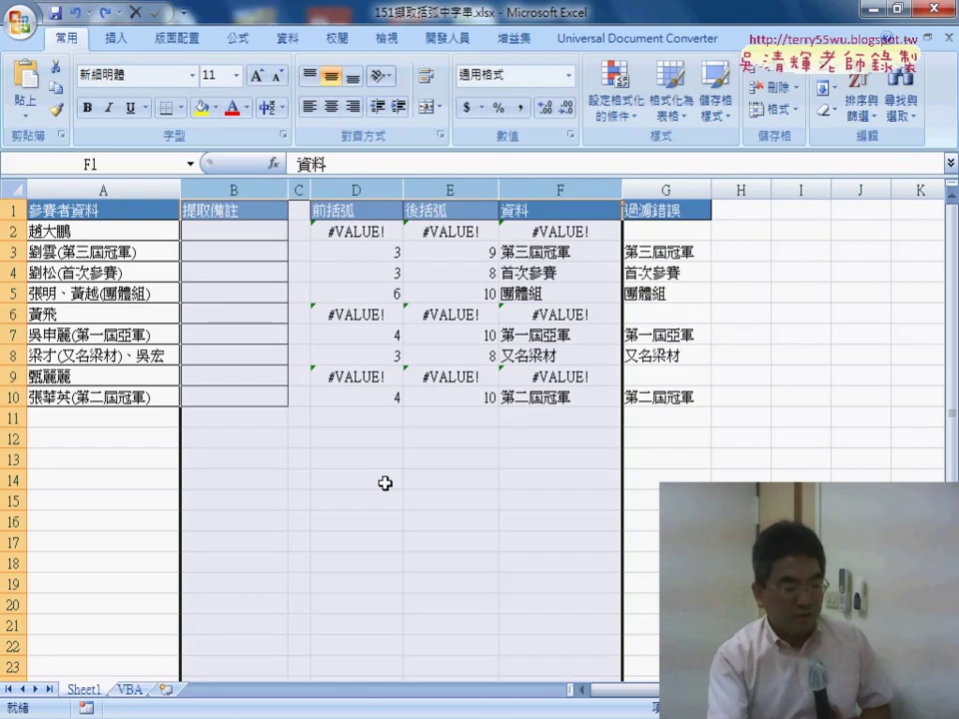
{"action": "left_click", "coordinate": [256, 230]}
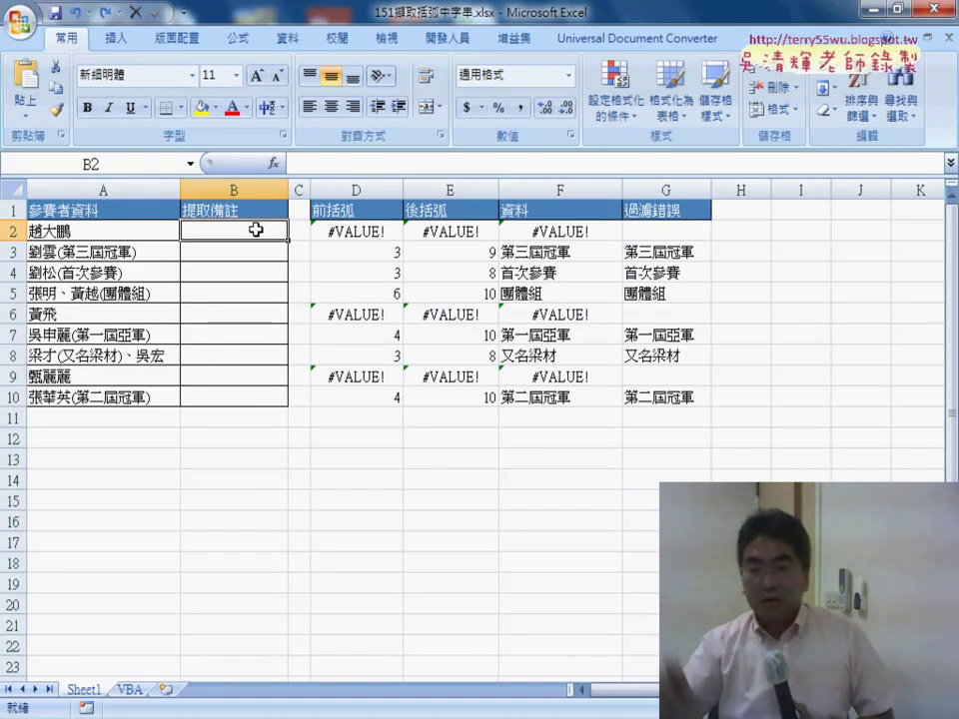
Review the helper formulas in D2, E2, F2 and G2, then return to B2
{"action": "left_click", "coordinate": [272, 163]}
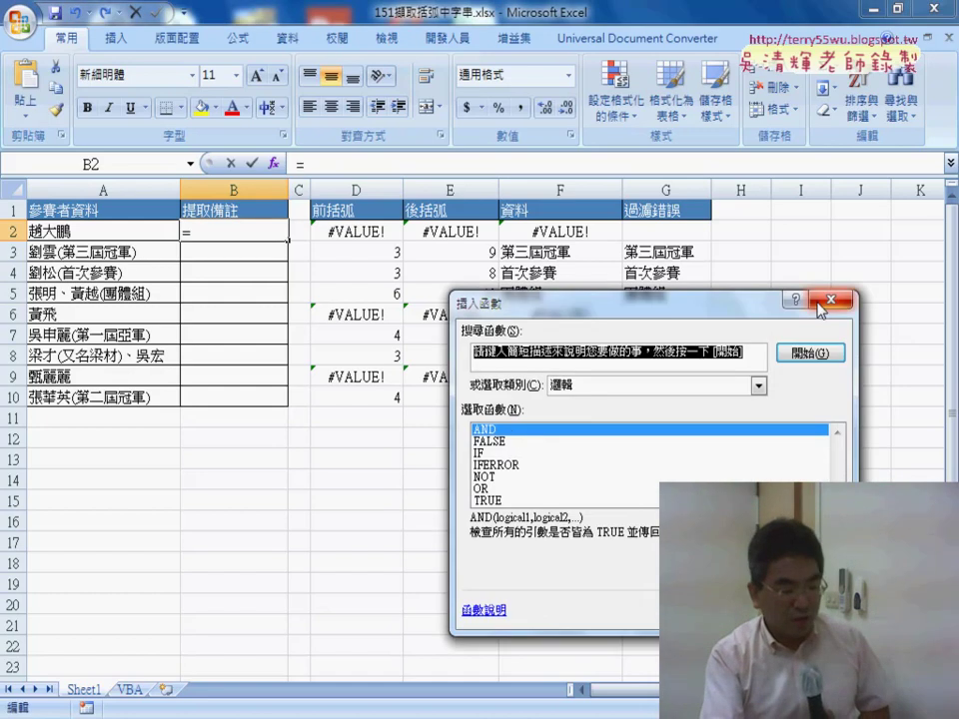
{"action": "key", "text": "Escape"}
{"action": "left_click", "coordinate": [344, 232]}
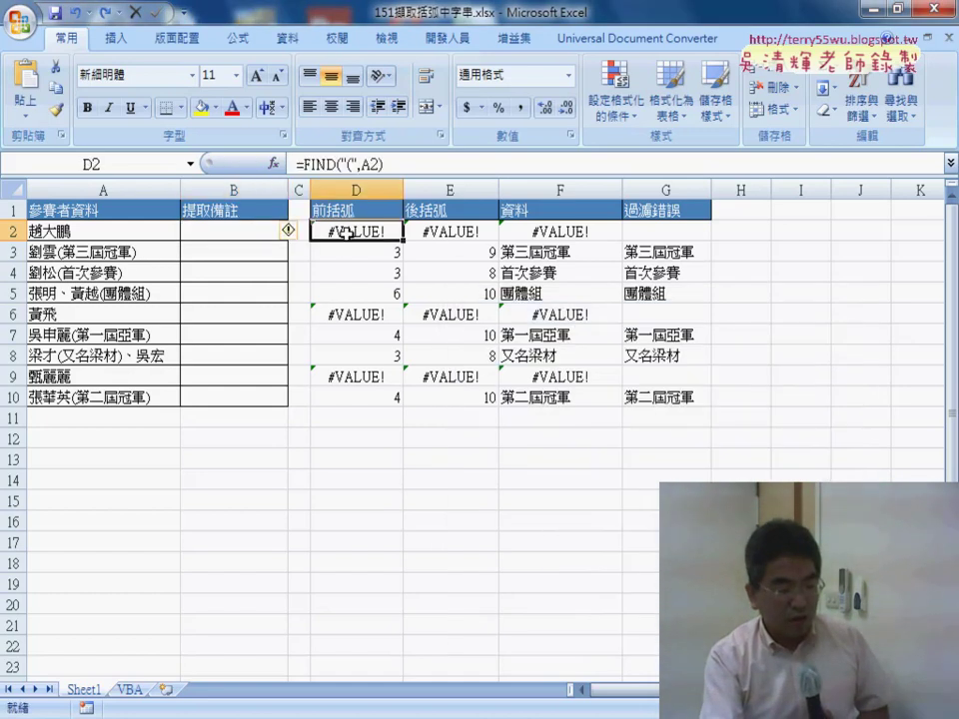
{"action": "left_click", "coordinate": [461, 234]}
{"action": "left_click", "coordinate": [555, 232]}
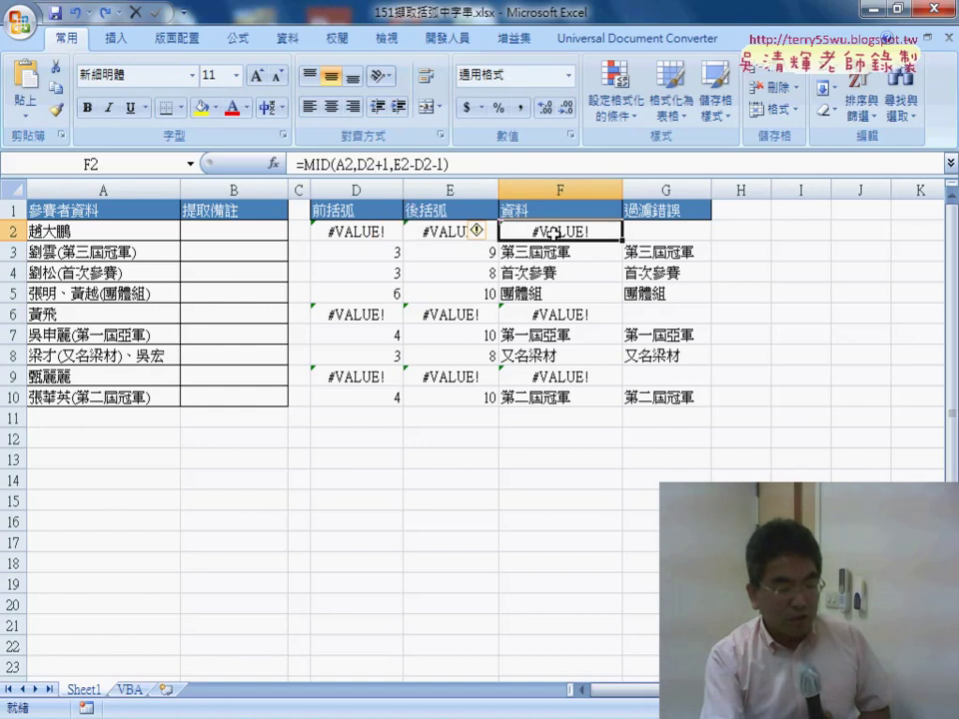
{"action": "left_click", "coordinate": [671, 233]}
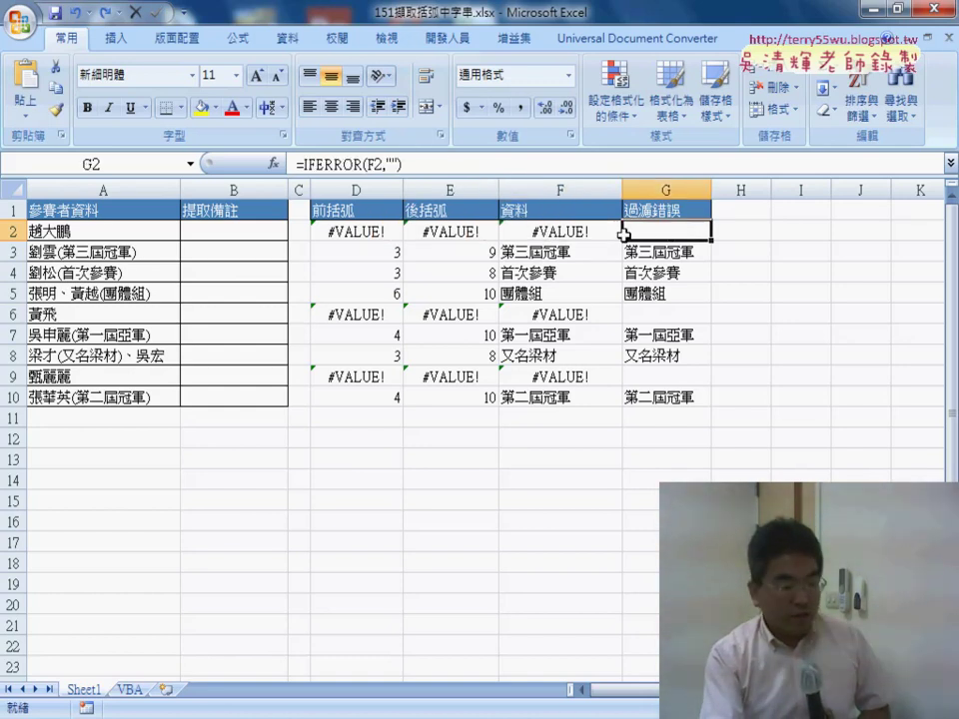
{"action": "left_click", "coordinate": [253, 234]}
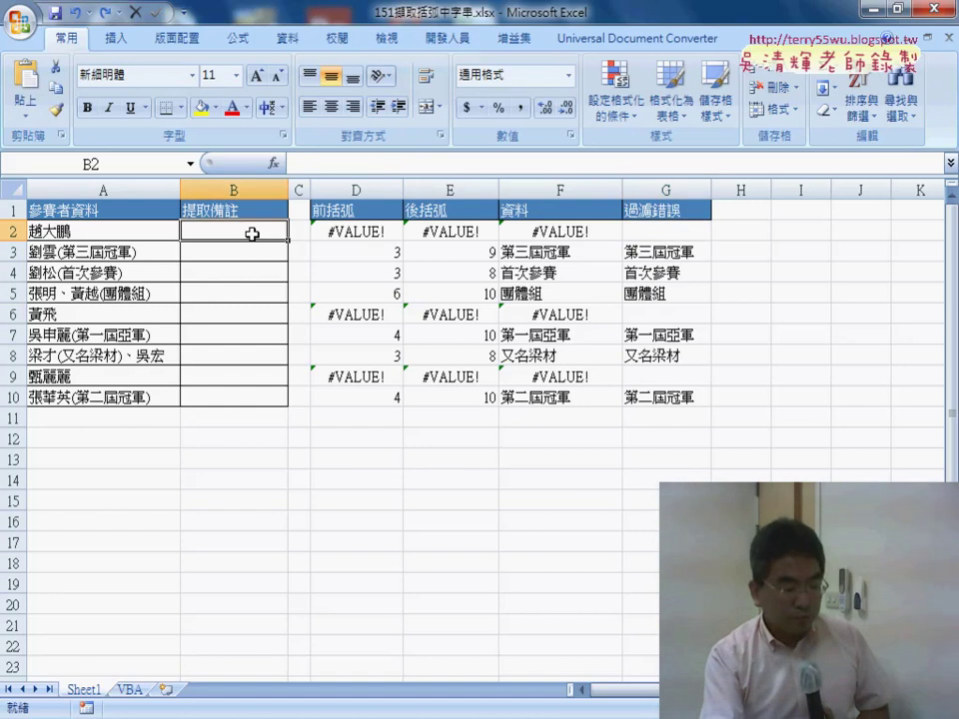
Build =FIND("(",A2) in B2 from the recently used functions
{"action": "left_click", "coordinate": [274, 164]}
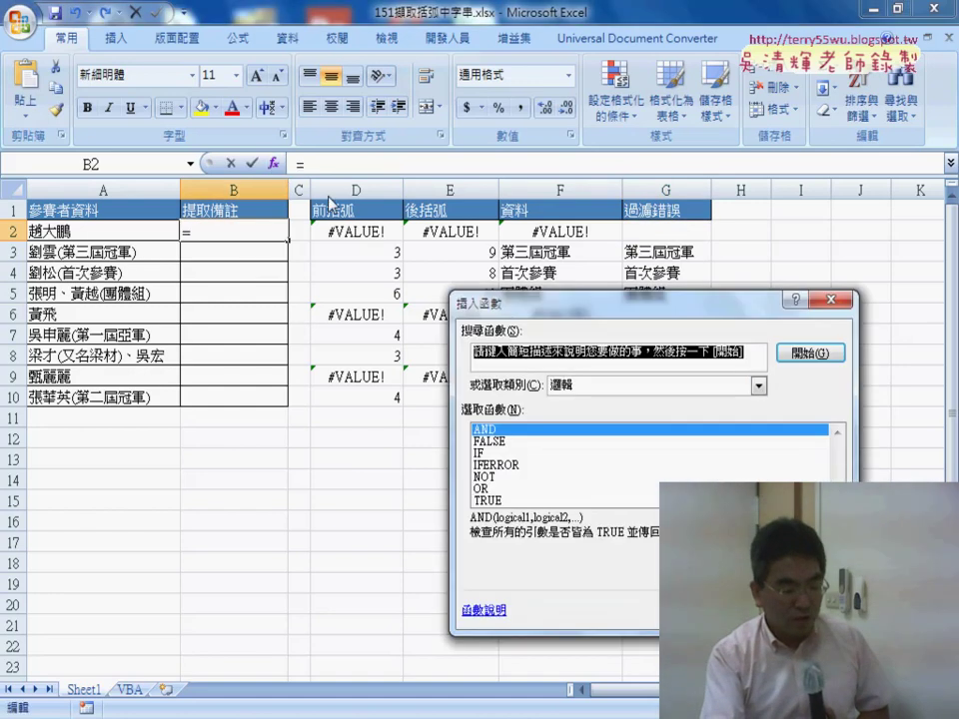
{"action": "left_click", "coordinate": [590, 387]}
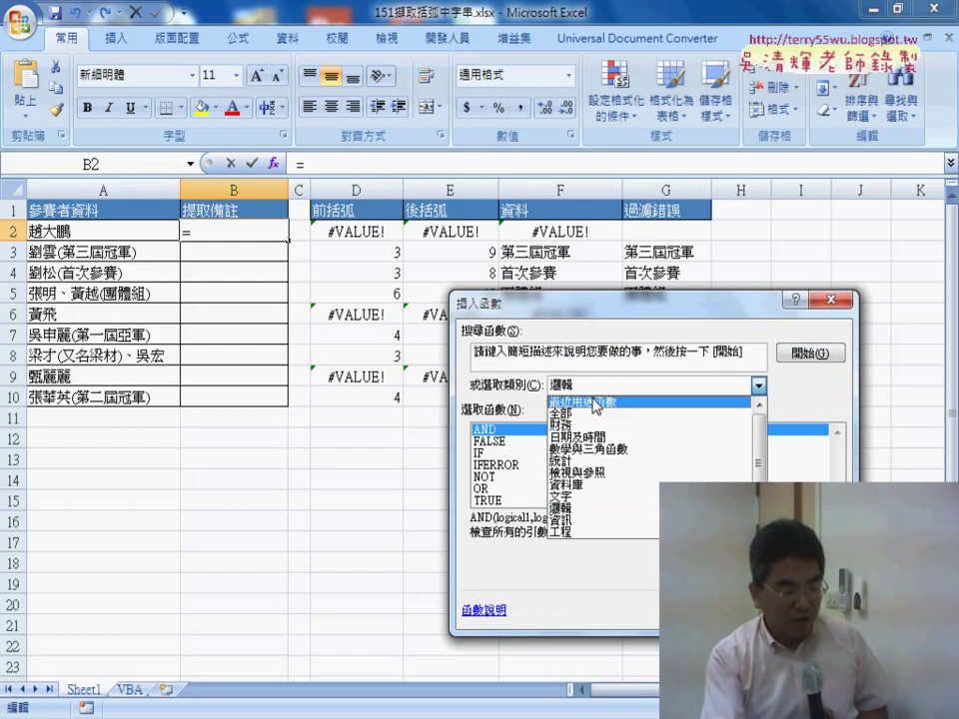
{"action": "left_click", "coordinate": [584, 400]}
{"action": "double_click", "coordinate": [494, 454]}
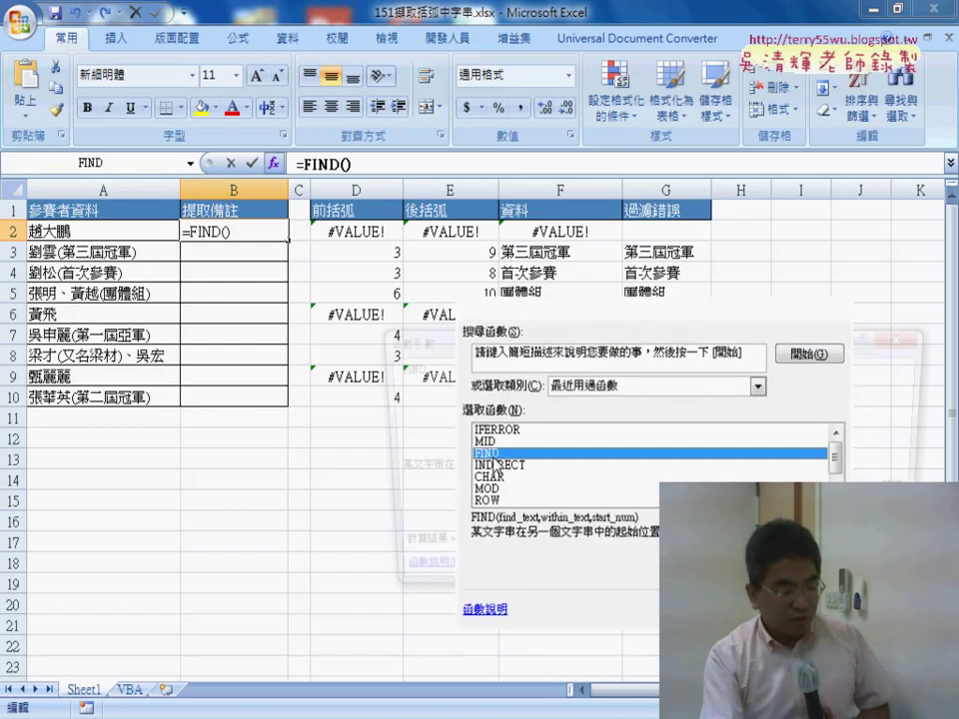
{"action": "left_click", "coordinate": [99, 231]}
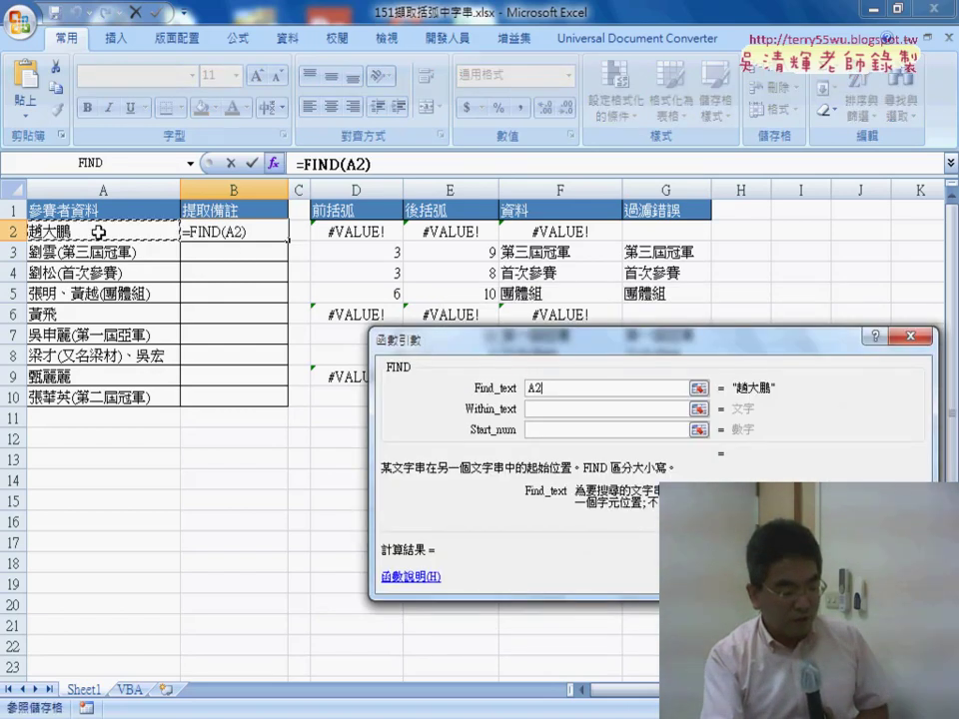
{"action": "double_click", "coordinate": [535, 387]}
{"action": "type", "text": "("}
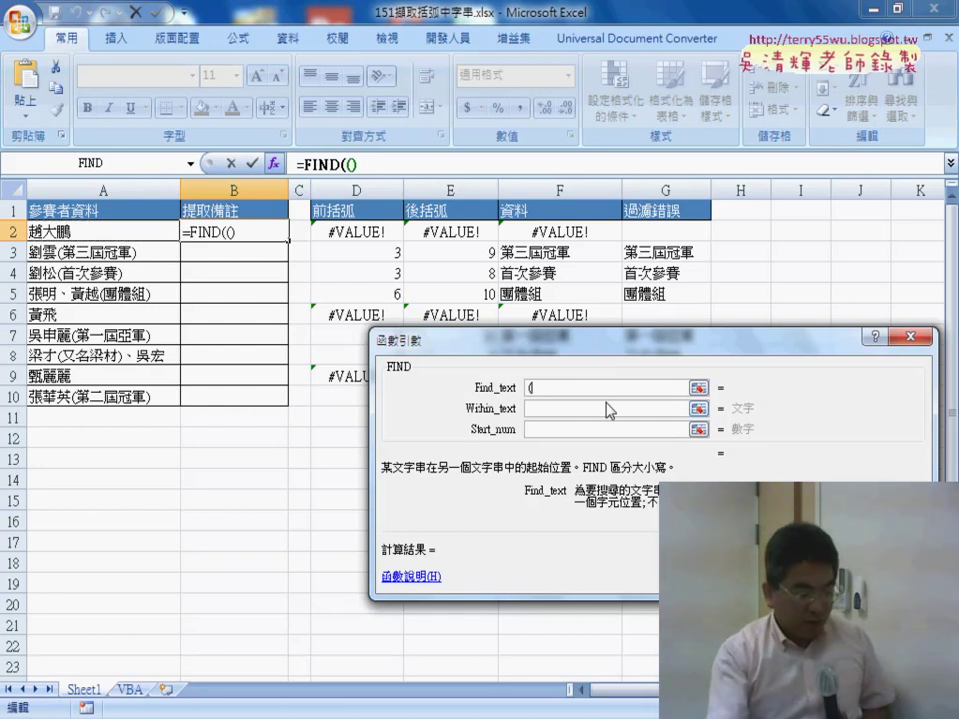
{"action": "left_click", "coordinate": [552, 407]}
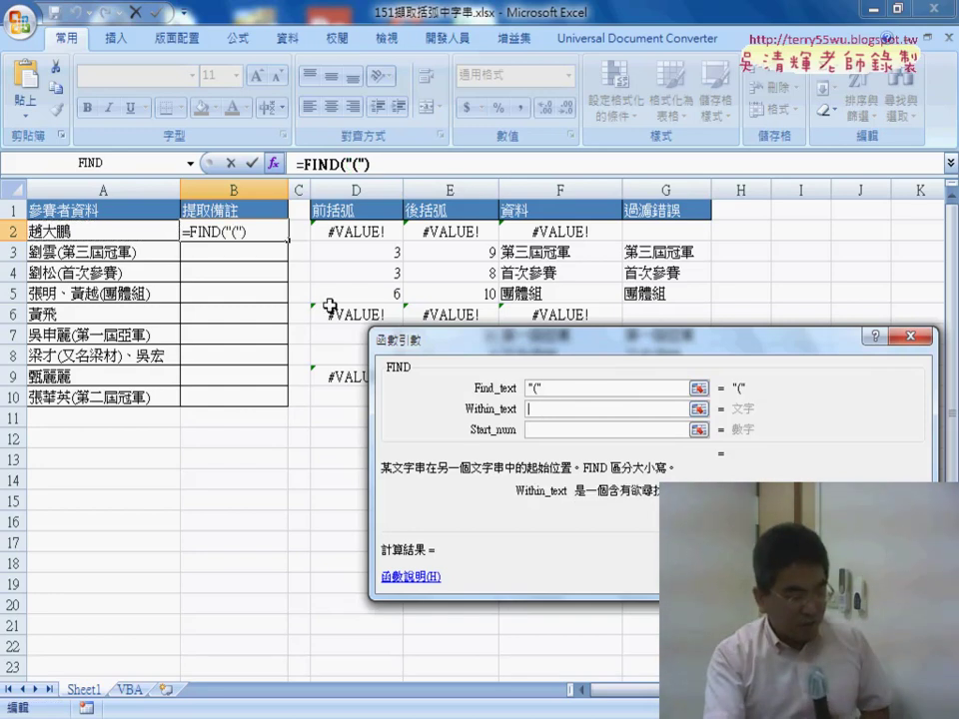
{"action": "left_click", "coordinate": [109, 234]}
{"action": "key", "text": "Return"}
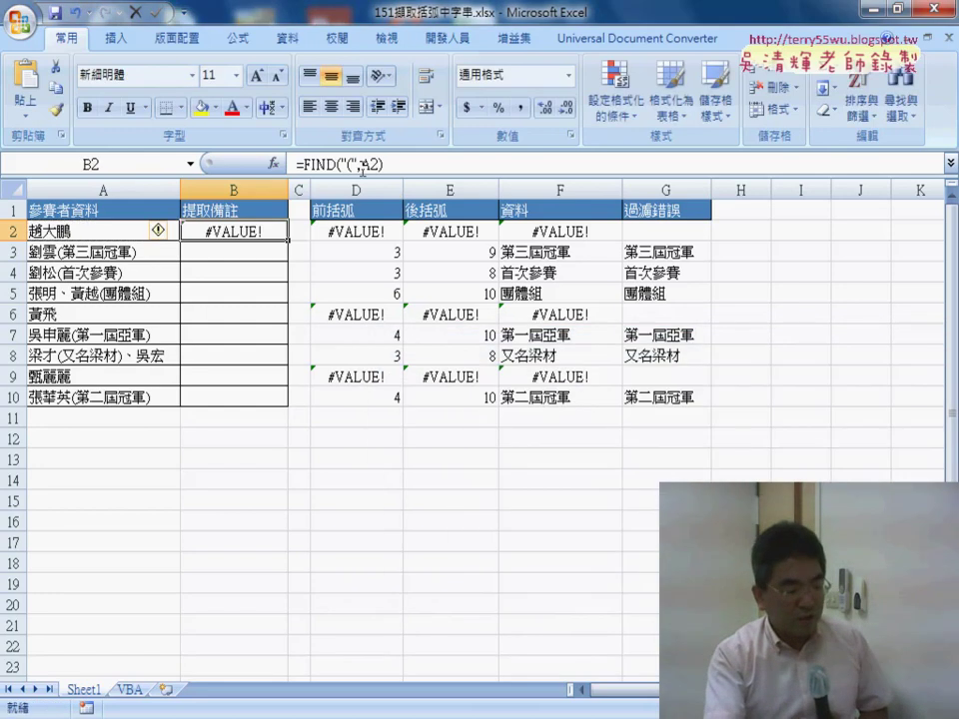
Cut that FIND formula and start MID on A2 with Start_num FIND("(",A2)+1
{"action": "left_click", "coordinate": [362, 166]}
{"action": "right_click", "coordinate": [360, 168]}
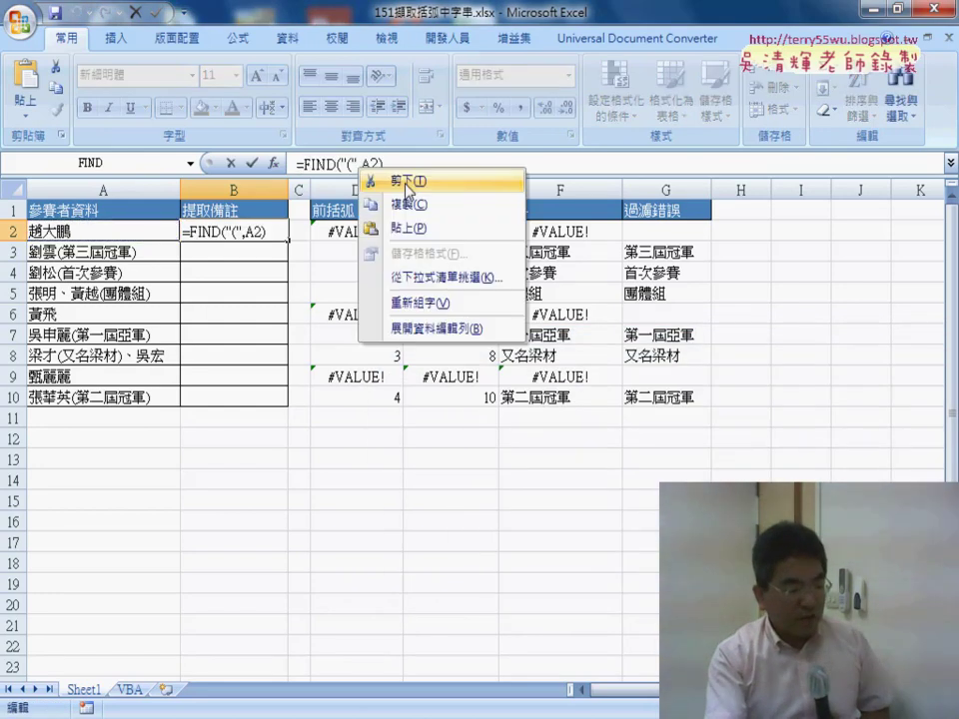
{"action": "left_click", "coordinate": [409, 182]}
{"action": "left_click", "coordinate": [273, 163]}
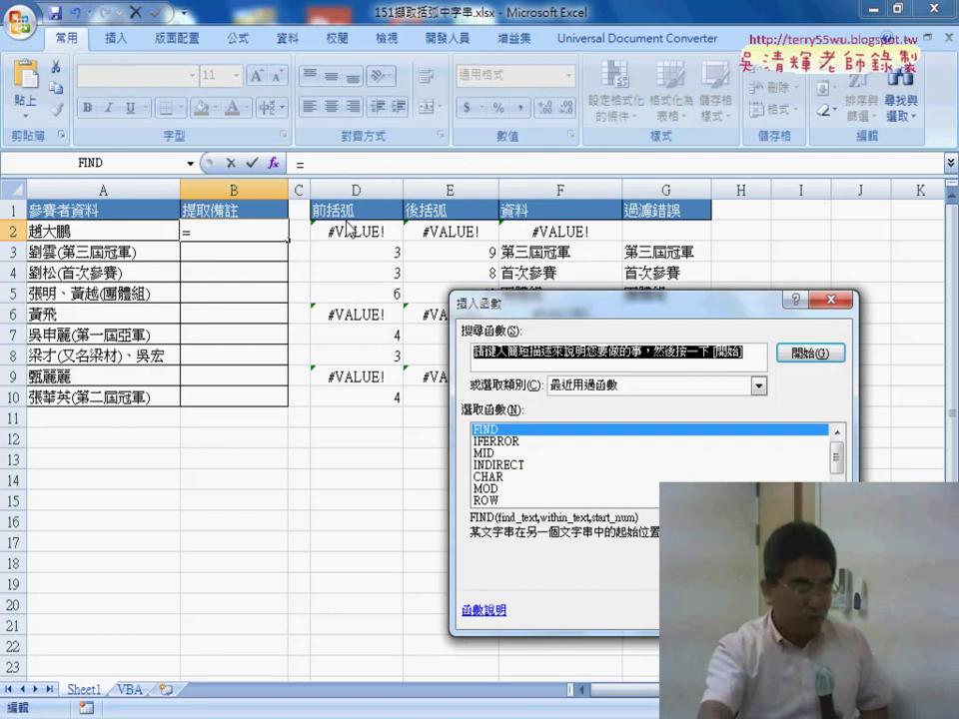
{"action": "double_click", "coordinate": [508, 454]}
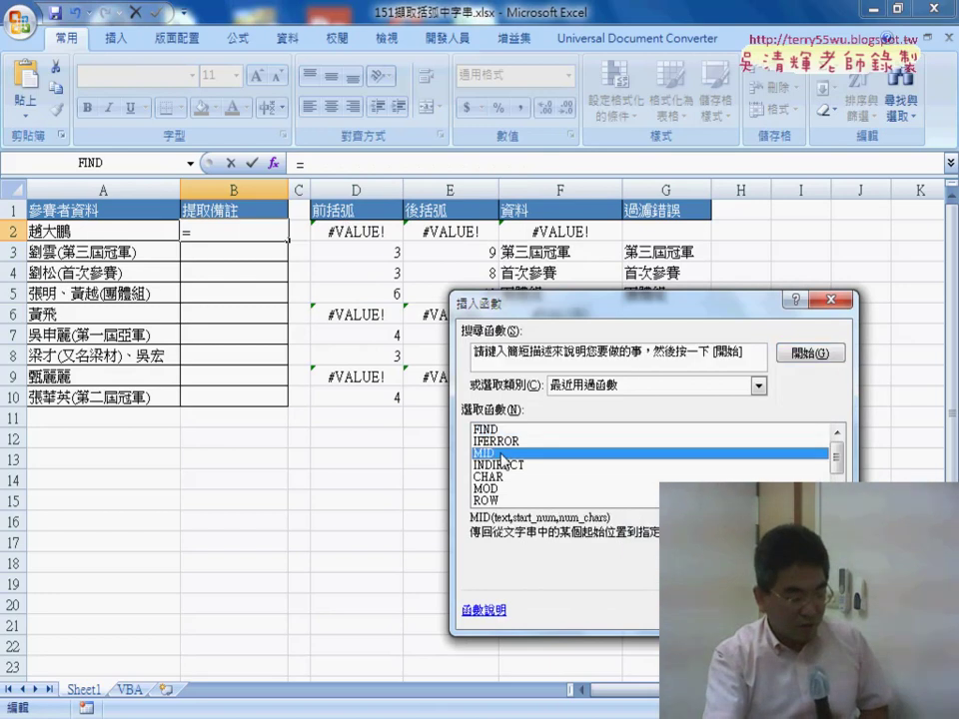
{"action": "left_click", "coordinate": [127, 240]}
{"action": "left_click", "coordinate": [506, 408]}
{"action": "right_click", "coordinate": [511, 411]}
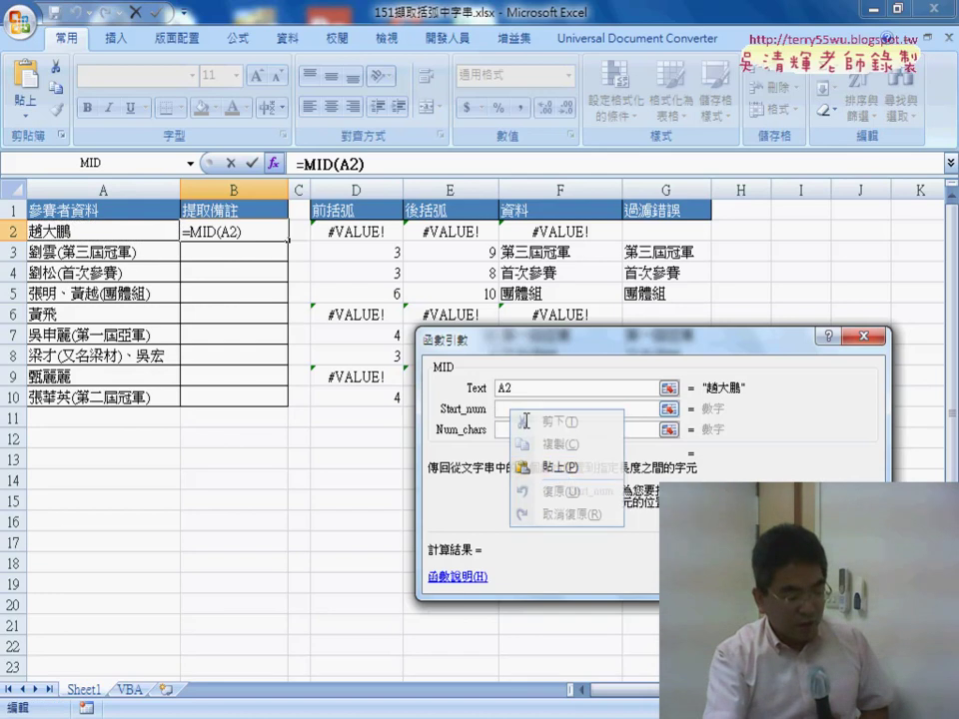
{"action": "left_click", "coordinate": [556, 466]}
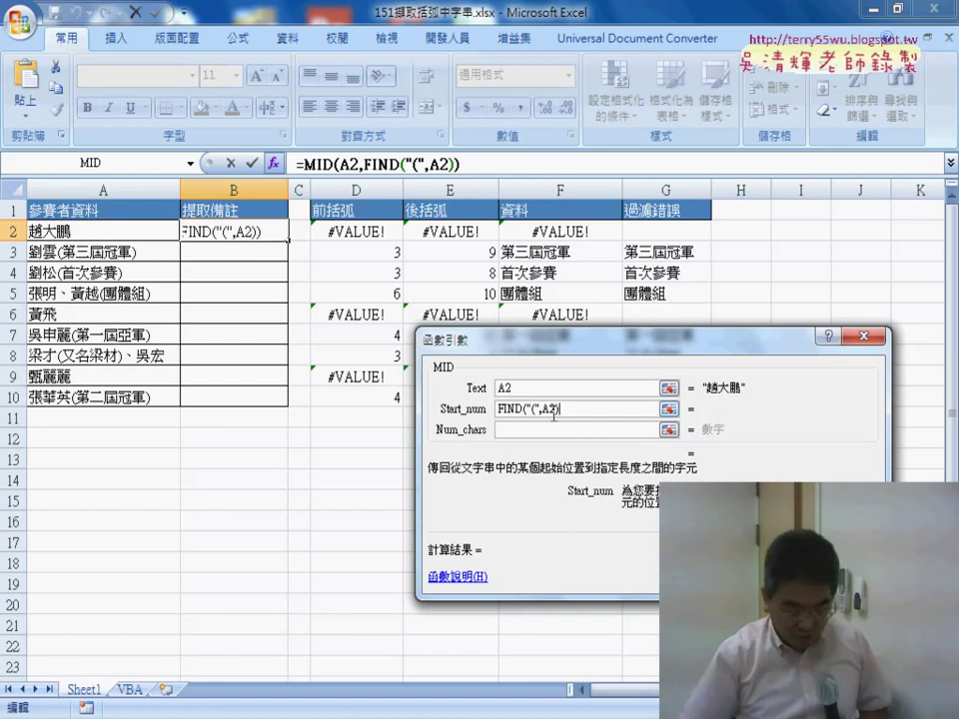
{"action": "type", "text": "+"}
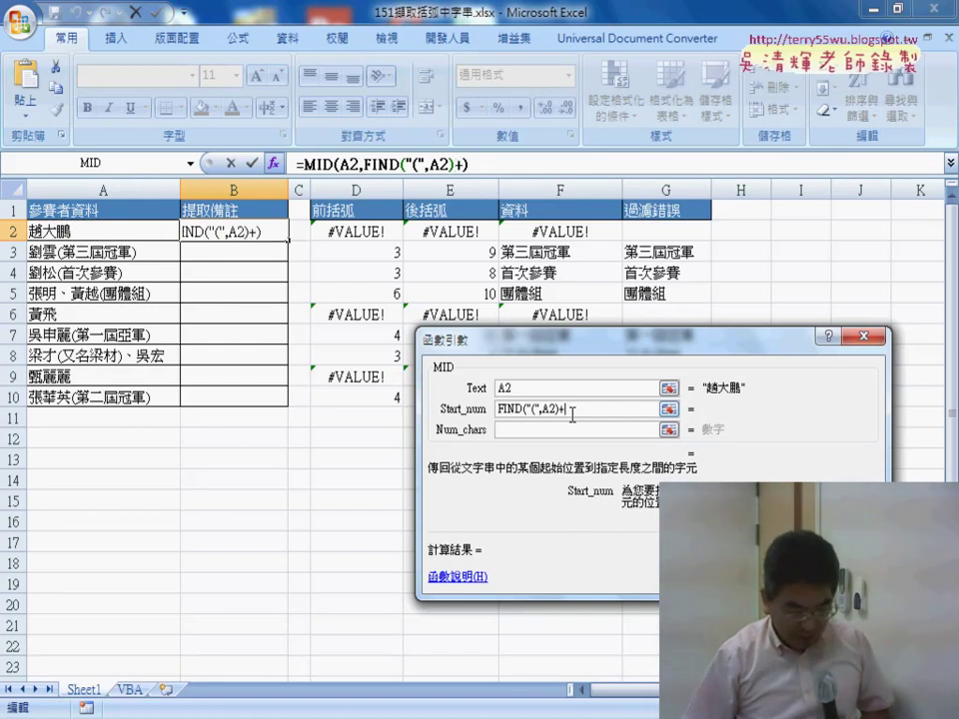
{"action": "type", "text": "1"}
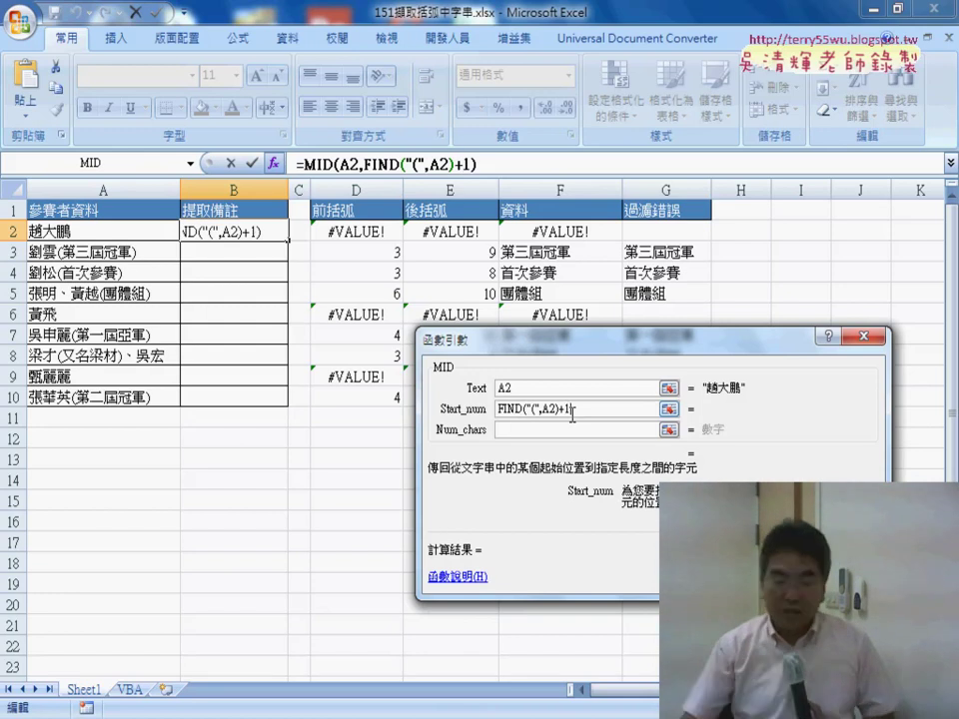
Set Num_chars to FIND(")",A2)-FIND("(",A2)-1 and commit the MID formula
{"action": "left_click", "coordinate": [518, 430]}
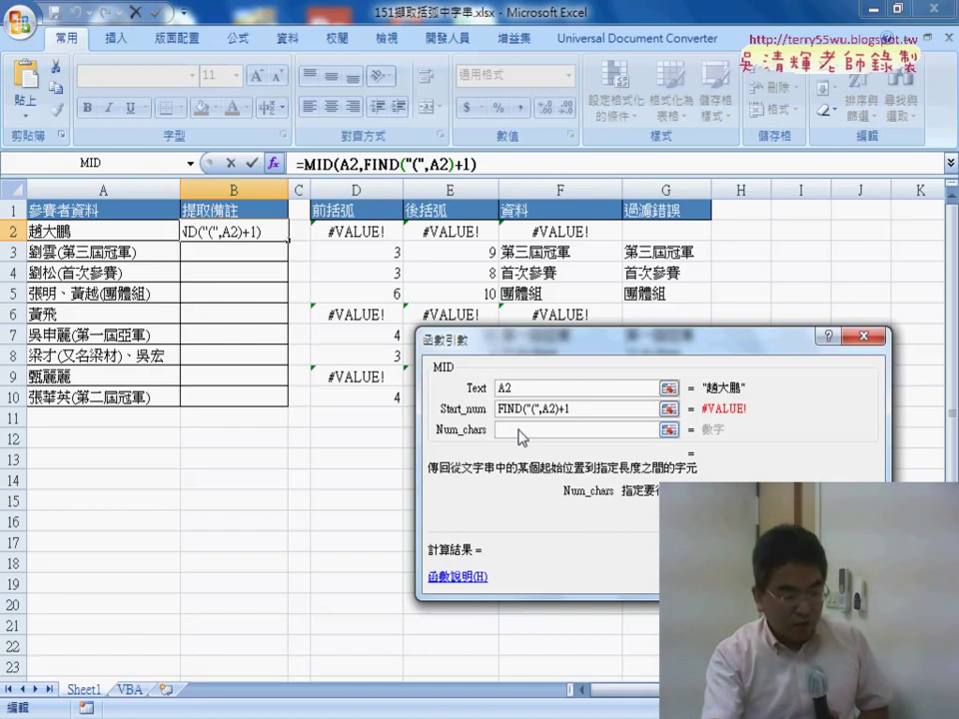
{"action": "right_click", "coordinate": [521, 431]}
{"action": "left_click", "coordinate": [580, 489]}
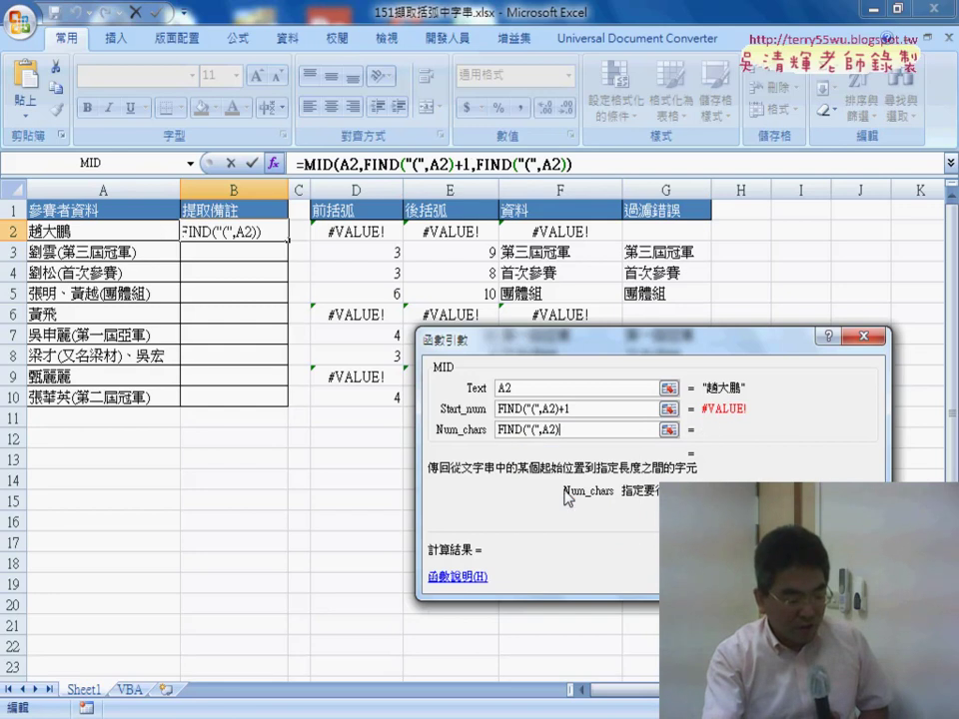
{"action": "double_click", "coordinate": [536, 429]}
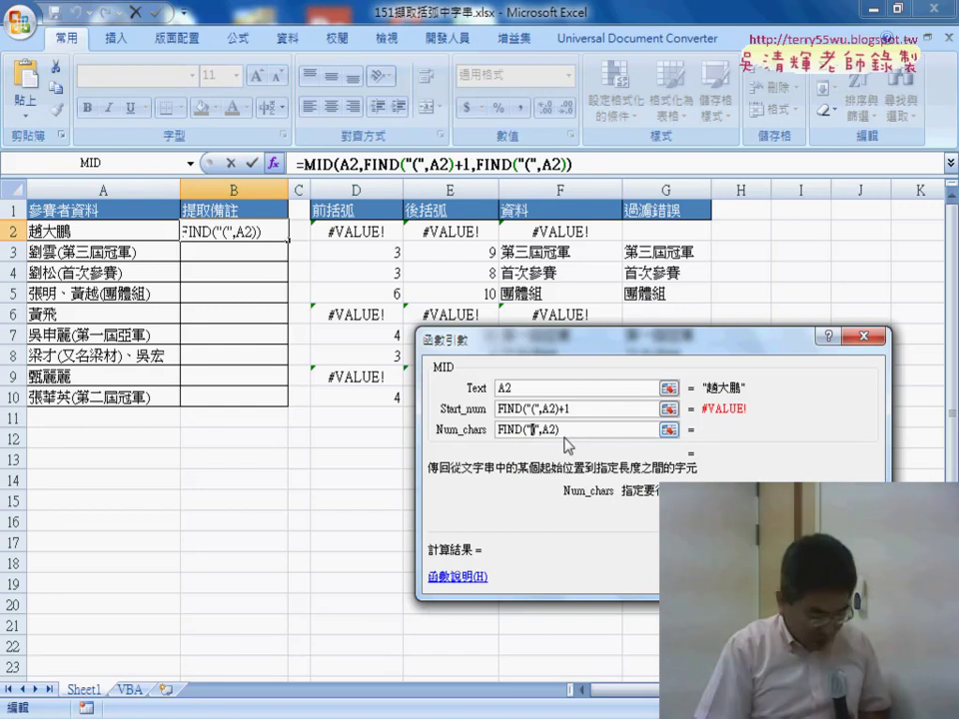
{"action": "type", "text": ")"}
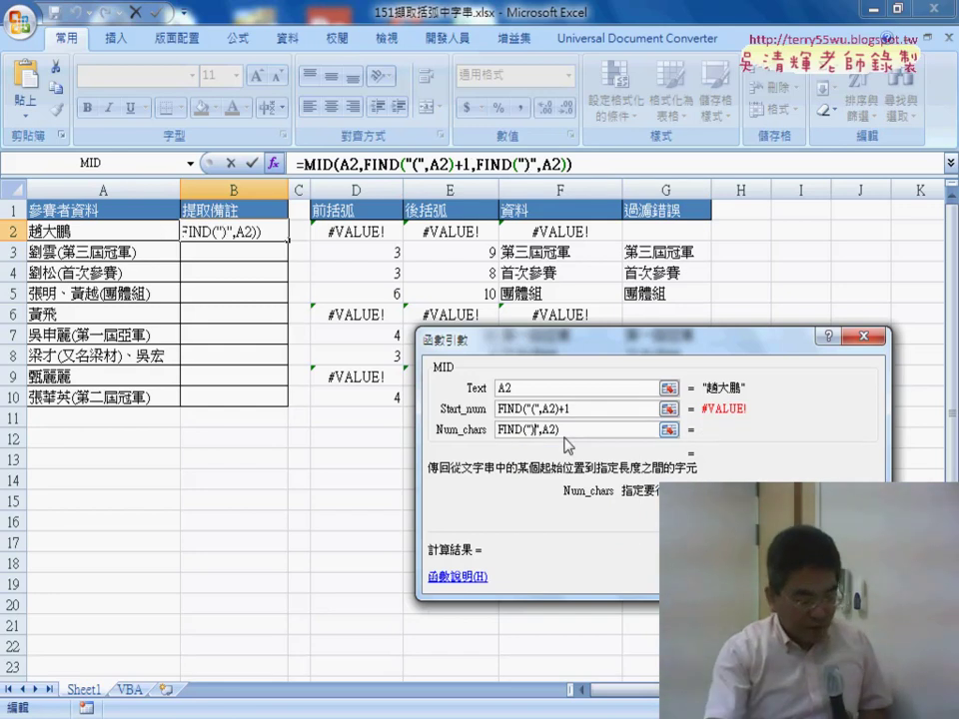
{"action": "type", "text": "-"}
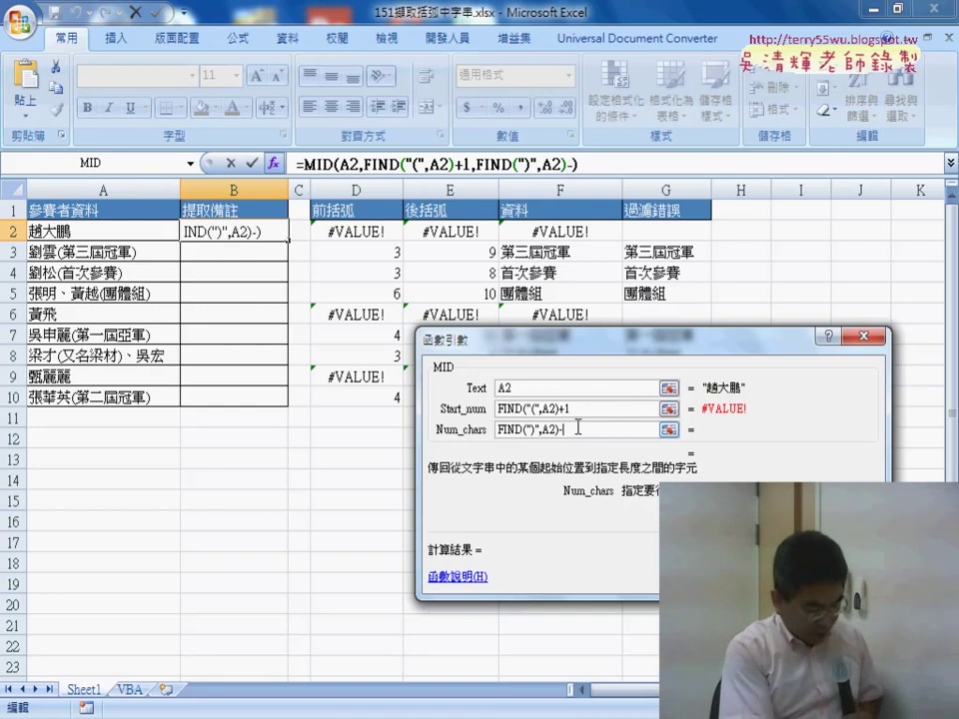
{"action": "type", "text": "FIND(\"(\",A2)"}
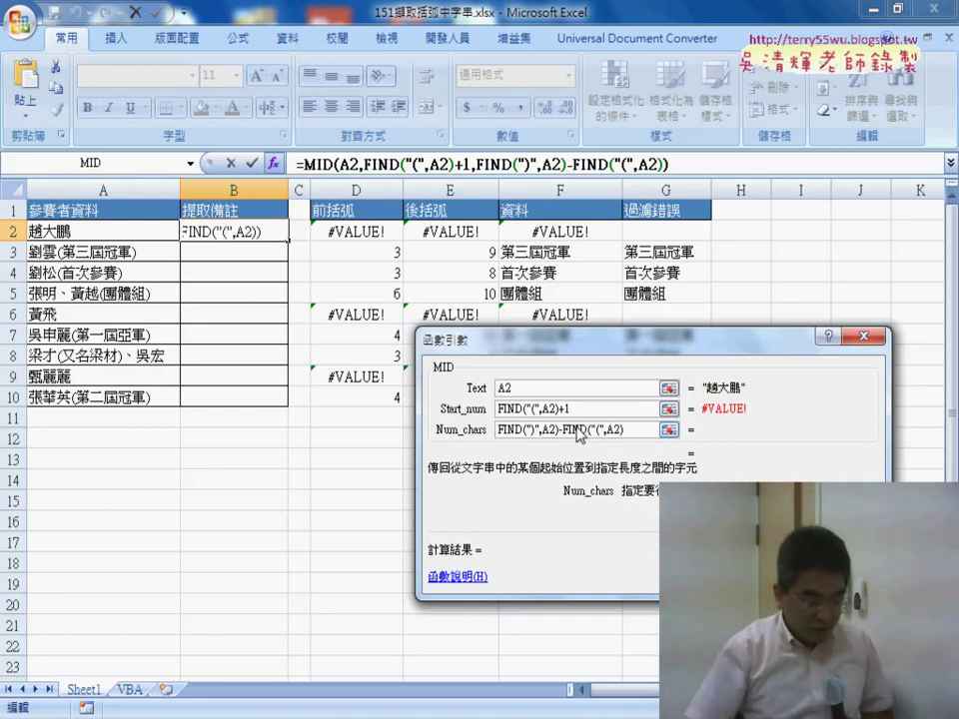
{"action": "type", "text": "-"}
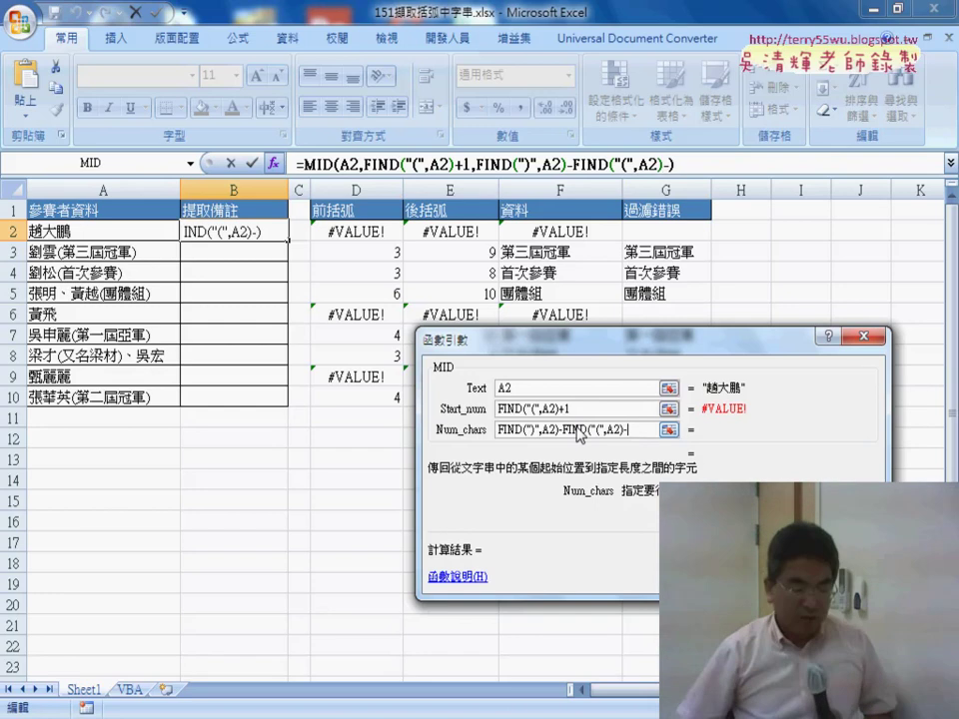
{"action": "type", "text": "1"}
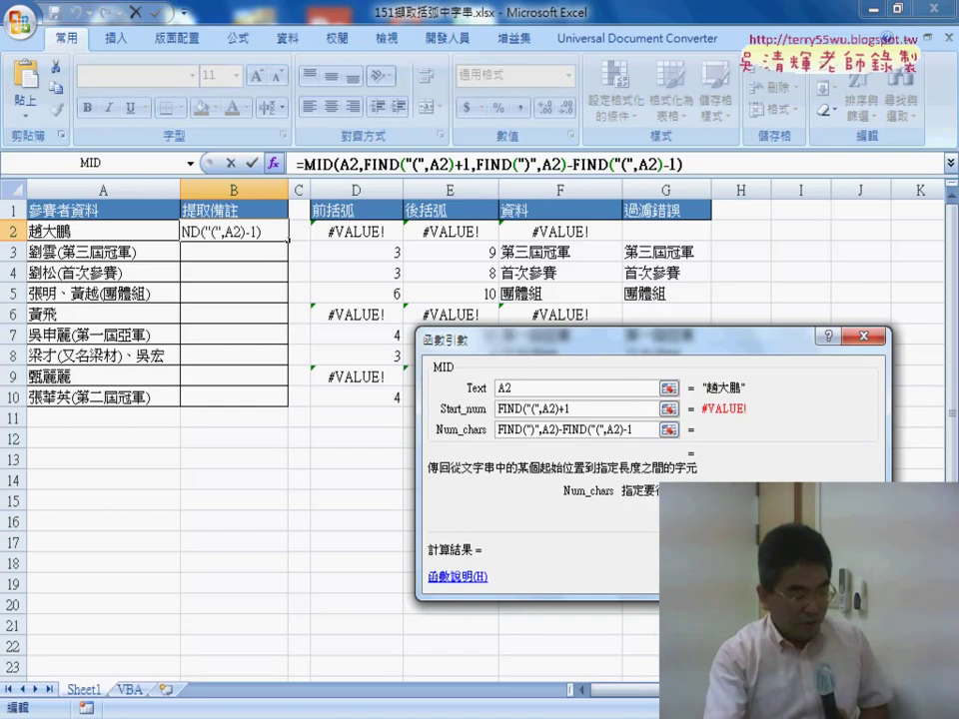
{"action": "key", "text": "Return"}
Copy the MID formula down to B10, then cut B2's formula text, leaving only =
{"action": "left_click_drag", "start_coordinate": [288, 240], "coordinate": [286, 404]}
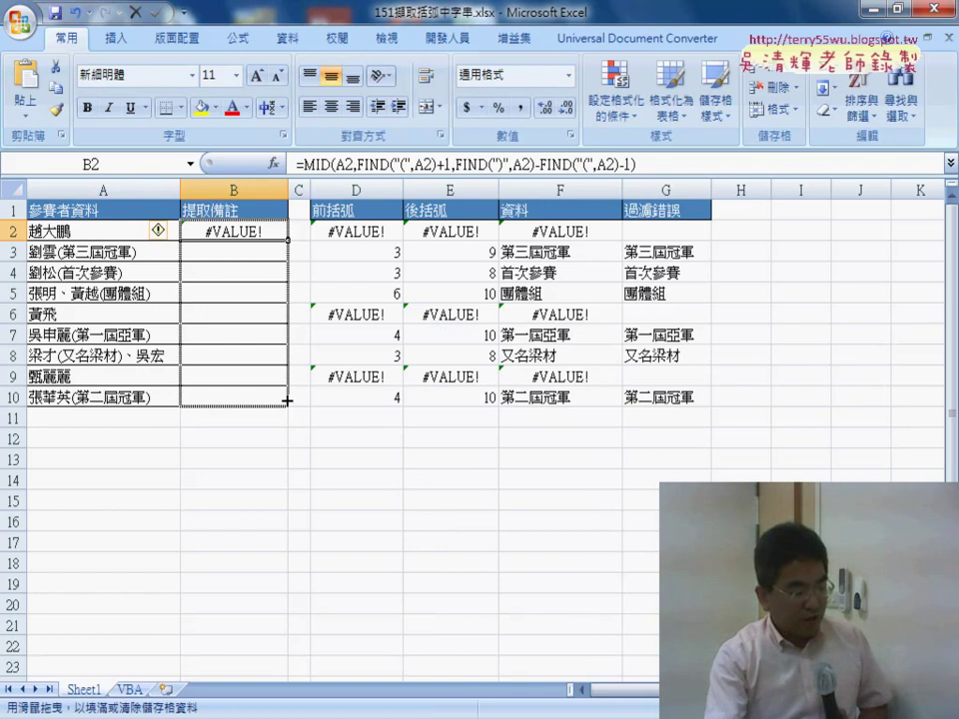
{"action": "left_click", "coordinate": [256, 232]}
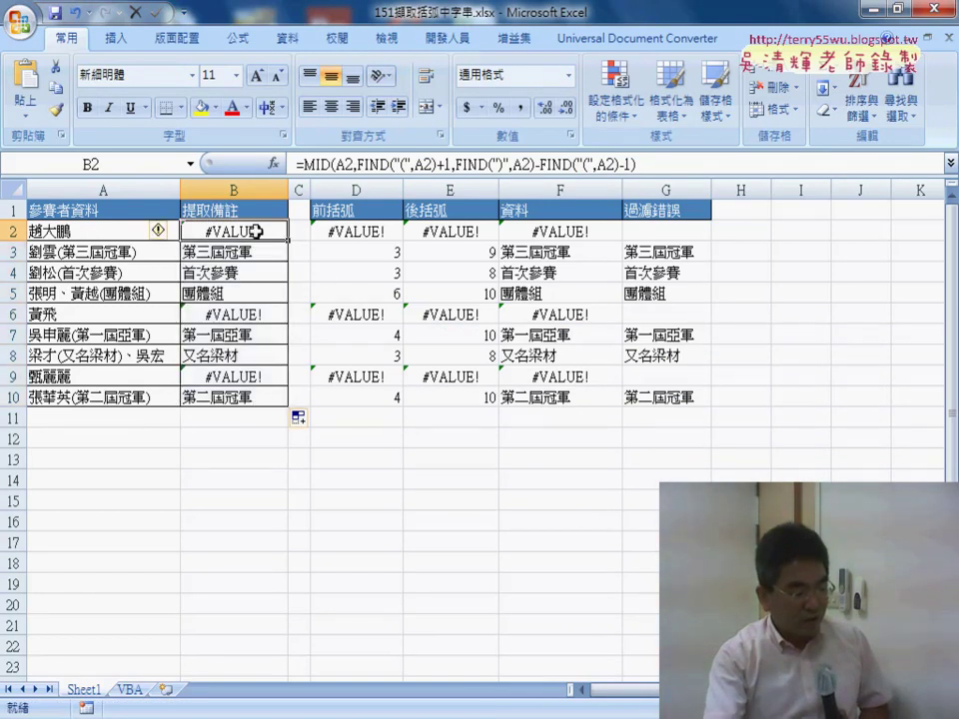
{"action": "left_click_drag", "start_coordinate": [308, 165], "coordinate": [668, 165]}
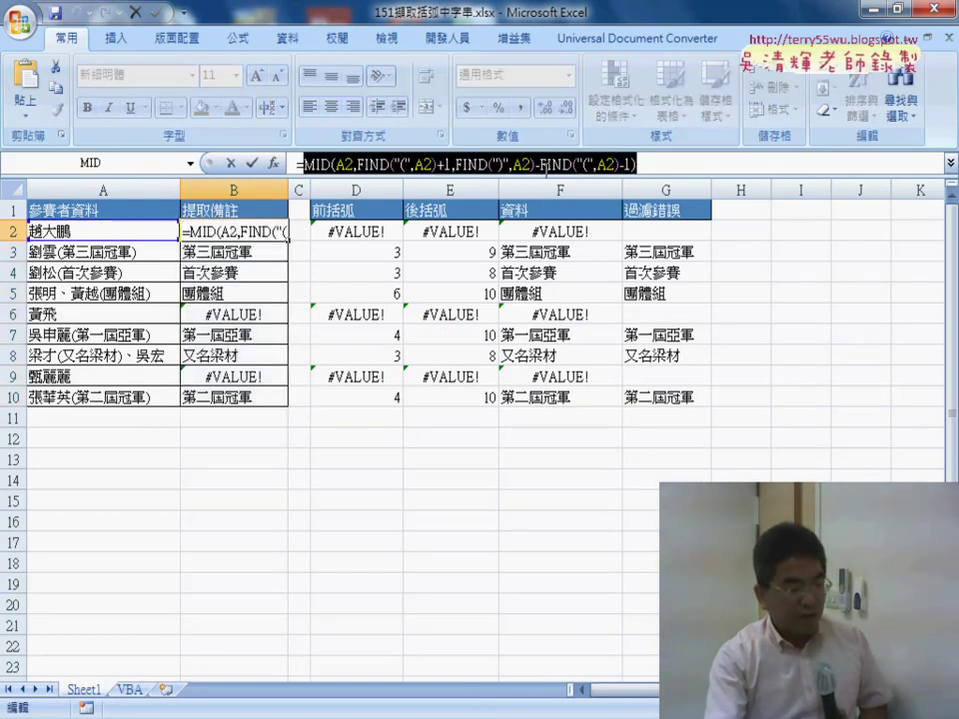
{"action": "right_click", "coordinate": [540, 171]}
{"action": "left_click", "coordinate": [564, 181]}
Wrap the MID formula in IFERROR with an empty-string fallback and fill it down to B10
{"action": "key", "text": "shift+F3"}
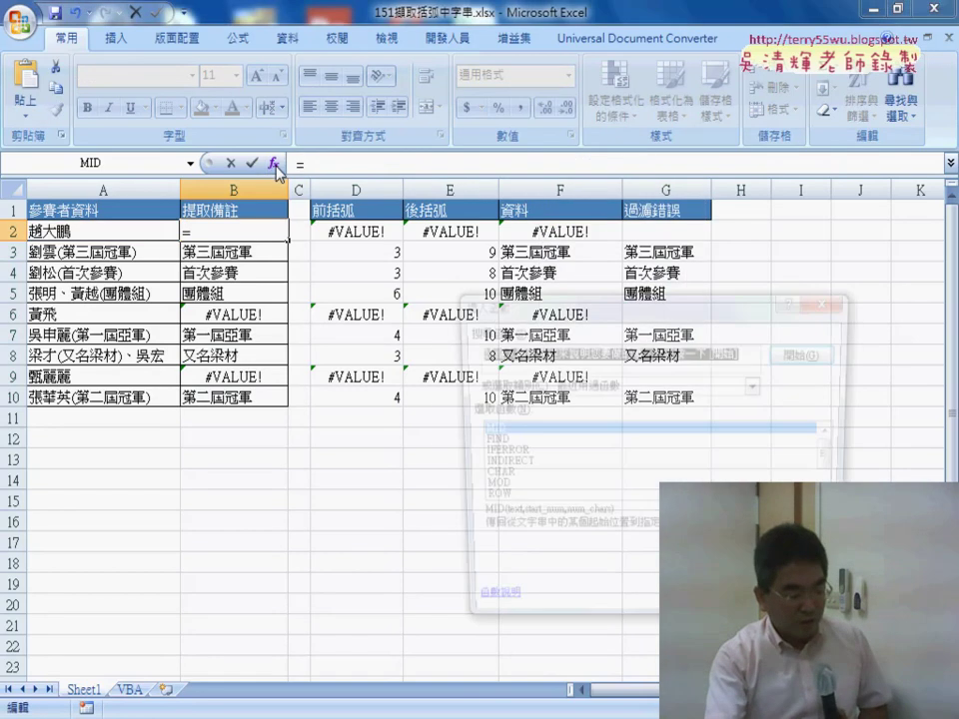
{"action": "left_click", "coordinate": [496, 453]}
{"action": "double_click", "coordinate": [496, 453]}
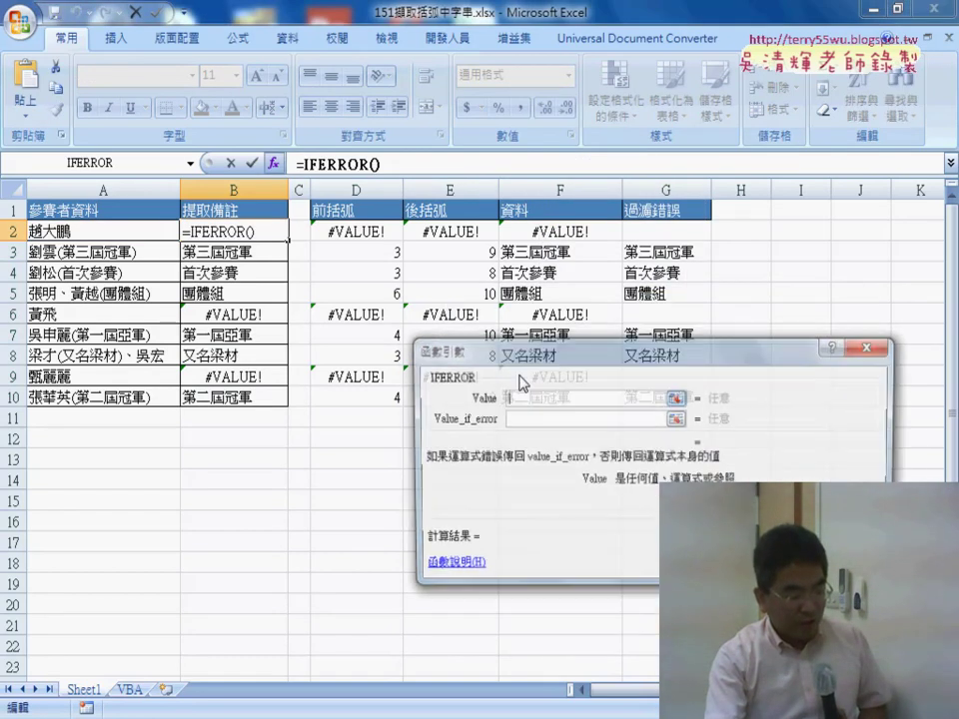
{"action": "right_click", "coordinate": [536, 401]}
{"action": "left_click", "coordinate": [579, 457]}
{"action": "left_click", "coordinate": [538, 419]}
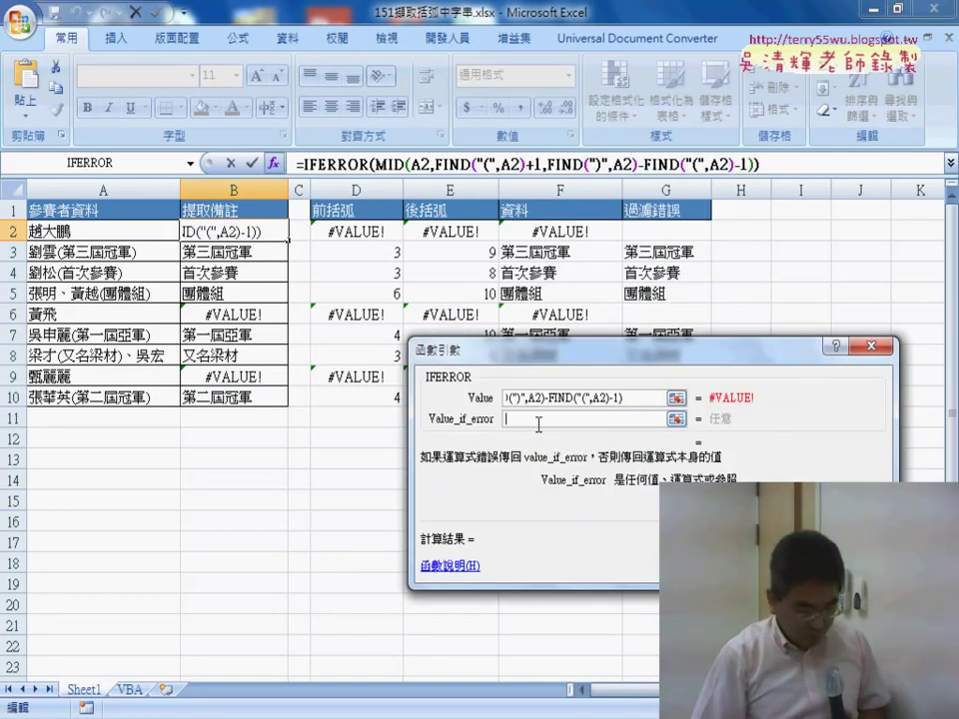
{"action": "type", "text": "\"\""}
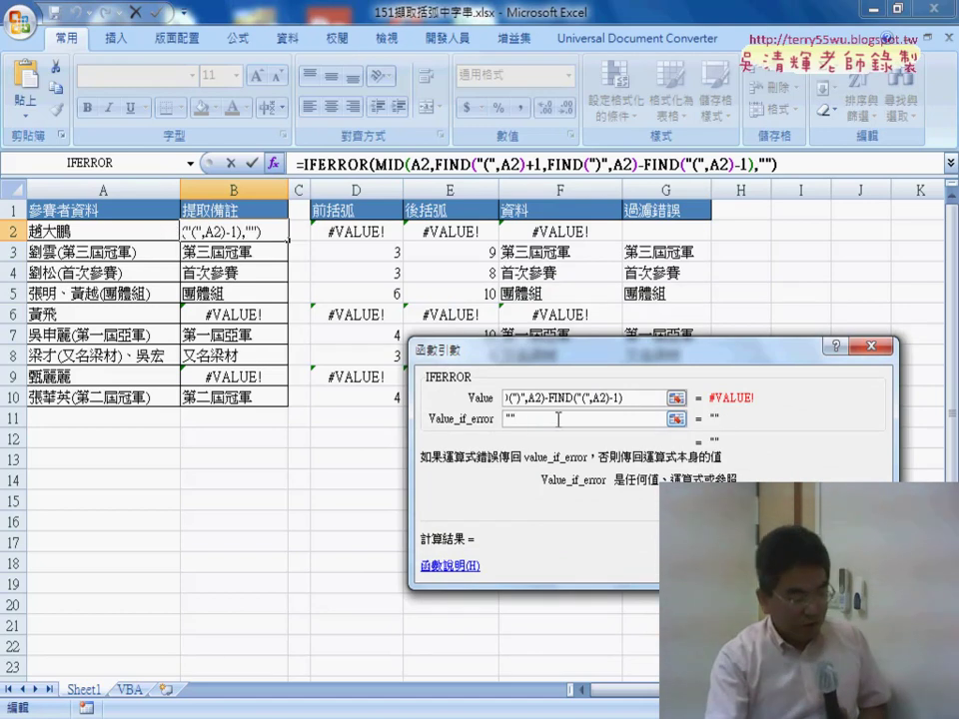
{"action": "key", "text": "Return"}
{"action": "left_click_drag", "start_coordinate": [290, 242], "coordinate": [290, 402]}
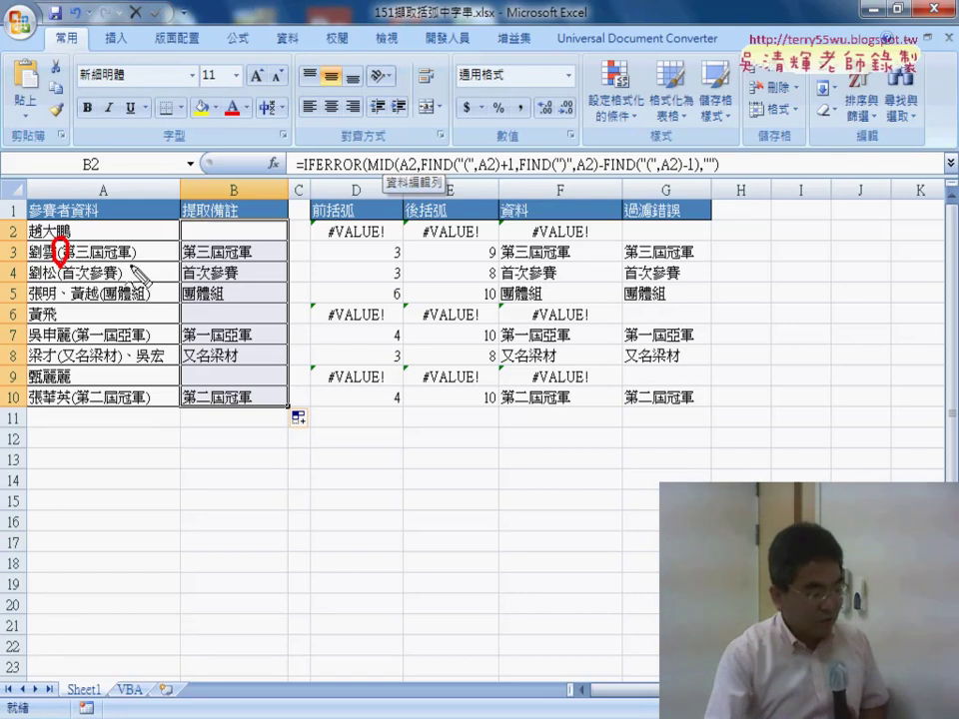
{"action": "left_click_drag", "start_coordinate": [137, 238], "coordinate": [148, 267]}
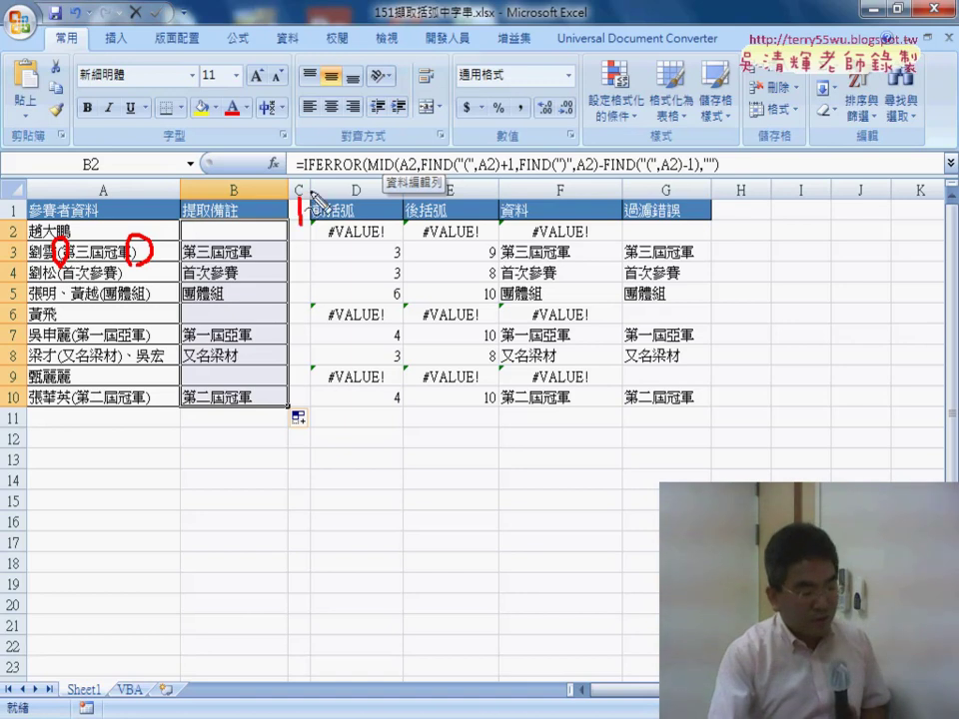
{"action": "left_click_drag", "start_coordinate": [316, 198], "coordinate": [310, 240]}
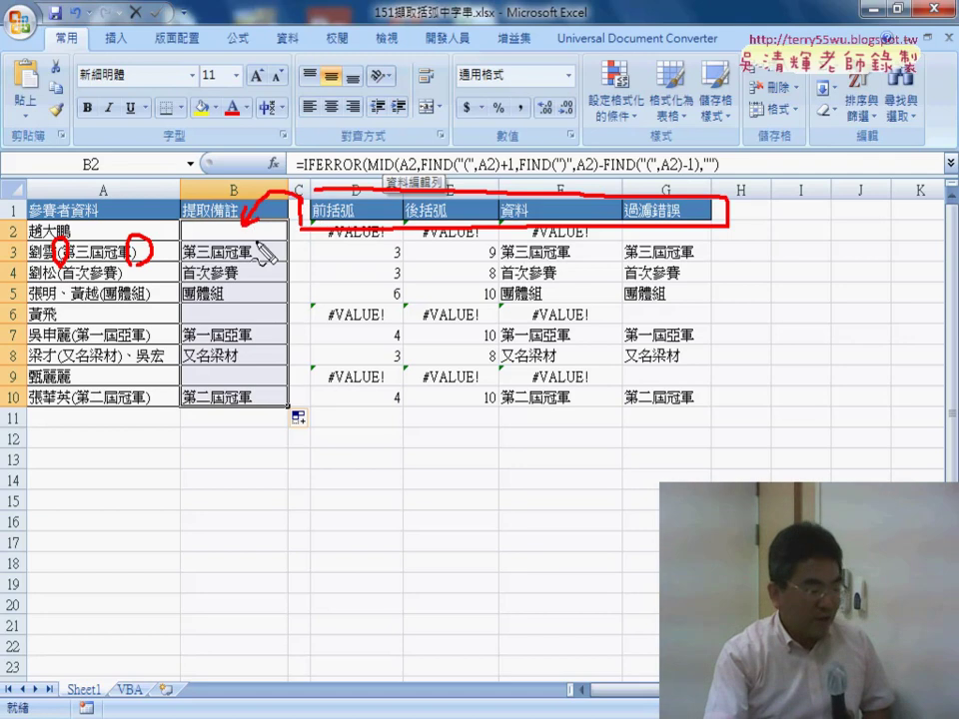
{"action": "left_click_drag", "start_coordinate": [258, 250], "coordinate": [255, 238]}
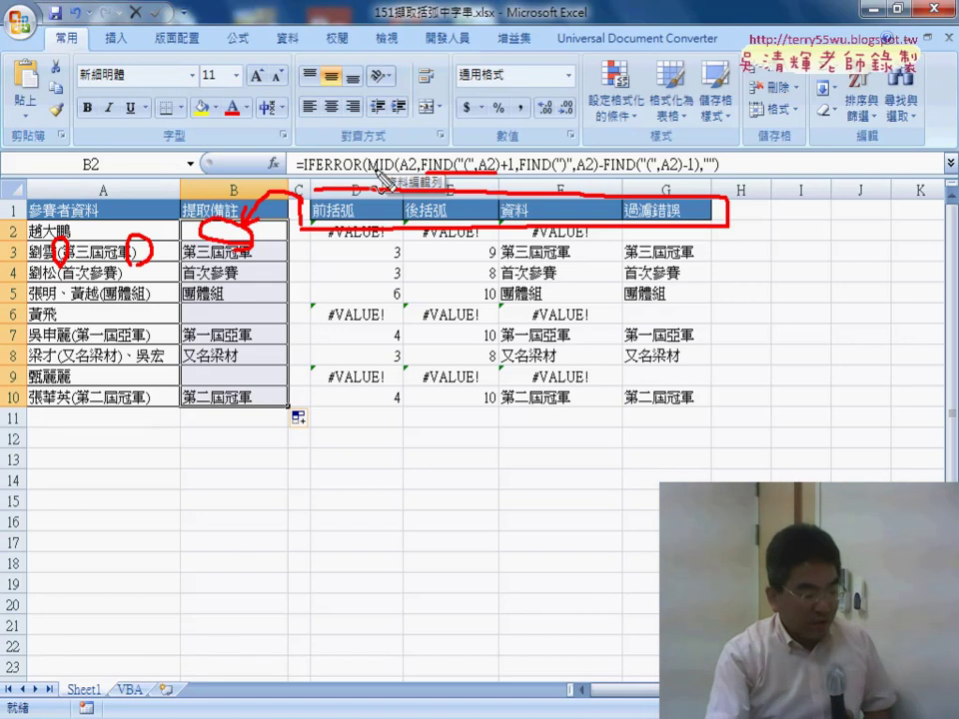
{"action": "mouse_move", "coordinate": [461, 140]}
{"action": "left_mouse_down"}
{"action": "mouse_move", "coordinate": [405, 163]}
{"action": "mouse_move", "coordinate": [605, 186]}
{"action": "left_mouse_up"}
{"action": "left_click_drag", "start_coordinate": [522, 158], "coordinate": [344, 159]}
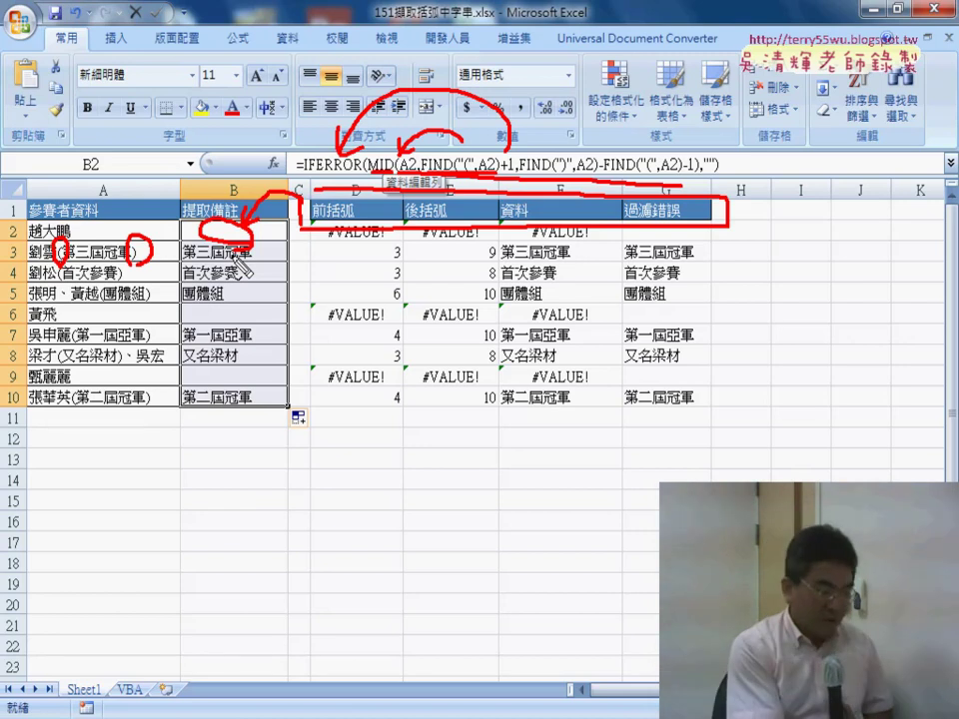
{"action": "key", "text": "Escape"}
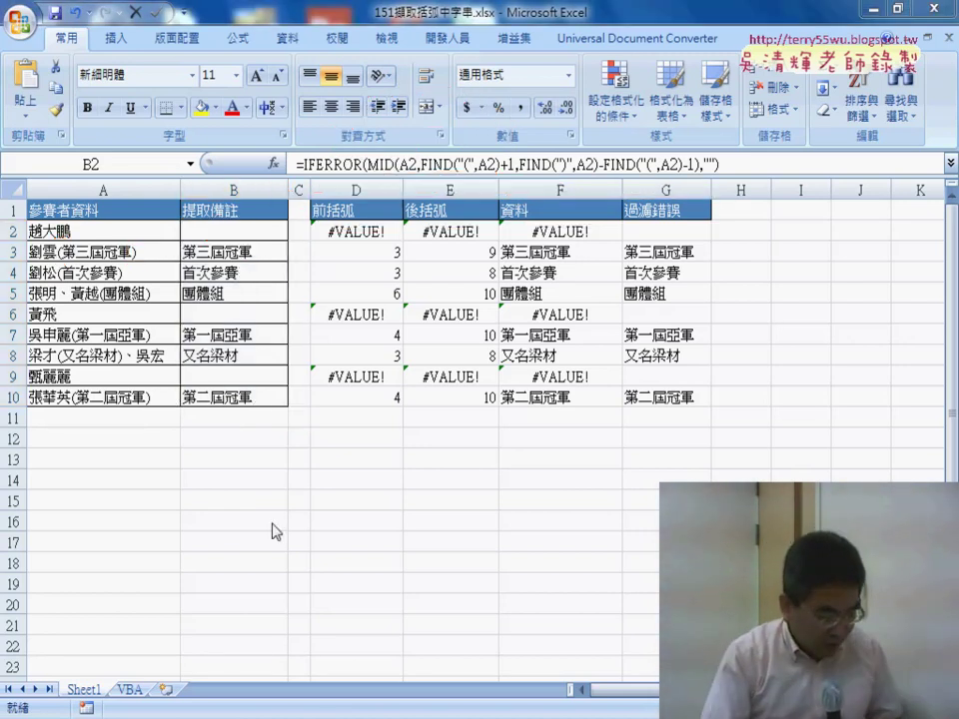
Switch to Google Drive and go into the _雲端白板畫面 folder
{"action": "mouse_move", "coordinate": [497, 714]}
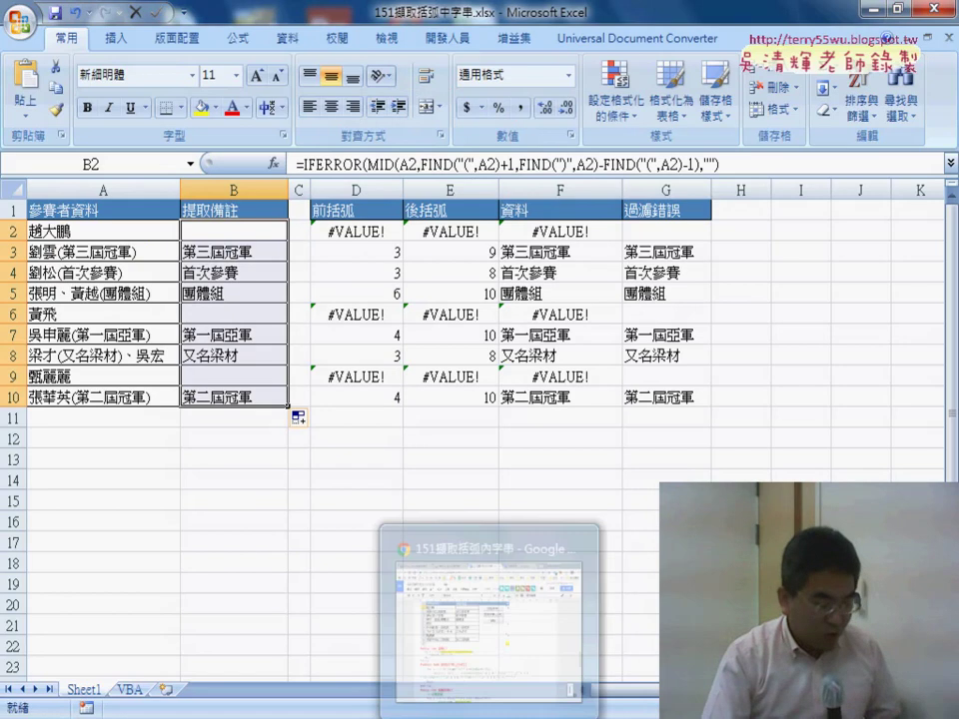
{"action": "left_click", "coordinate": [488, 664]}
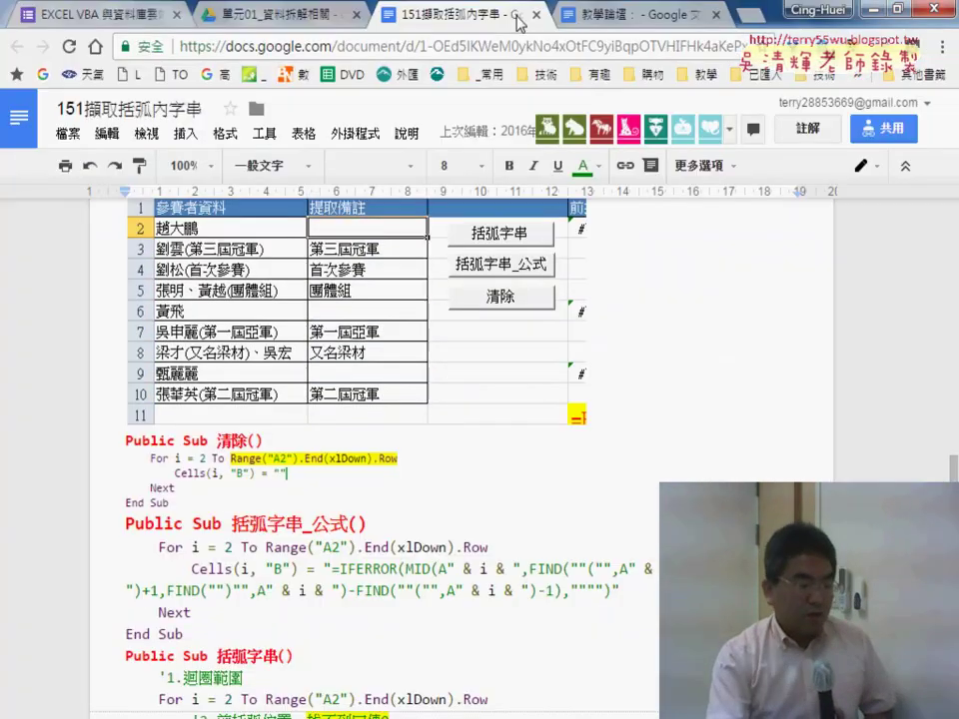
{"action": "left_click", "coordinate": [302, 10]}
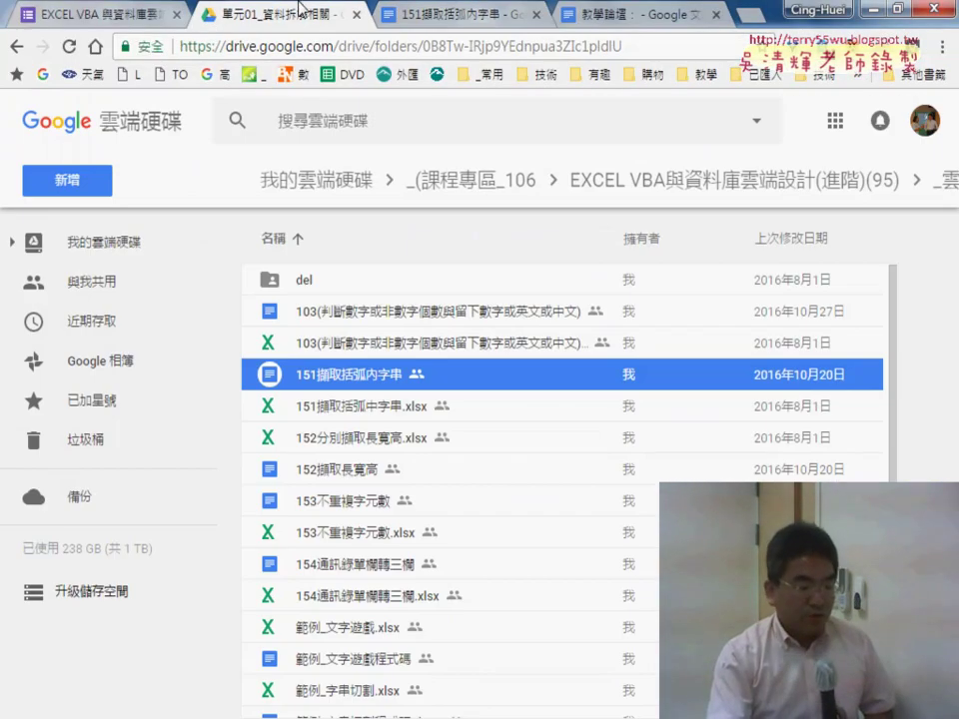
{"action": "left_click", "coordinate": [741, 188]}
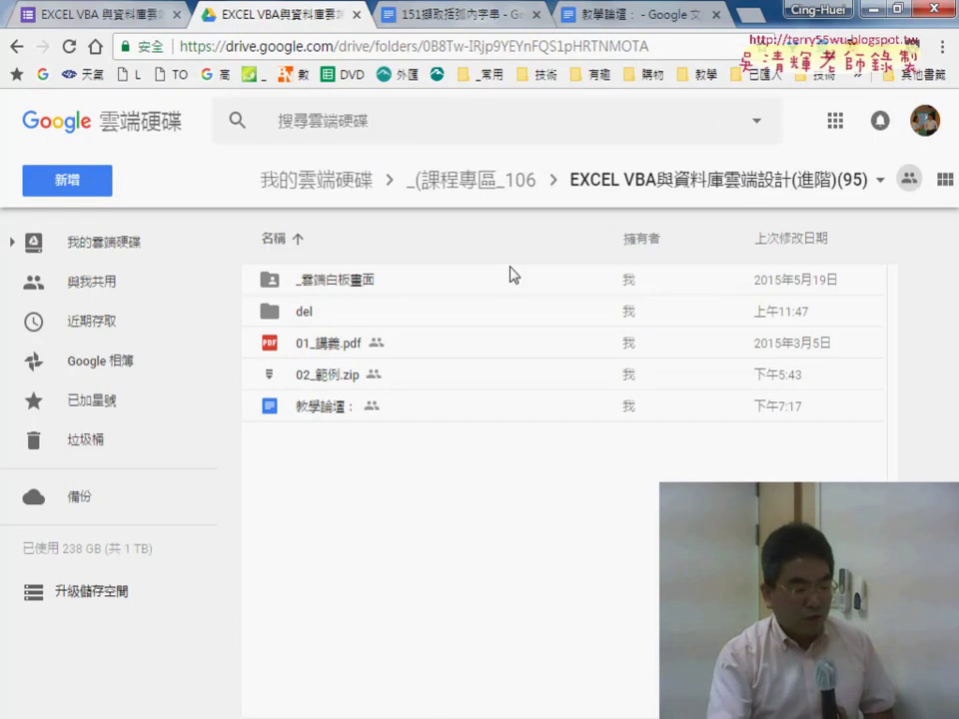
{"action": "double_click", "coordinate": [360, 281]}
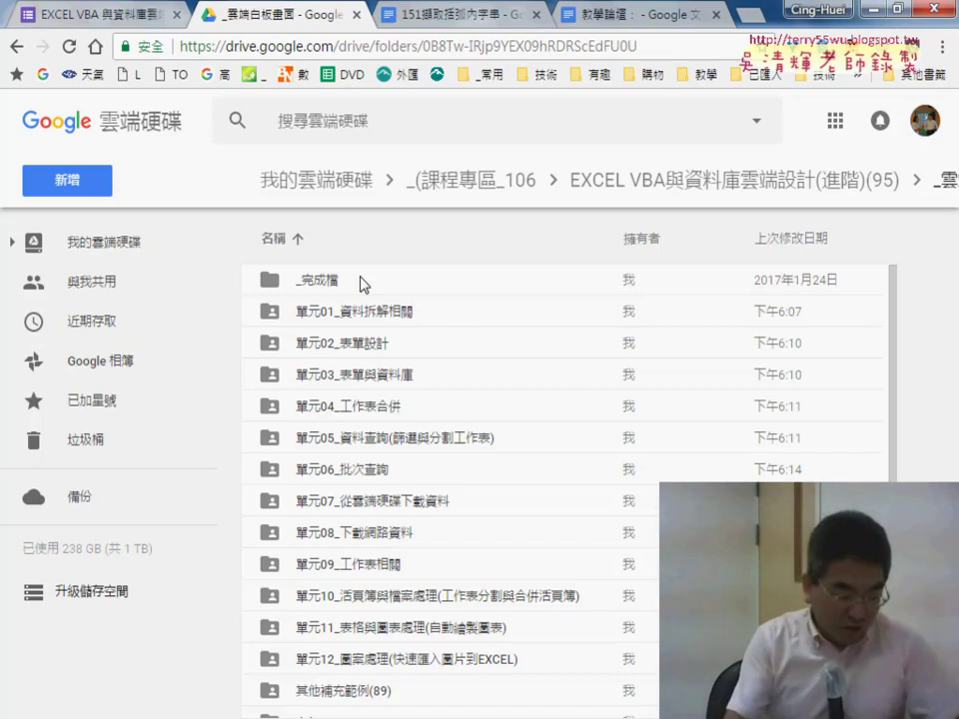
Open the 單元01_資料拆解相關 folder and the 151擷取括弧內字串 document, then return to the listing
{"action": "double_click", "coordinate": [378, 313]}
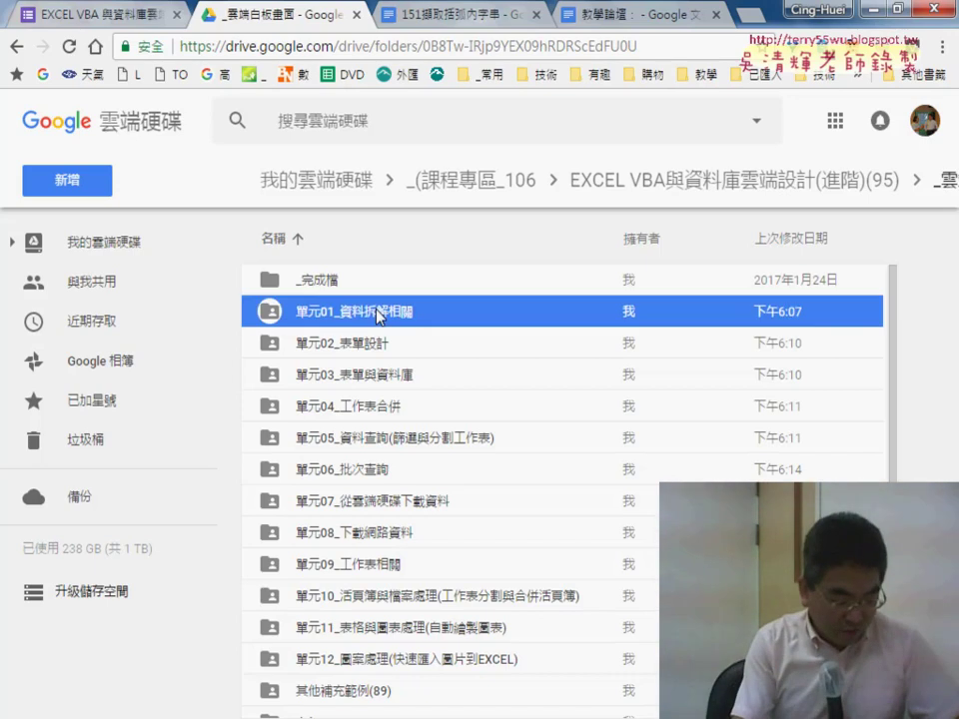
{"action": "double_click", "coordinate": [325, 385]}
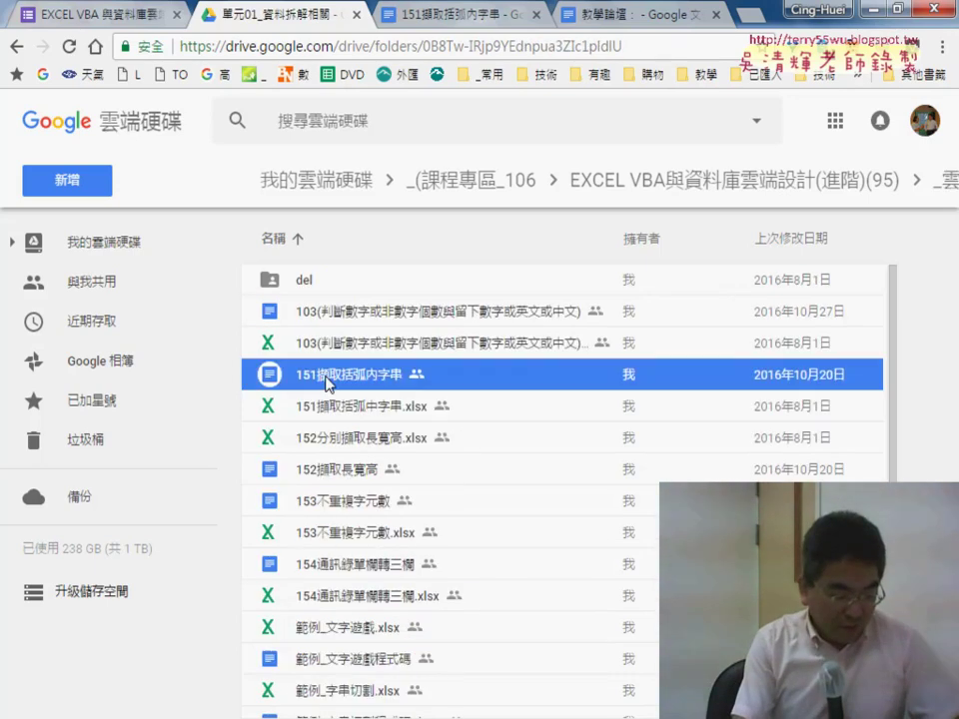
{"action": "left_click", "coordinate": [220, 15]}
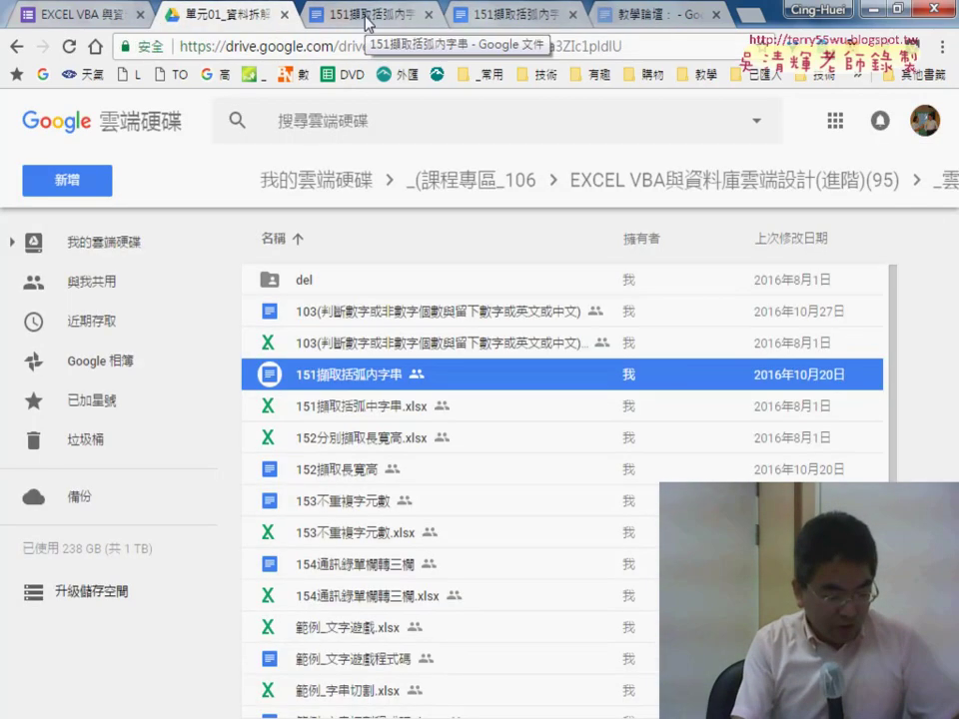
{"action": "left_click", "coordinate": [298, 409]}
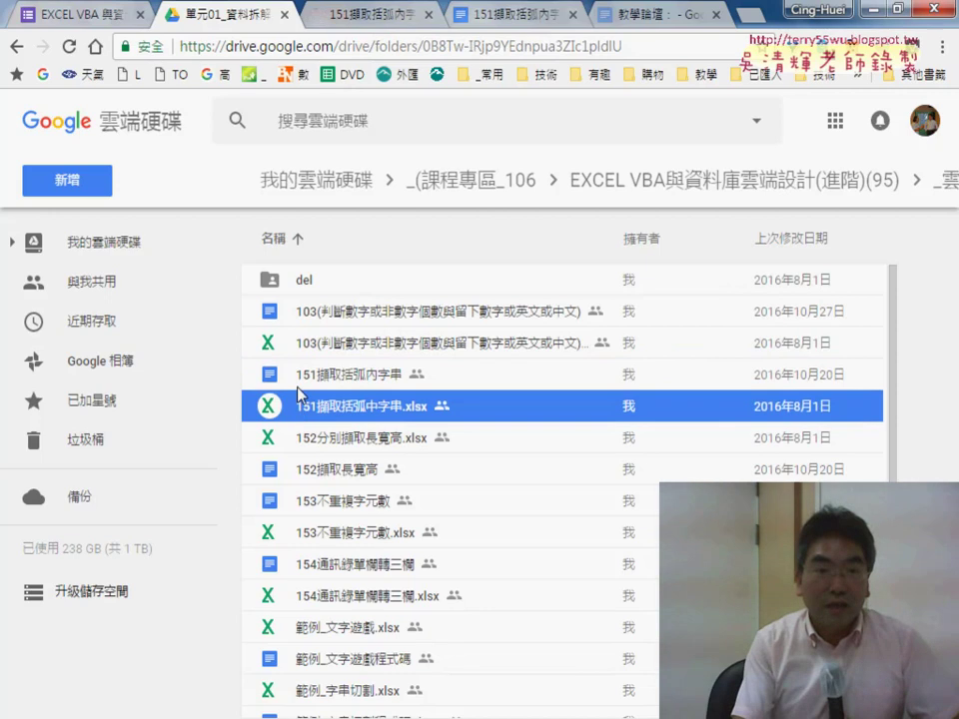
{"action": "left_click", "coordinate": [298, 389]}
{"action": "left_click", "coordinate": [299, 410]}
{"action": "left_click", "coordinate": [314, 387]}
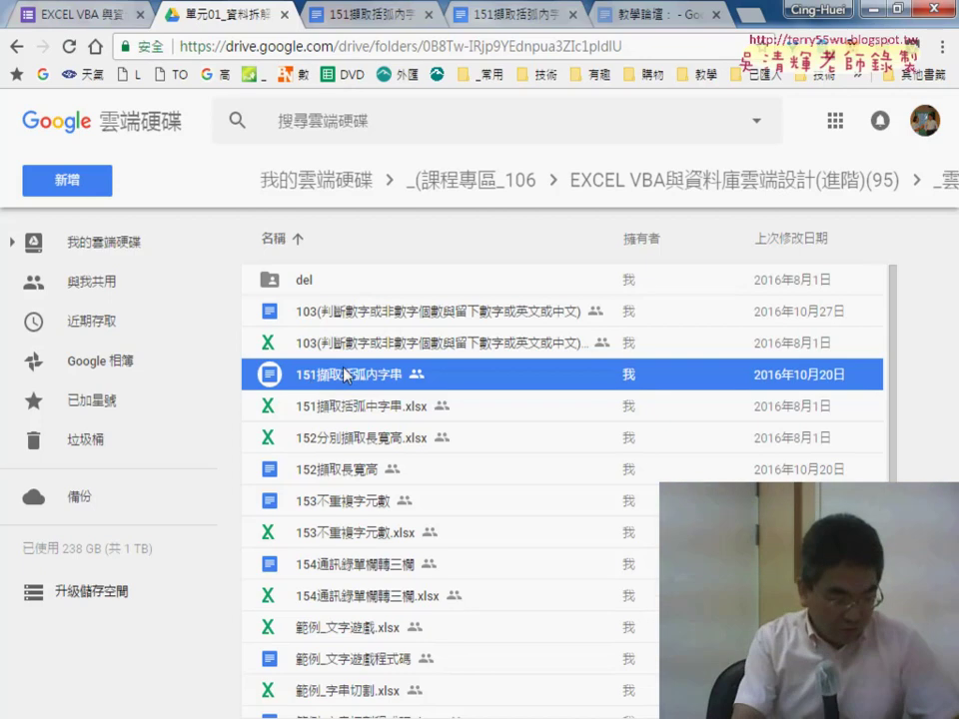
In the 151擷取括弧內字串 doc, select the MID, IFERROR(F2,"") and combined extraction formula lines
{"action": "left_click", "coordinate": [361, 18]}
{"action": "scroll", "coordinate": [467, 363], "scroll_direction": "down", "scroll_amount": 5}
{"action": "scroll", "coordinate": [593, 397], "scroll_direction": "down", "scroll_amount": 4}
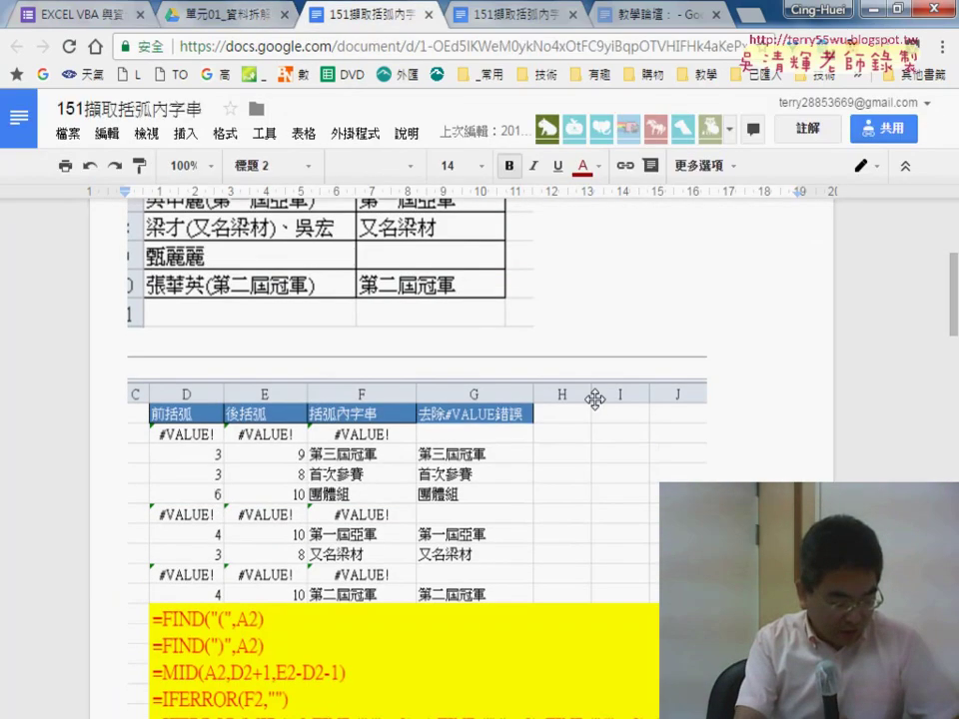
{"action": "scroll", "coordinate": [288, 482], "scroll_direction": "down", "scroll_amount": 2}
{"action": "scroll", "coordinate": [288, 481], "scroll_direction": "down", "scroll_amount": 3}
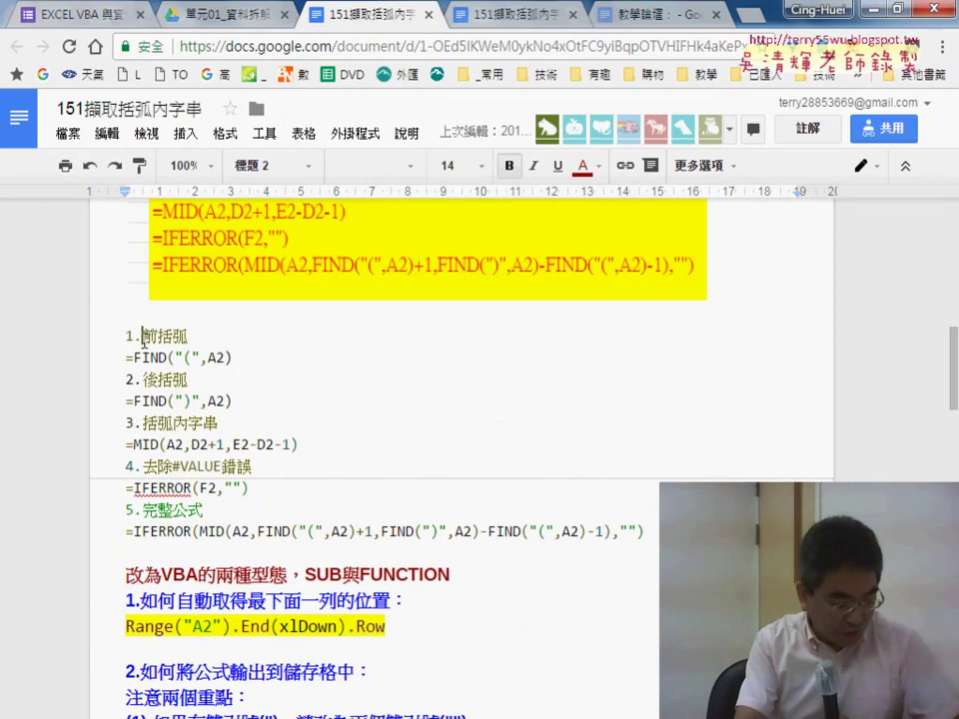
{"action": "left_click", "coordinate": [157, 380]}
{"action": "left_click_drag", "start_coordinate": [298, 445], "coordinate": [127, 444]}
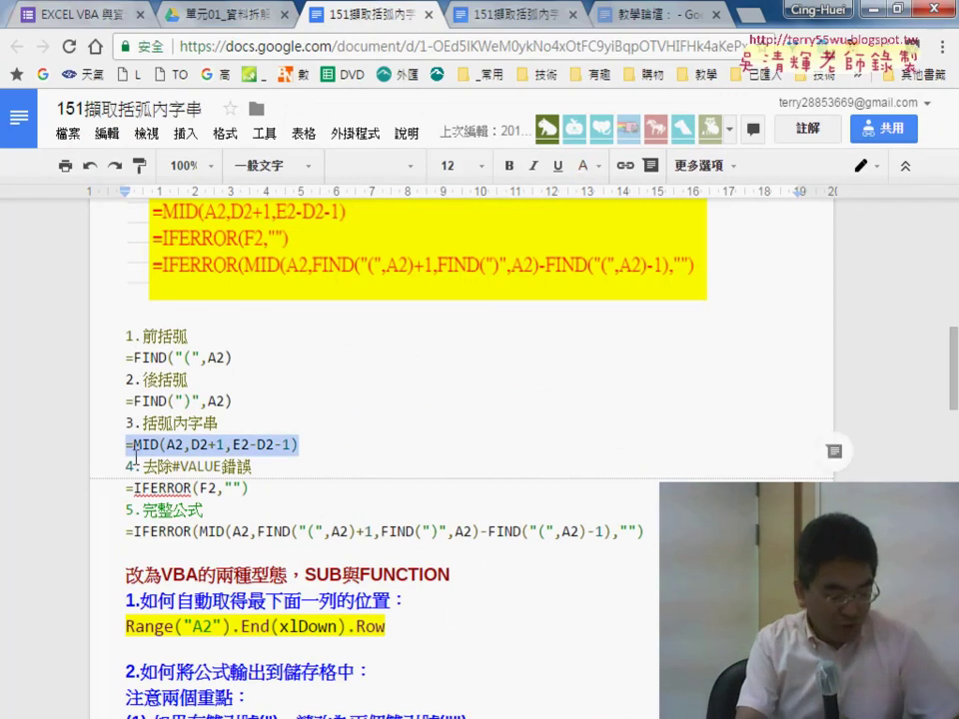
{"action": "left_click_drag", "start_coordinate": [248, 489], "coordinate": [132, 486]}
{"action": "left_click_drag", "start_coordinate": [644, 531], "coordinate": [117, 533]}
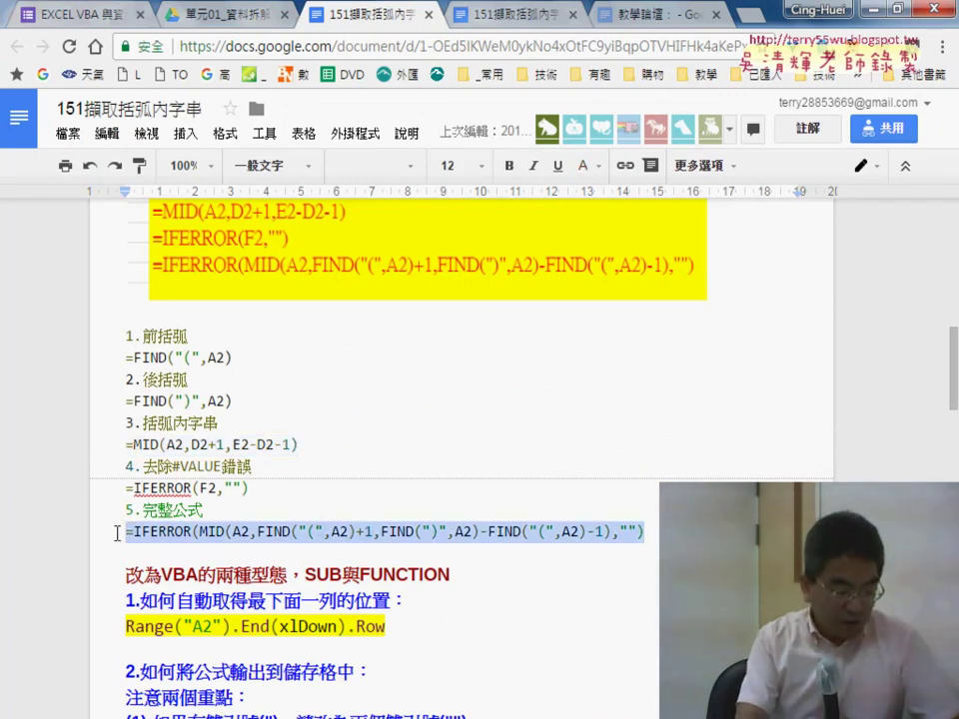
Scroll down to the VBA procedures and select the code from the 清除 procedure onward
{"action": "scroll", "coordinate": [307, 399], "scroll_direction": "down", "scroll_amount": 3}
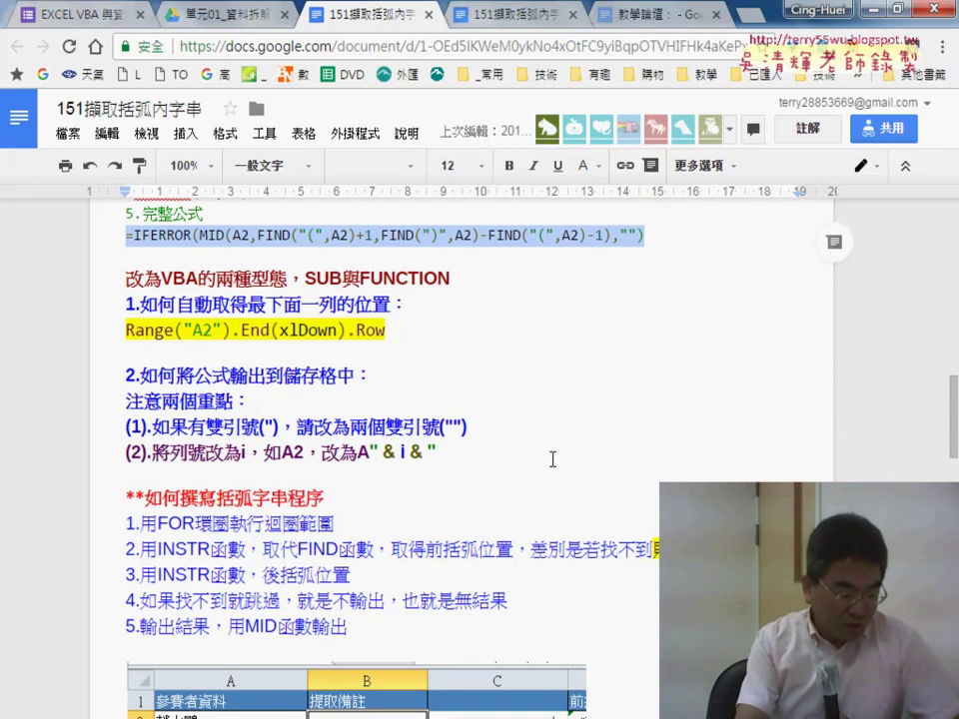
{"action": "scroll", "coordinate": [552, 459], "scroll_direction": "down", "scroll_amount": 3}
{"action": "scroll", "coordinate": [510, 355], "scroll_direction": "down", "scroll_amount": 1}
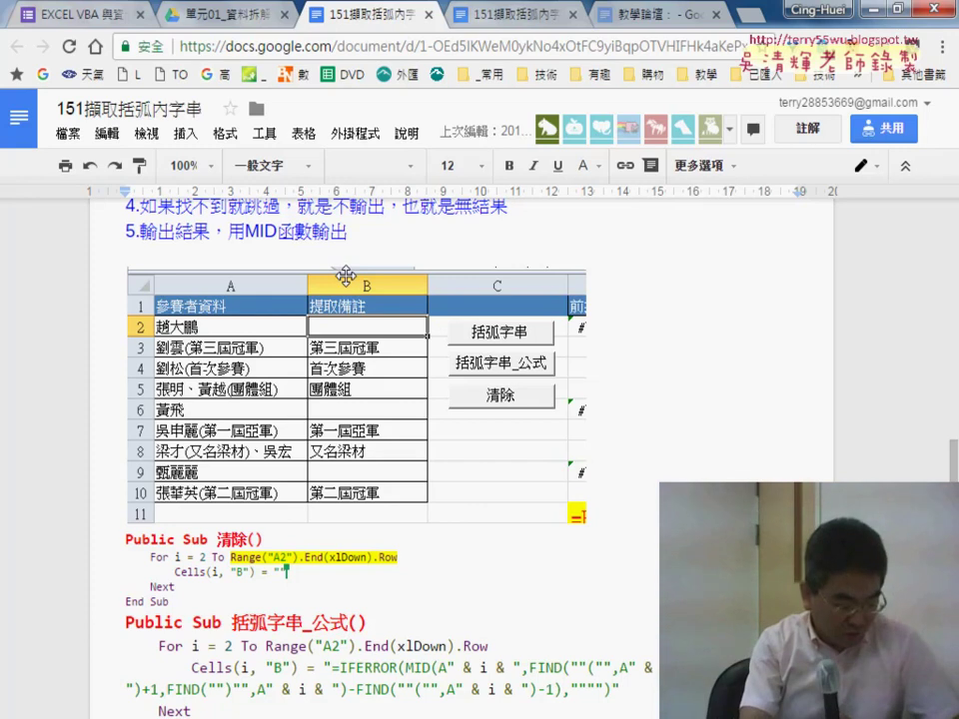
{"action": "scroll", "coordinate": [383, 397], "scroll_direction": "down", "scroll_amount": 2}
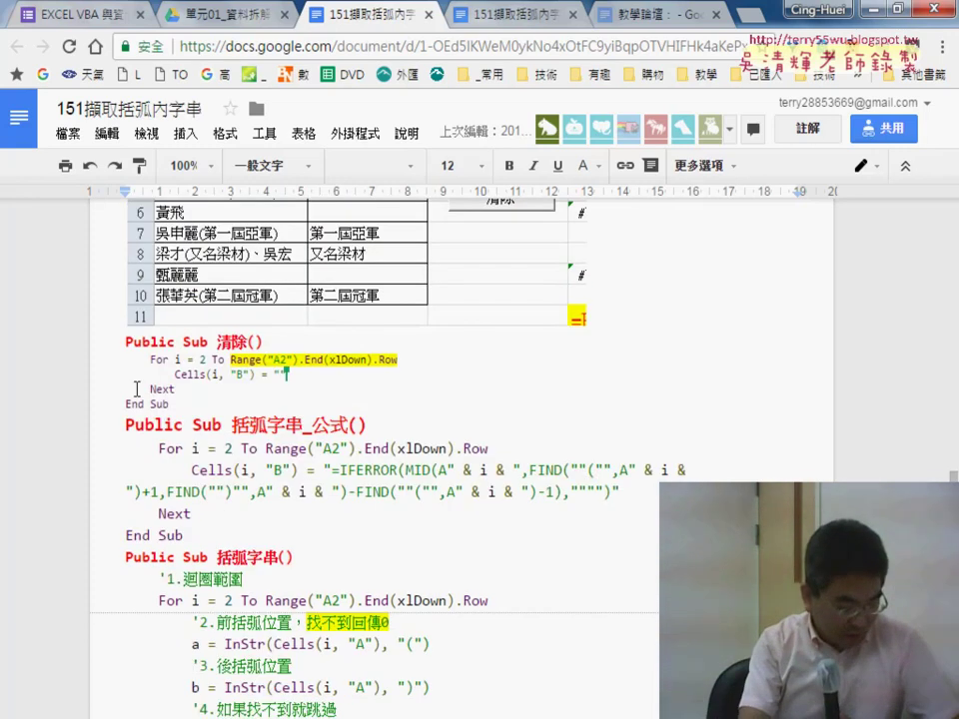
{"action": "left_click", "coordinate": [126, 341]}
{"action": "scroll", "coordinate": [389, 530], "scroll_direction": "down", "scroll_amount": 2}
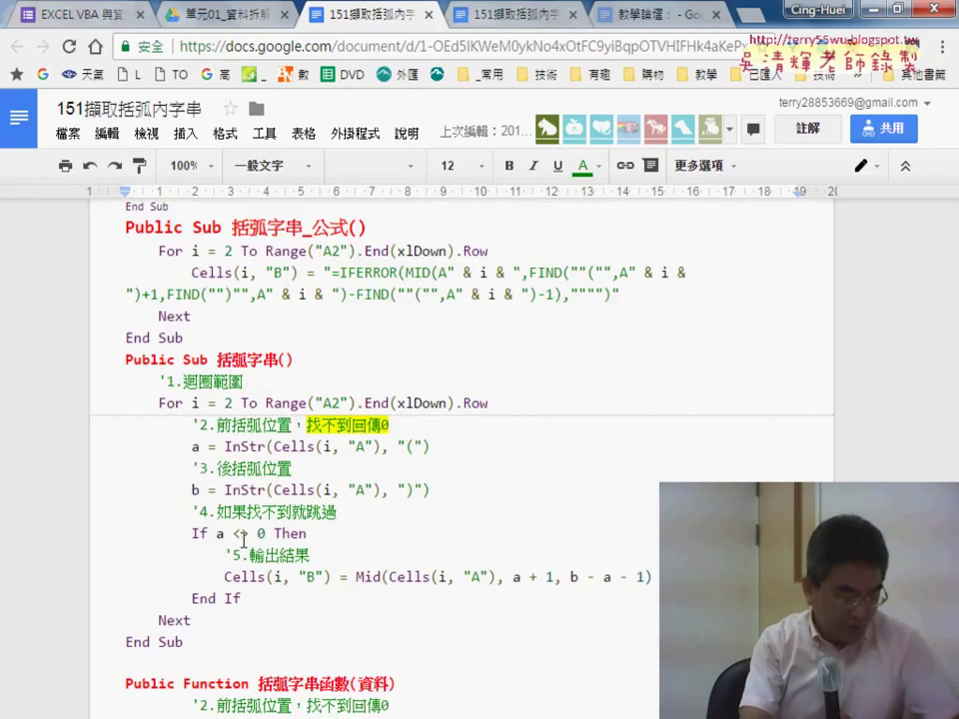
{"action": "scroll", "coordinate": [389, 529], "scroll_direction": "down", "scroll_amount": 3}
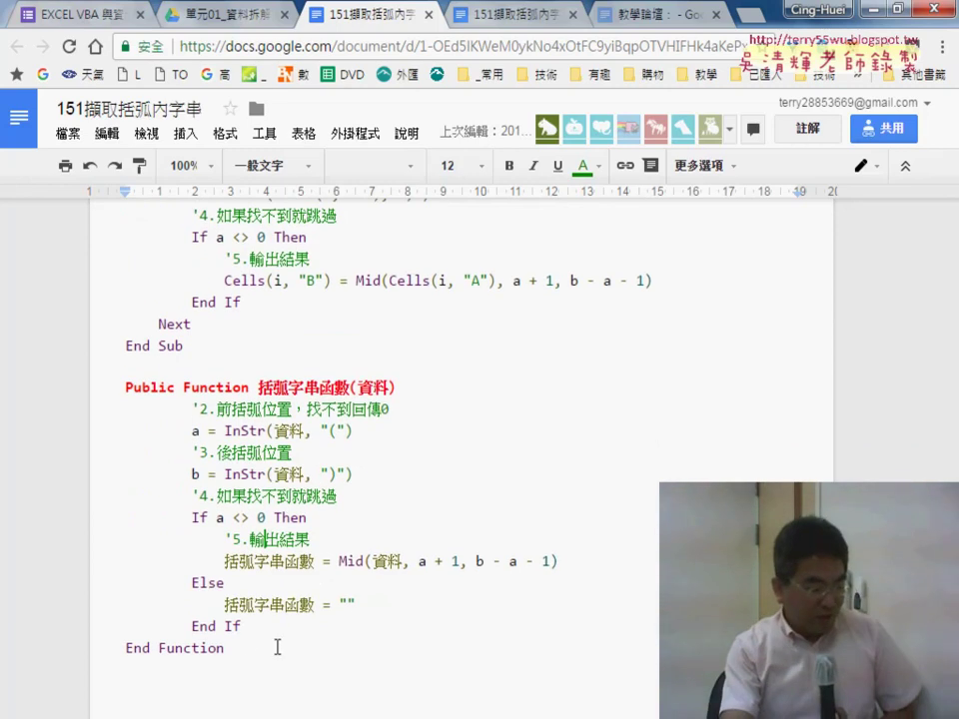
{"action": "left_click_drag", "start_coordinate": [277, 647], "coordinate": [87, 222]}
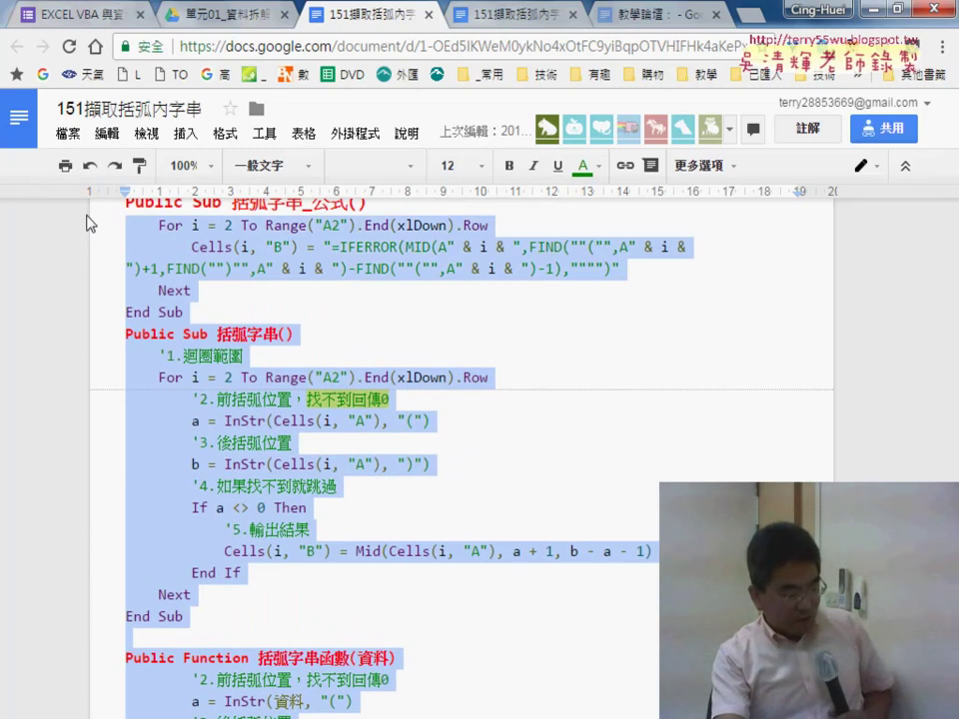
{"action": "mouse_move", "coordinate": [87, 221]}
{"action": "left_mouse_down"}
{"action": "mouse_move", "coordinate": [121, 619]}
{"action": "mouse_move", "coordinate": [116, 664]}
{"action": "left_mouse_up"}
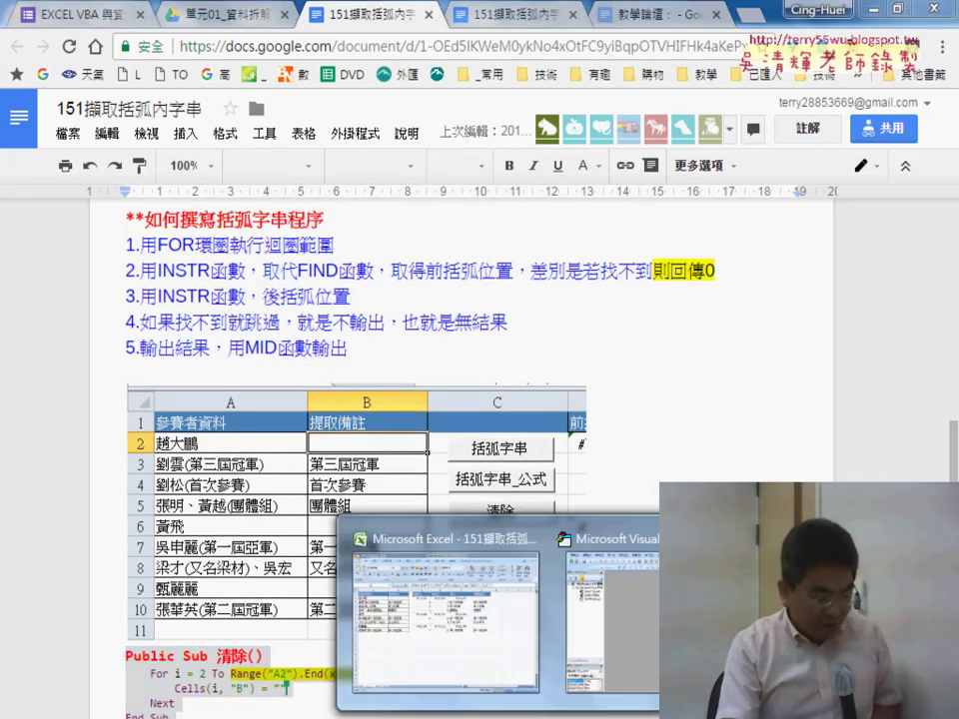
Back in Excel, open the Visual Basic editor from the Developer tab
{"action": "left_click", "coordinate": [444, 584]}
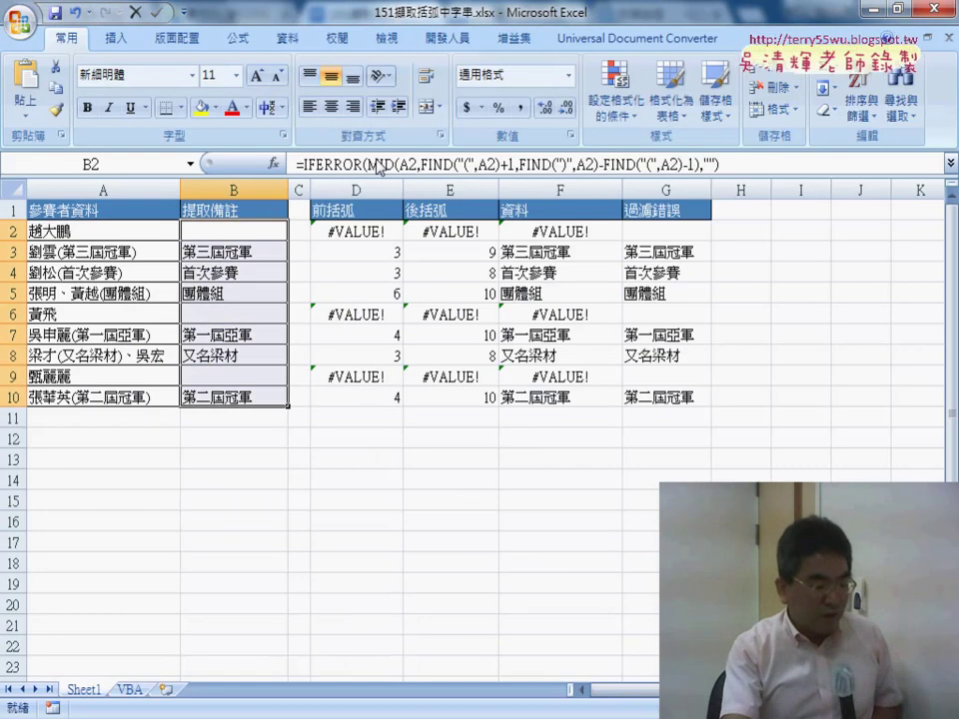
{"action": "left_click", "coordinate": [463, 42]}
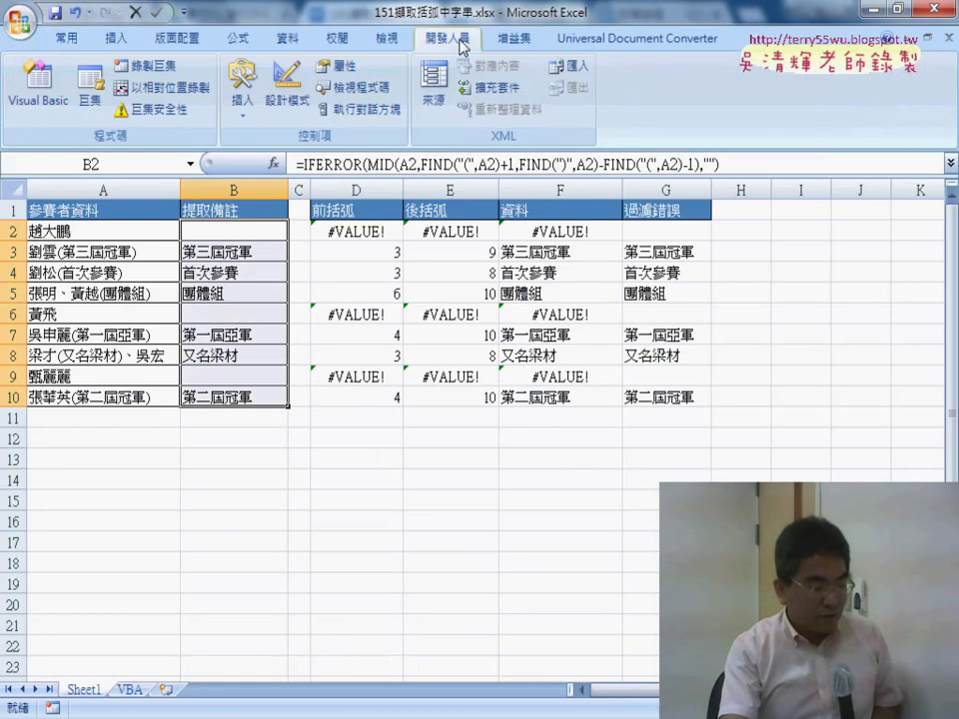
{"action": "left_click", "coordinate": [40, 90]}
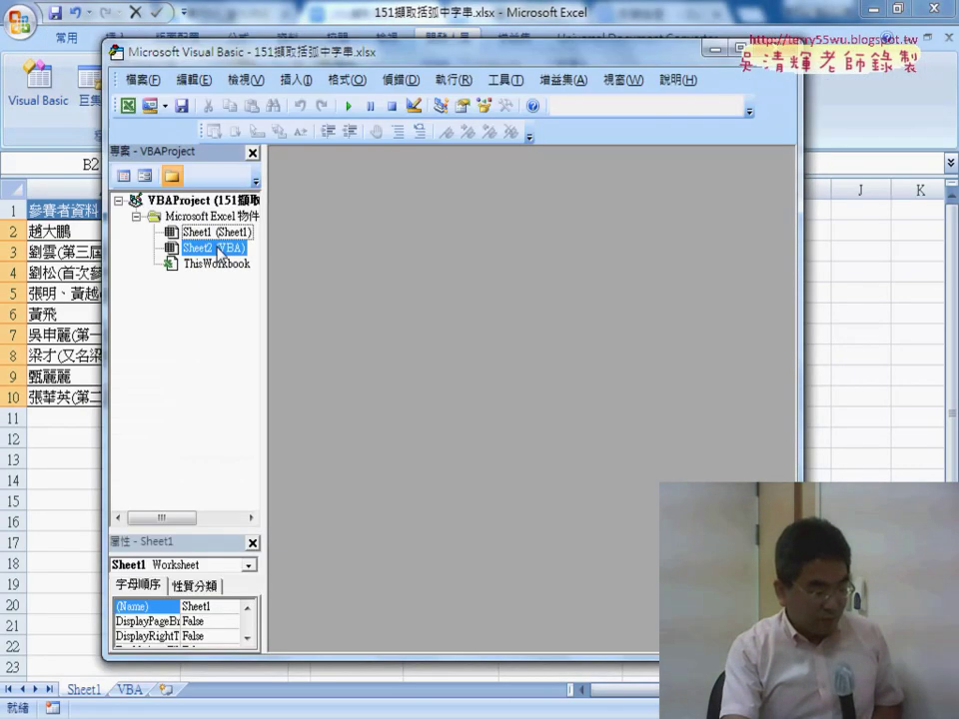
{"action": "right_click", "coordinate": [222, 250]}
{"action": "mouse_move", "coordinate": [279, 330]}
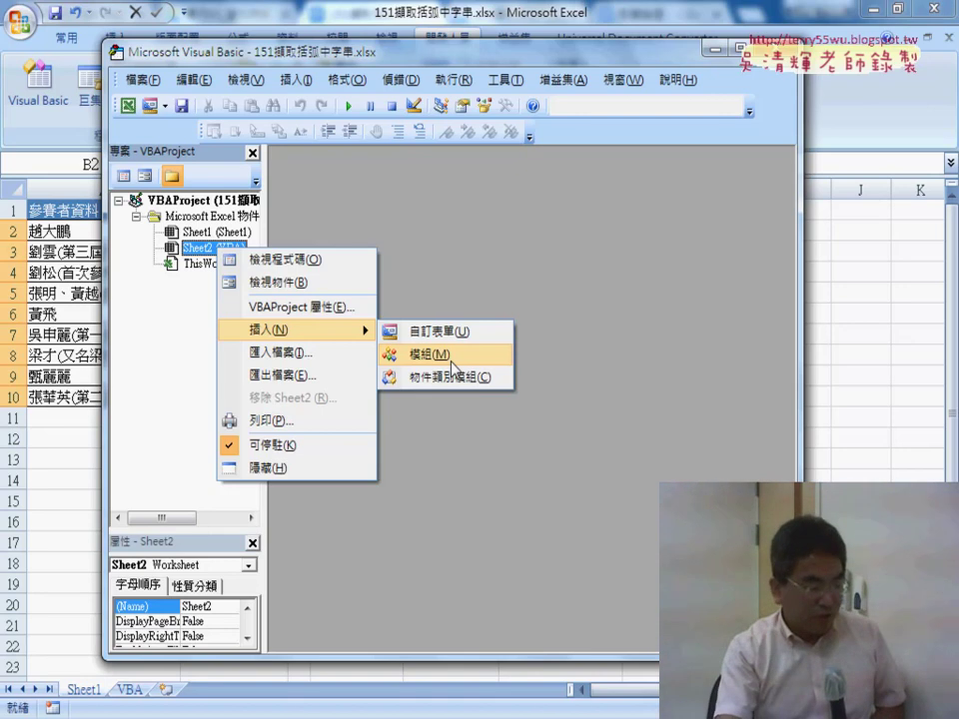
In Excel Options, toggle the show-Developer-tab setting and leave it enabled
{"action": "left_click", "coordinate": [593, 40]}
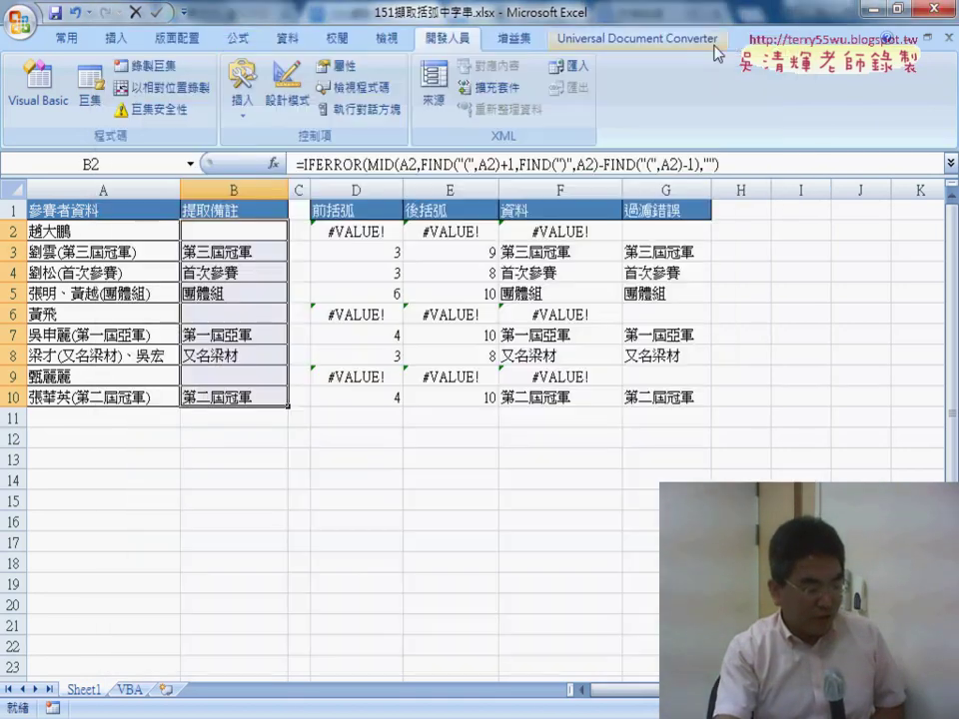
{"action": "left_click", "coordinate": [186, 14]}
{"action": "left_click", "coordinate": [269, 324]}
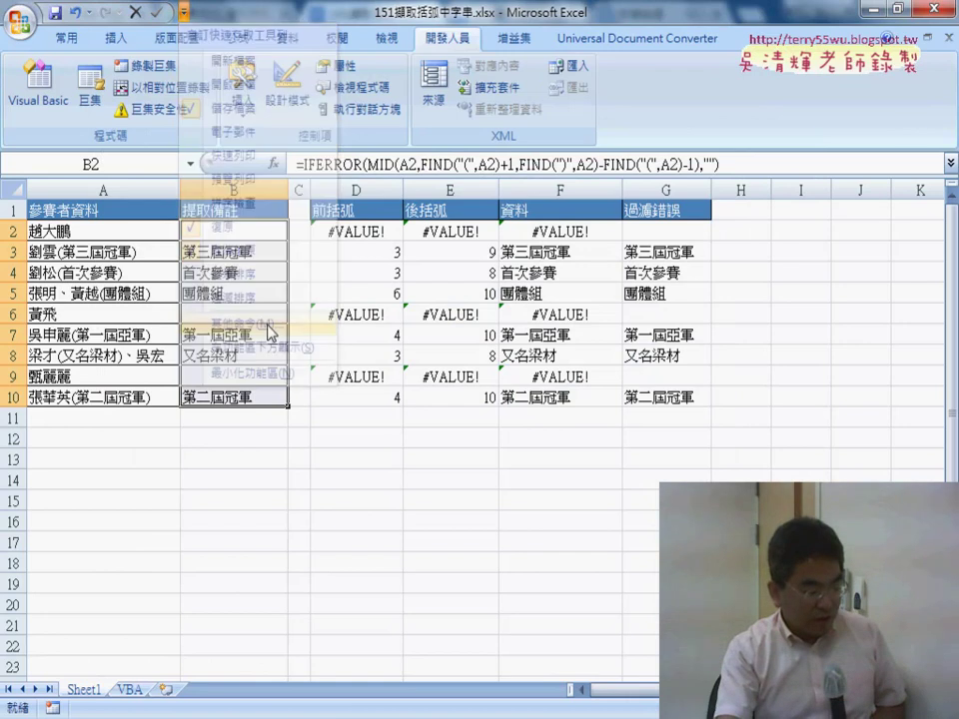
{"action": "left_click", "coordinate": [218, 91]}
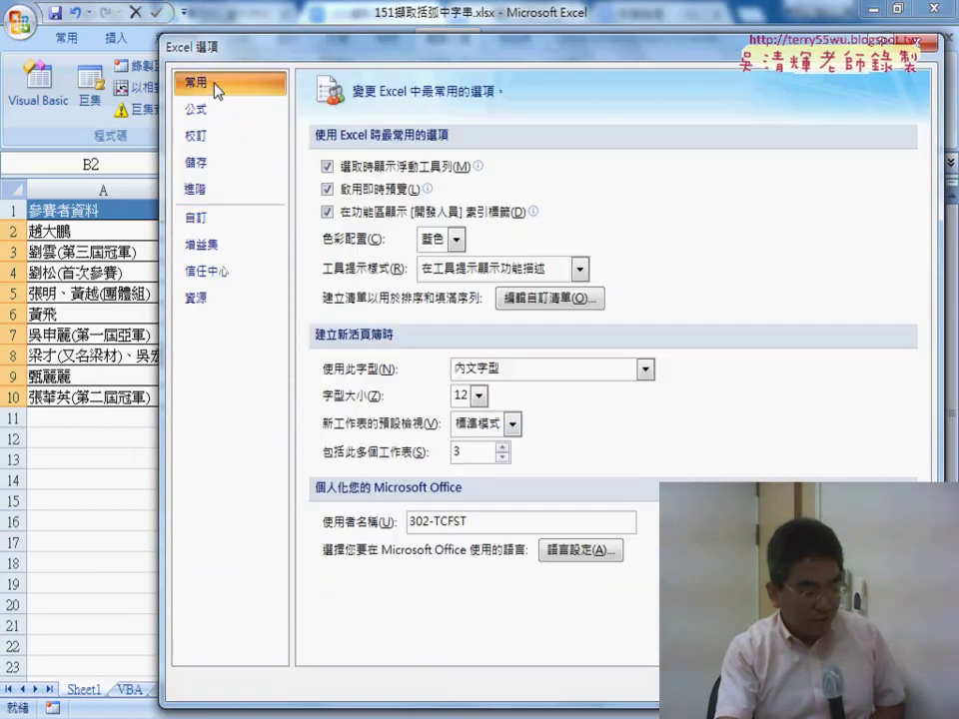
{"action": "left_click", "coordinate": [374, 220]}
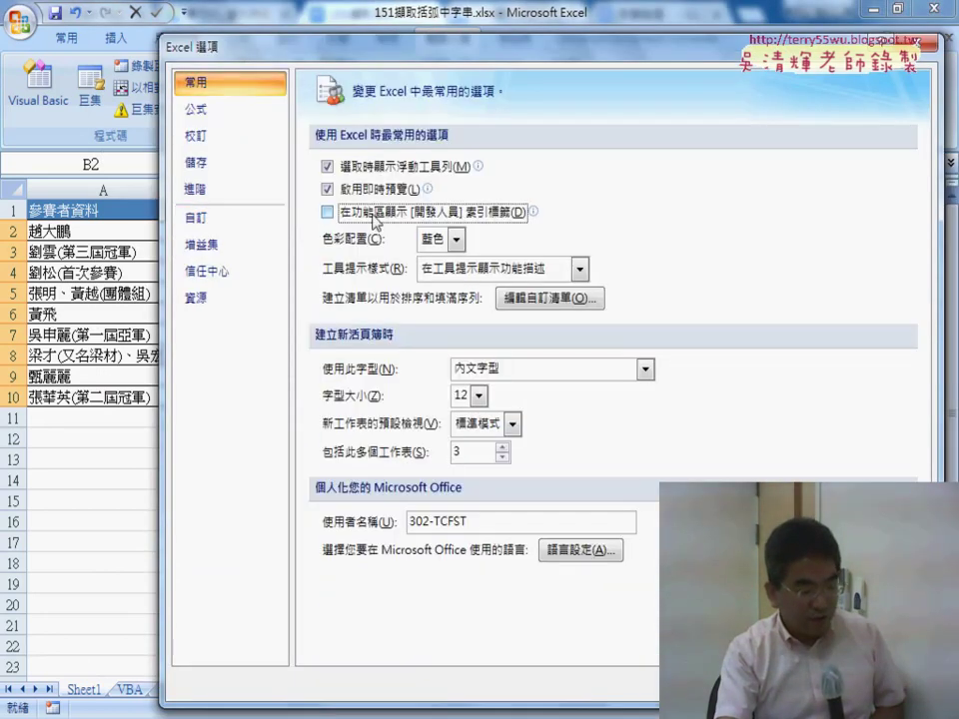
{"action": "left_click", "coordinate": [327, 213]}
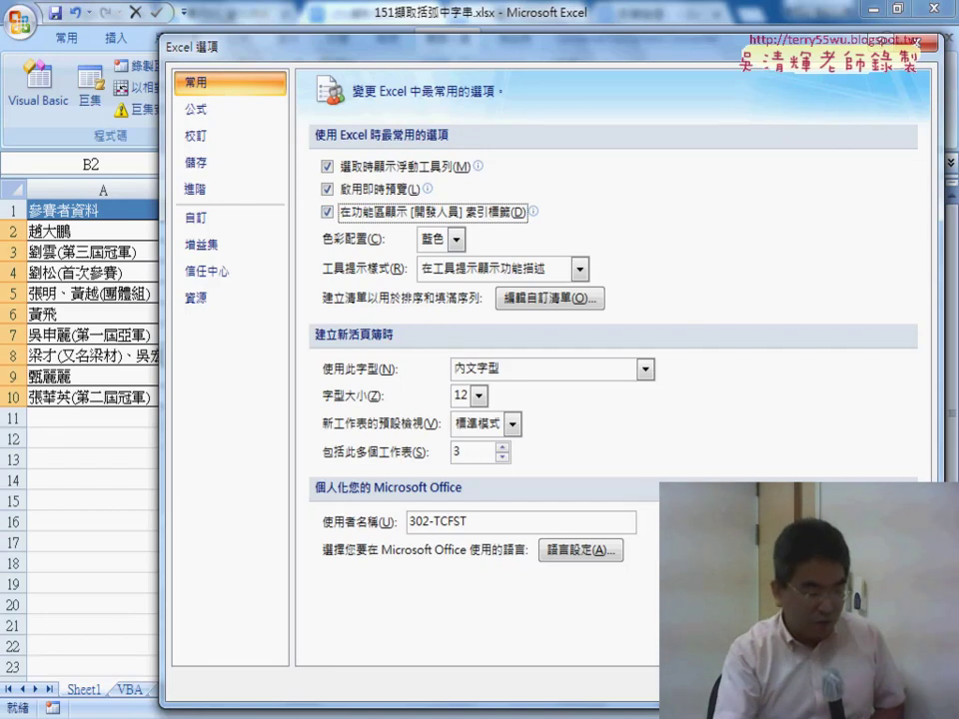
{"action": "key", "text": "Return"}
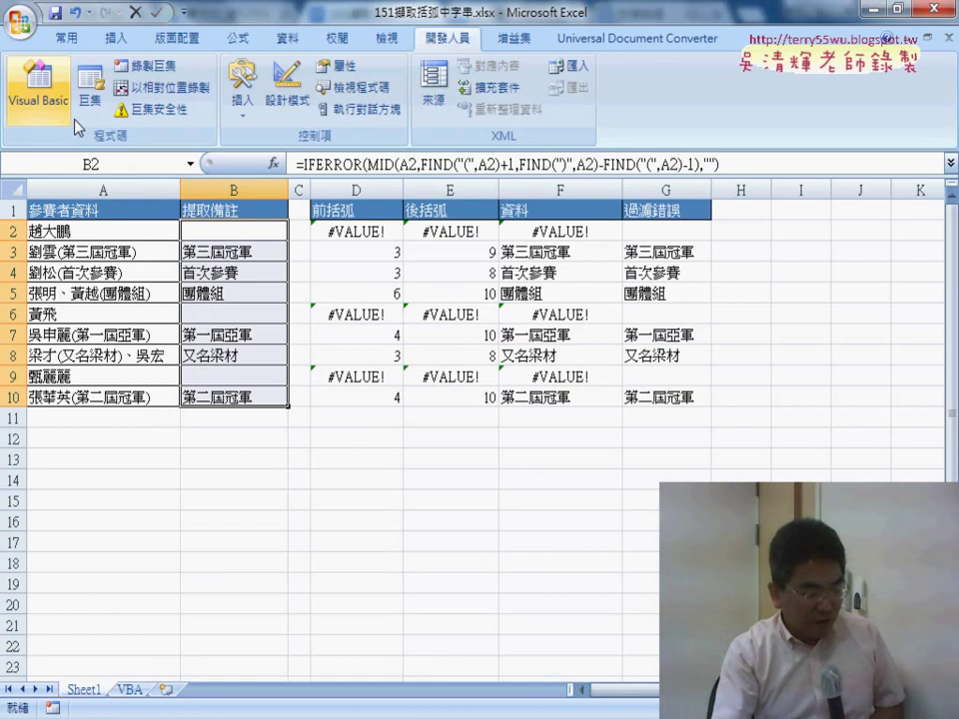
Insert Module1 for the VBA sheet and paste the 清除, 括弧字串 and 括弧字串函數 code
{"action": "left_click", "coordinate": [37, 88]}
{"action": "left_click", "coordinate": [215, 249]}
{"action": "right_click", "coordinate": [216, 252]}
{"action": "mouse_move", "coordinate": [330, 338]}
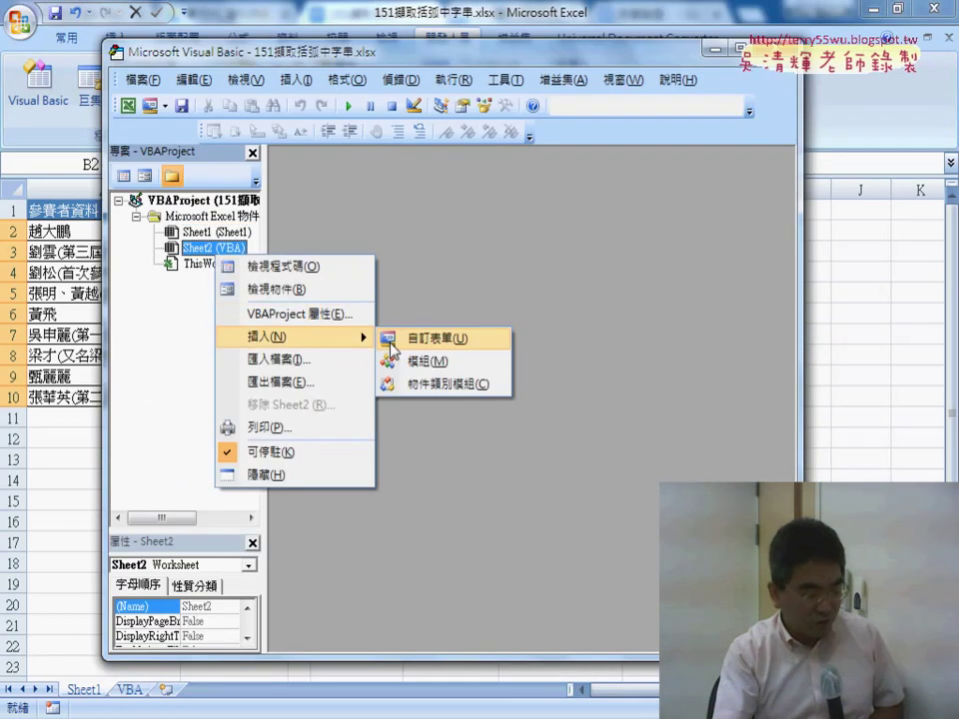
{"action": "left_click", "coordinate": [455, 363]}
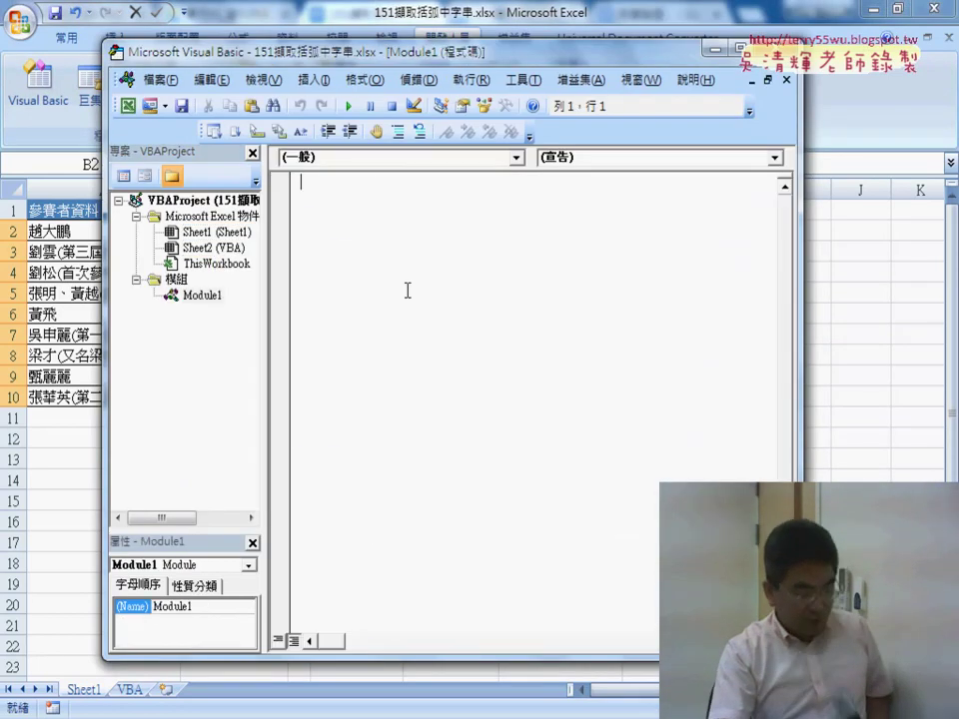
{"action": "key", "text": "ctrl+v"}
{"action": "scroll", "coordinate": [496, 380], "scroll_direction": "up", "scroll_amount": 3}
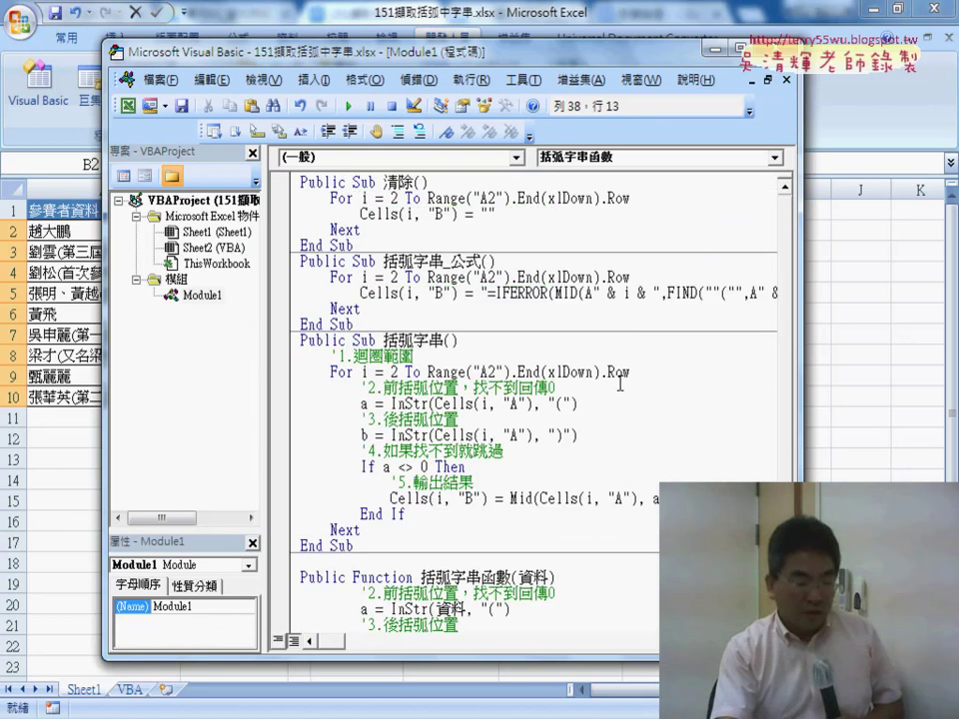
{"action": "left_click", "coordinate": [881, 323]}
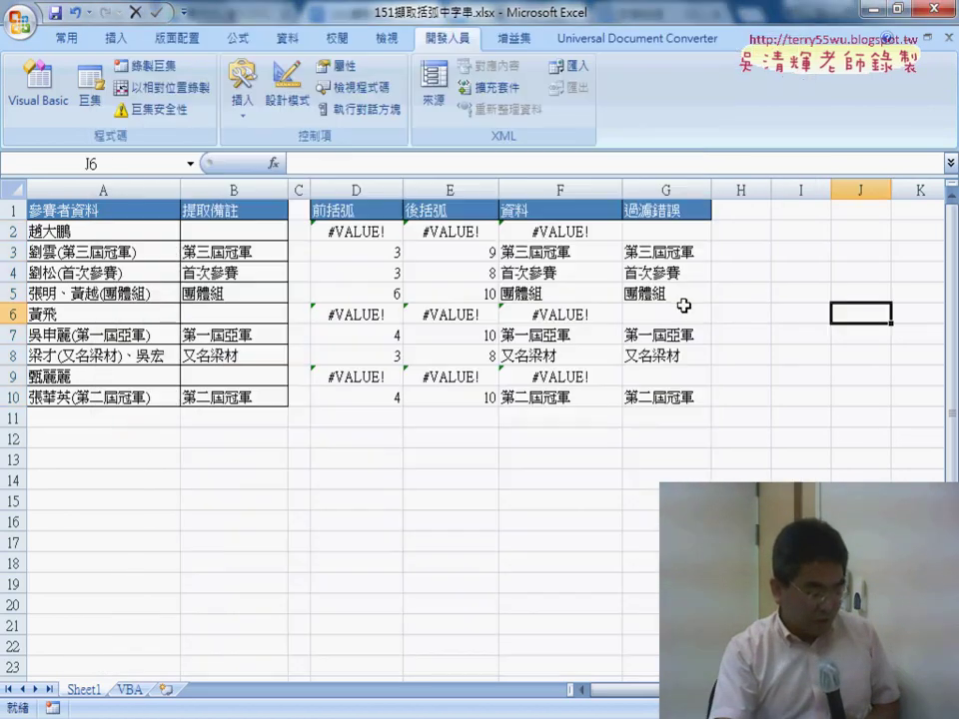
On the VBA sheet, draw a Form button across D–E running 括弧字串, labelled 括弧字串, and run it
{"action": "left_click", "coordinate": [132, 690]}
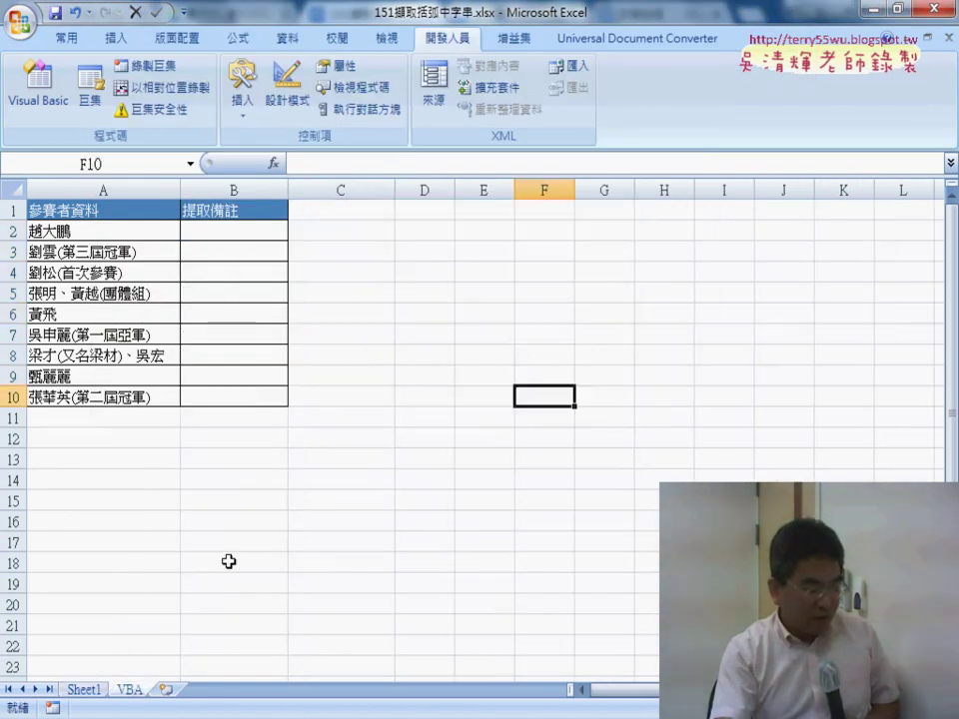
{"action": "left_click", "coordinate": [242, 100]}
{"action": "left_click", "coordinate": [234, 161]}
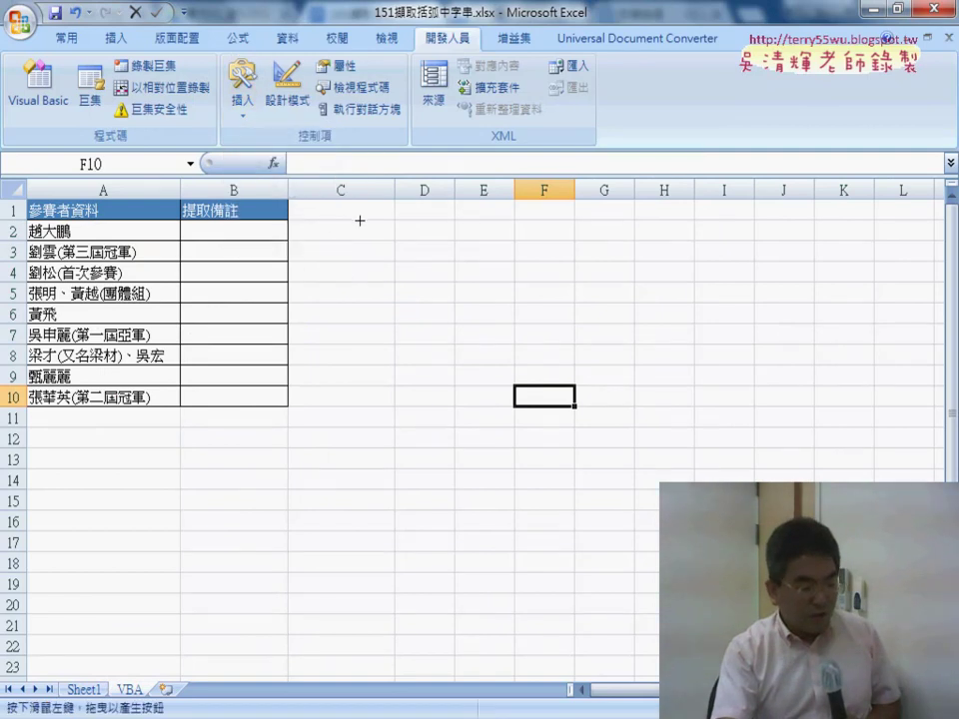
{"action": "left_click_drag", "start_coordinate": [365, 214], "coordinate": [508, 247]}
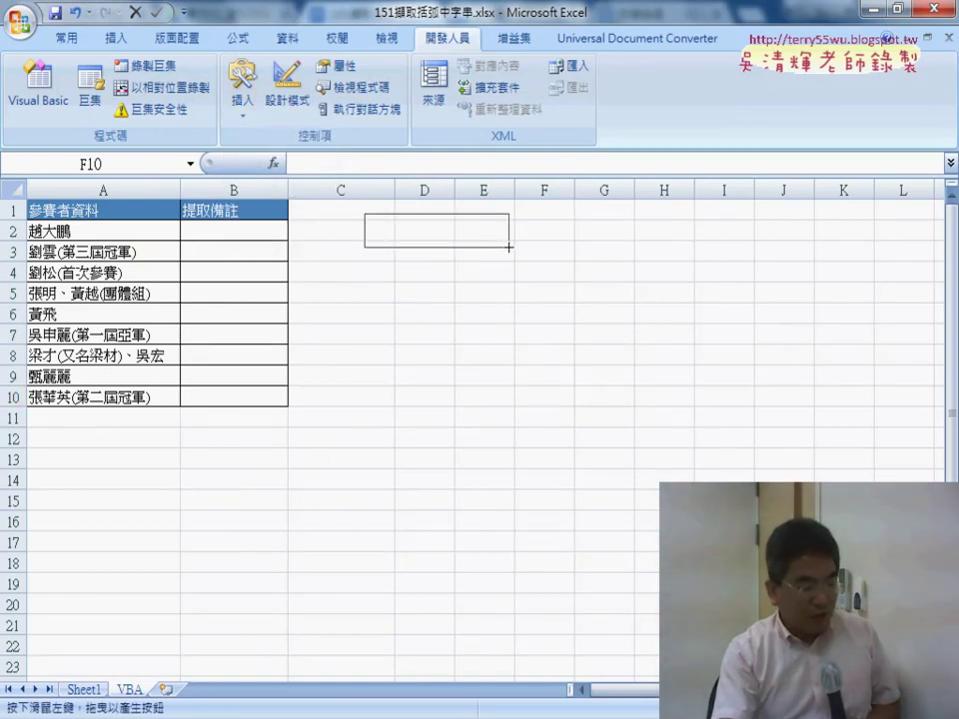
{"action": "left_click_drag", "start_coordinate": [508, 247], "coordinate": [509, 248]}
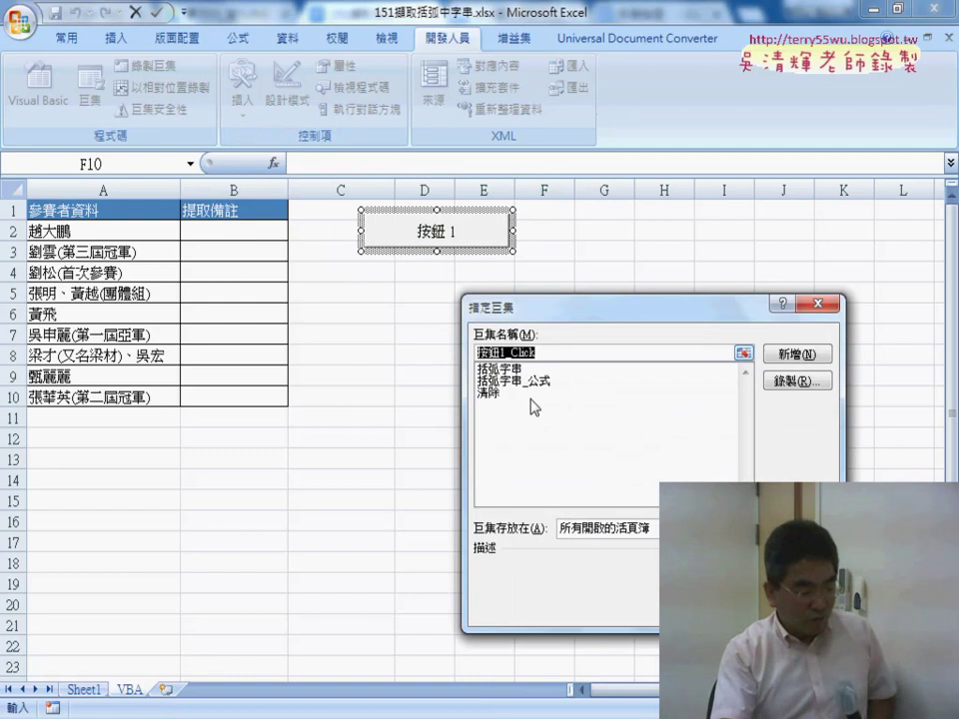
{"action": "left_click", "coordinate": [520, 368]}
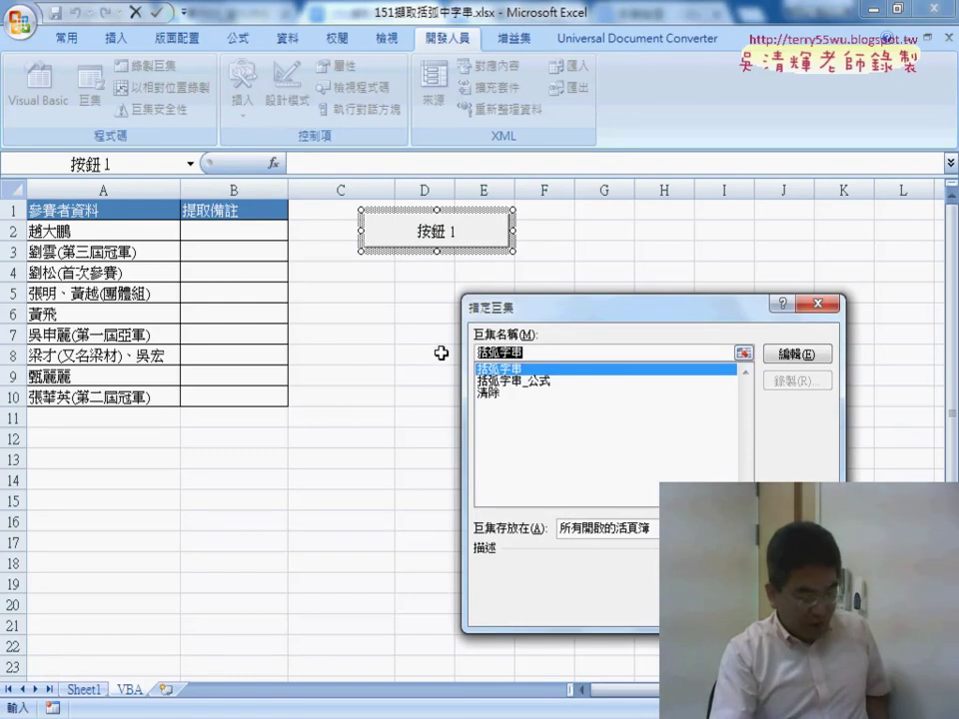
{"action": "key", "text": "Return"}
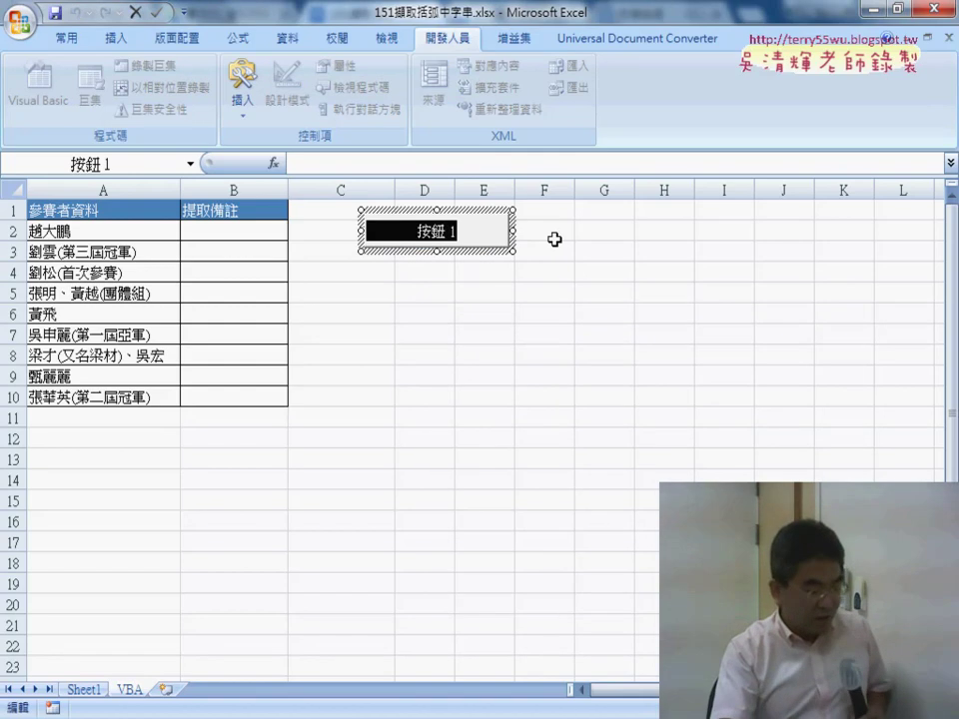
{"action": "type", "text": "括弧字串"}
{"action": "left_click", "coordinate": [577, 289]}
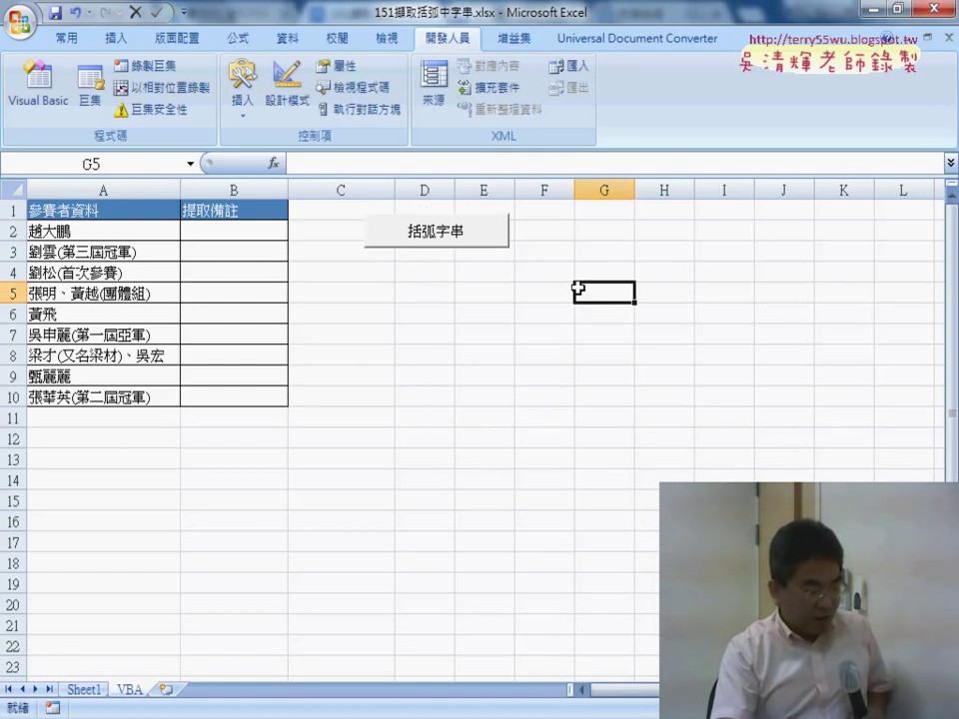
{"action": "left_click", "coordinate": [436, 235]}
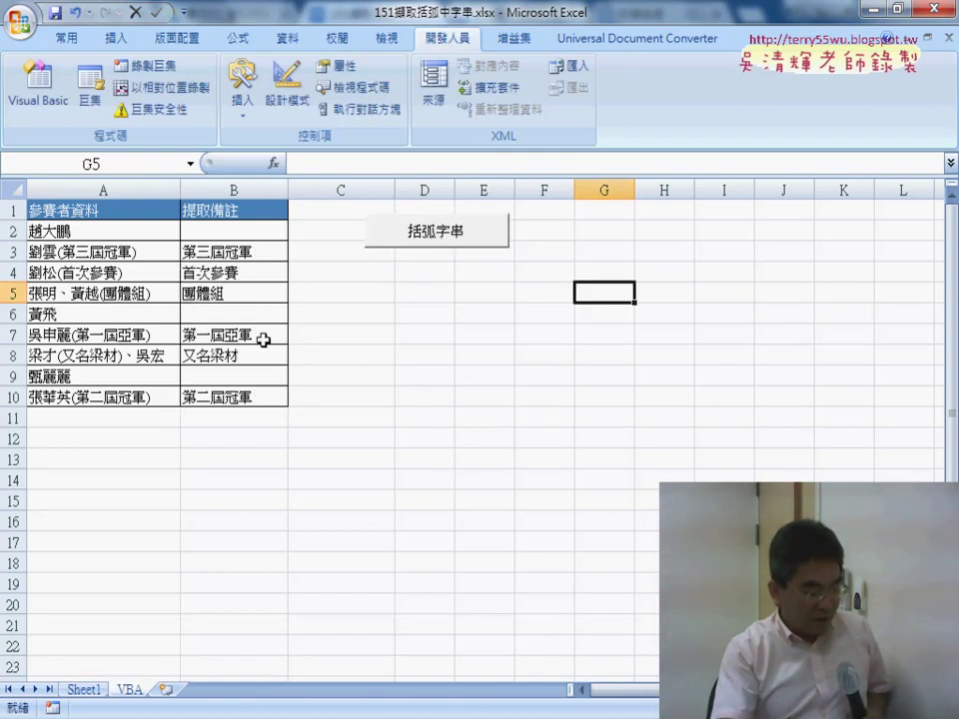
Copy the button below the original, assign it the 清除 macro and relabel it 清除
{"action": "right_click", "coordinate": [444, 238]}
{"action": "left_click", "coordinate": [384, 270]}
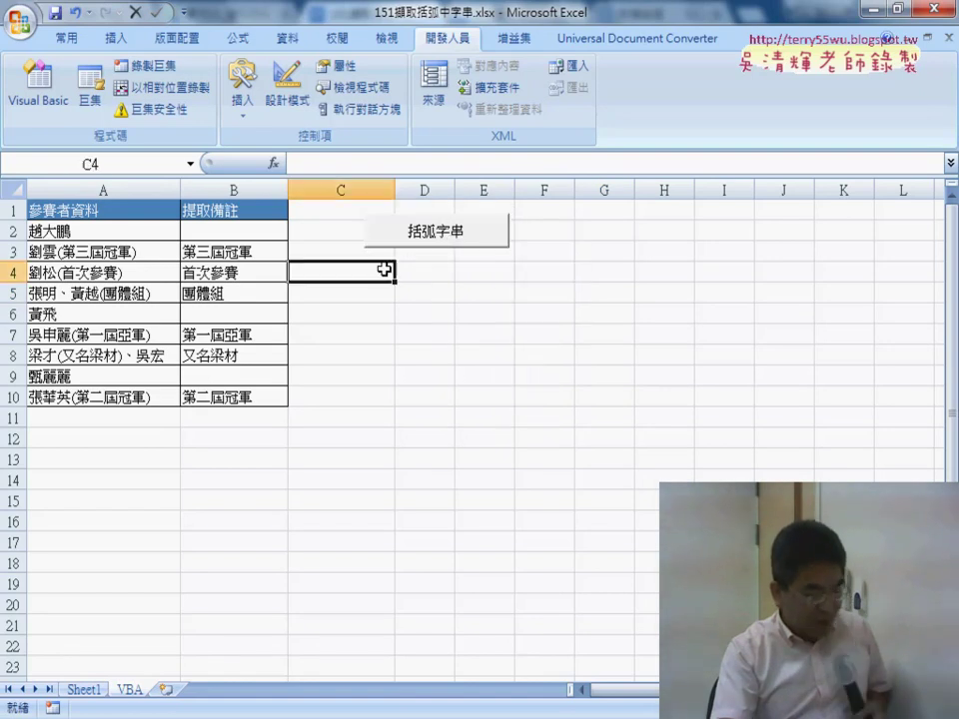
{"action": "key", "text": "ctrl+v"}
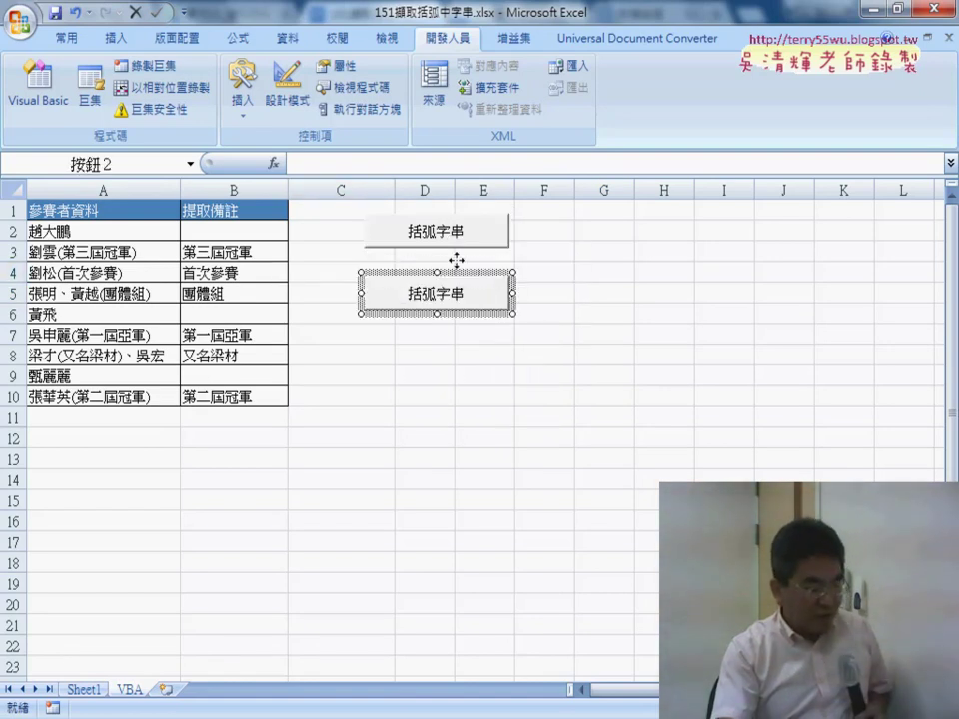
{"action": "left_click_drag", "start_coordinate": [454, 257], "coordinate": [455, 258]}
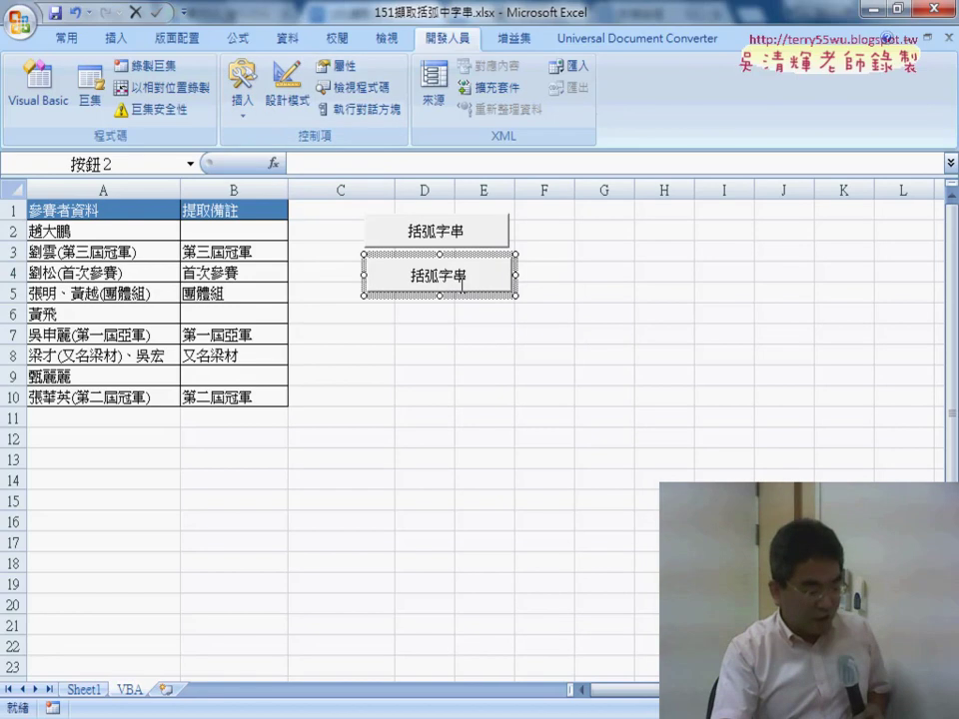
{"action": "right_click", "coordinate": [480, 263]}
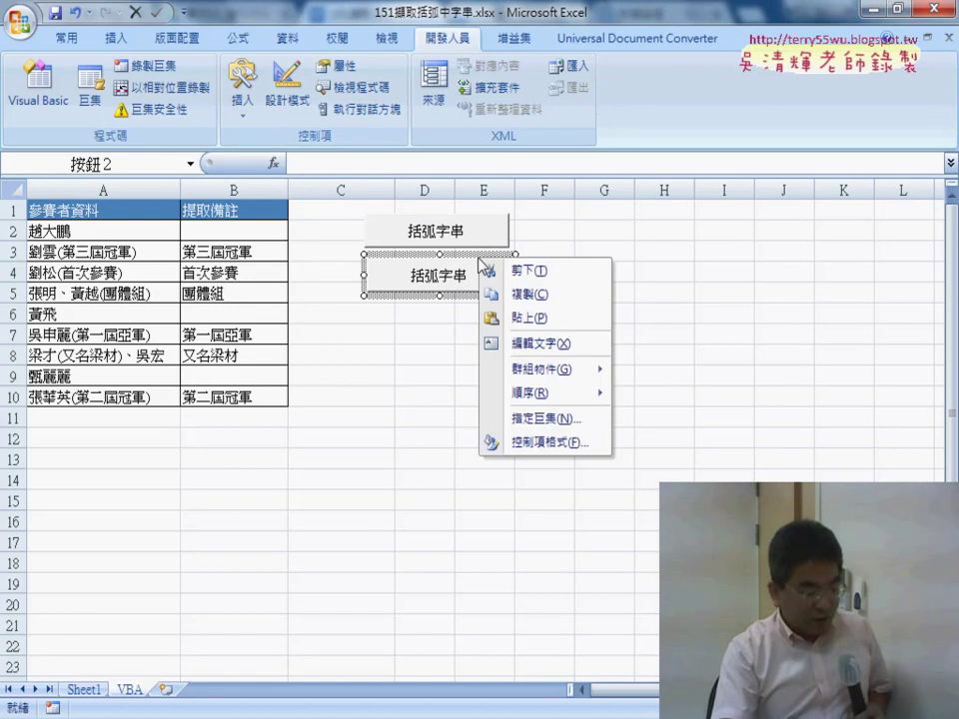
{"action": "left_click", "coordinate": [550, 422]}
{"action": "left_click", "coordinate": [422, 338]}
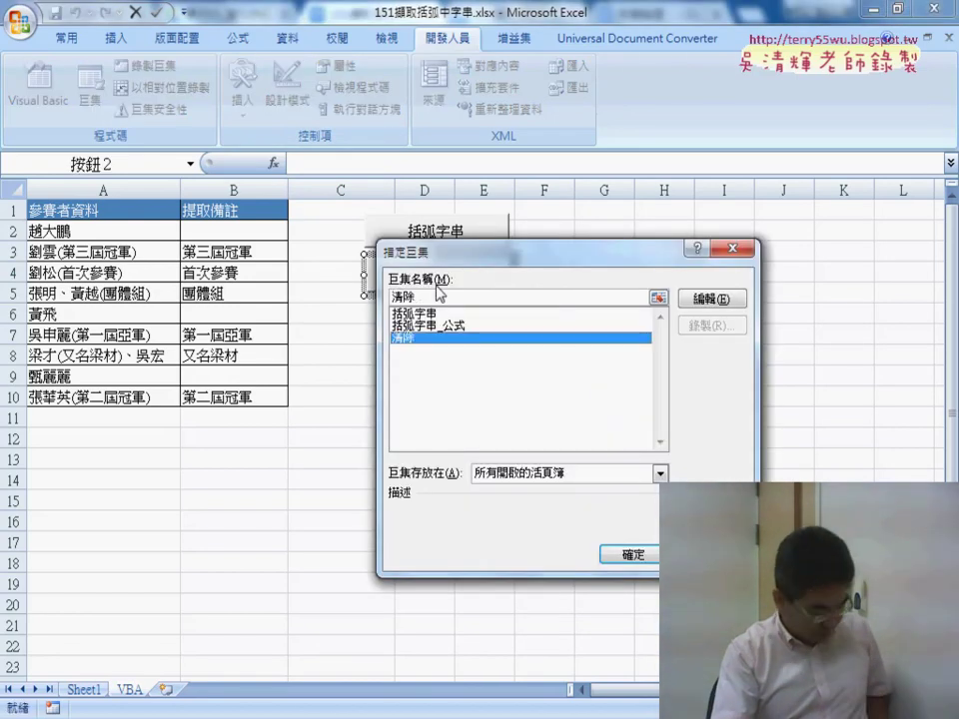
{"action": "left_click", "coordinate": [643, 558]}
{"action": "left_click_drag", "start_coordinate": [412, 275], "coordinate": [552, 283]}
{"action": "type", "text": "清除"}
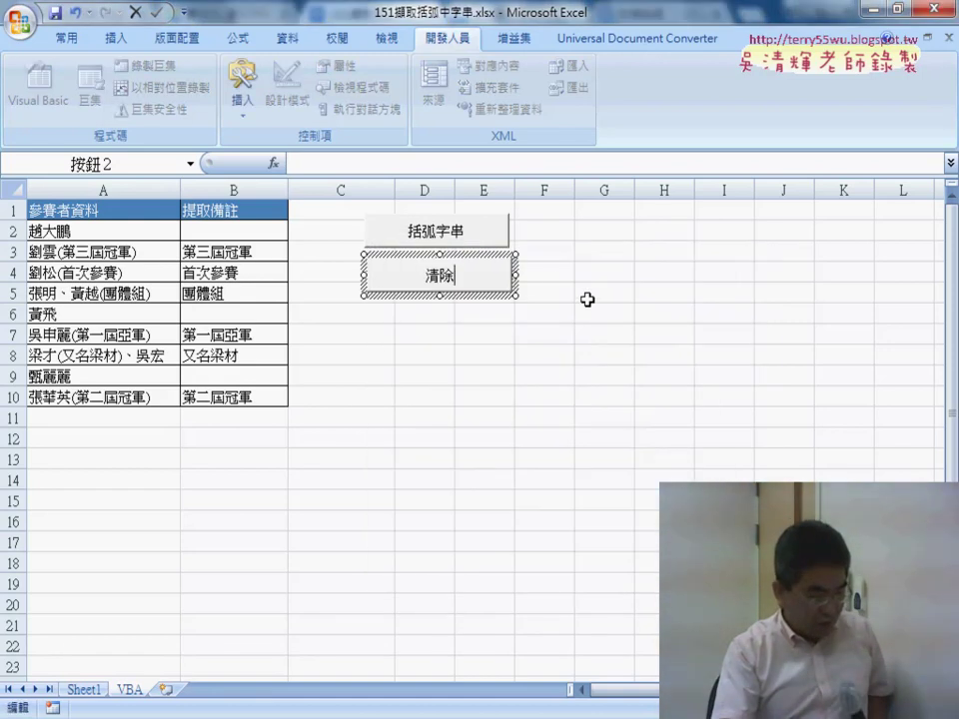
{"action": "left_click", "coordinate": [603, 333]}
Test both buttons by alternately clearing and refilling column B, ending with it cleared
{"action": "left_click", "coordinate": [457, 275]}
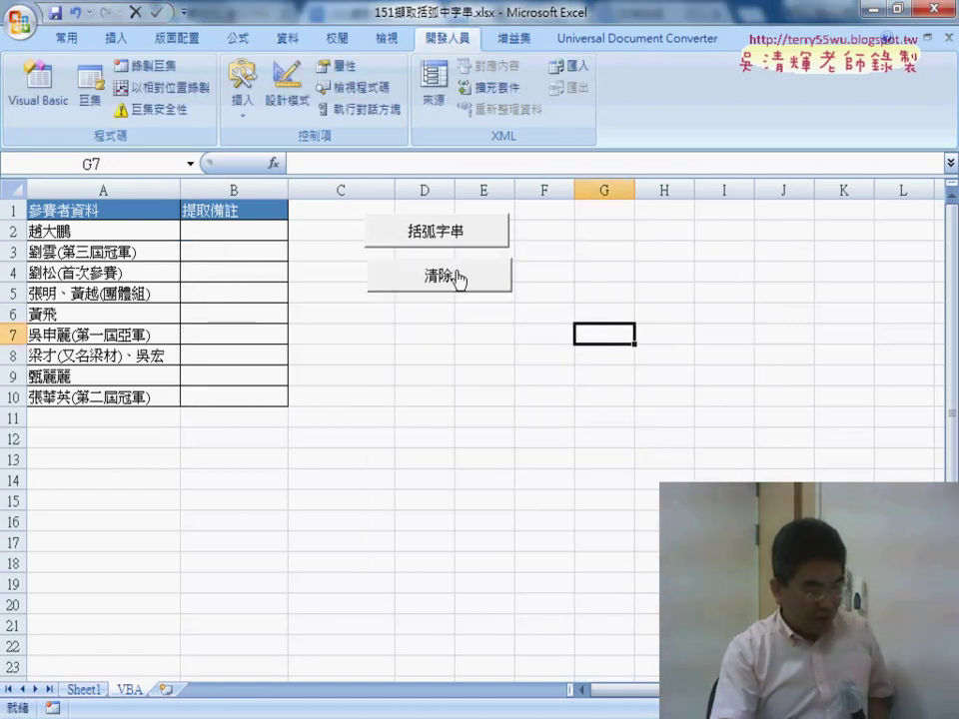
{"action": "left_click", "coordinate": [446, 225]}
{"action": "left_click", "coordinate": [453, 280]}
{"action": "left_click", "coordinate": [457, 234]}
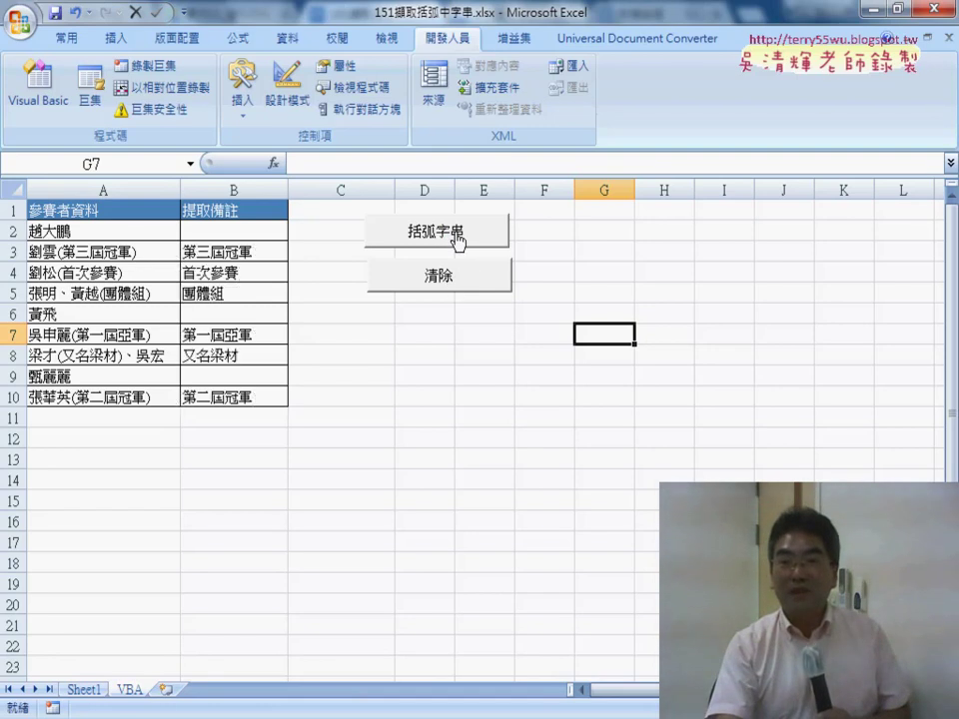
{"action": "left_click", "coordinate": [445, 272]}
{"action": "left_click", "coordinate": [457, 230]}
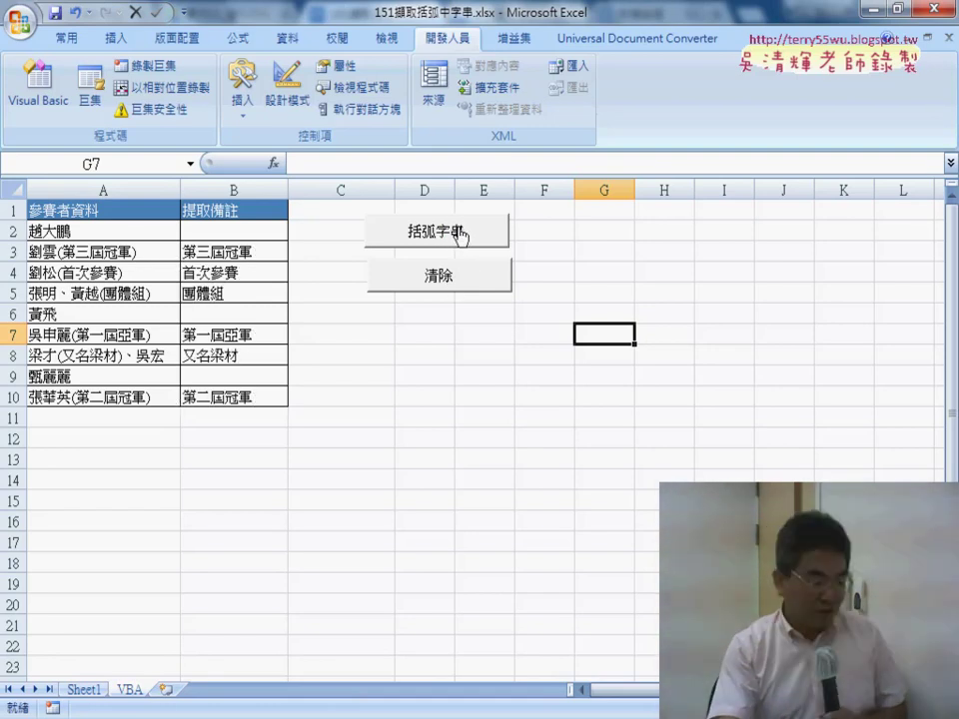
{"action": "left_click", "coordinate": [456, 272]}
{"action": "left_click", "coordinate": [460, 239]}
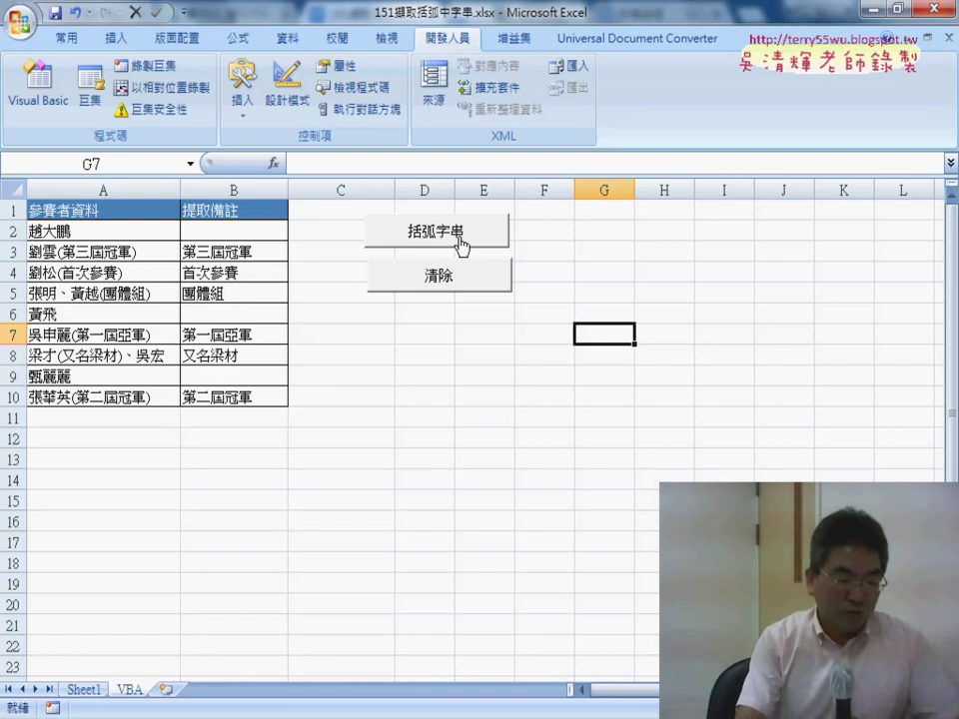
{"action": "left_click", "coordinate": [457, 283]}
{"action": "left_click", "coordinate": [223, 232]}
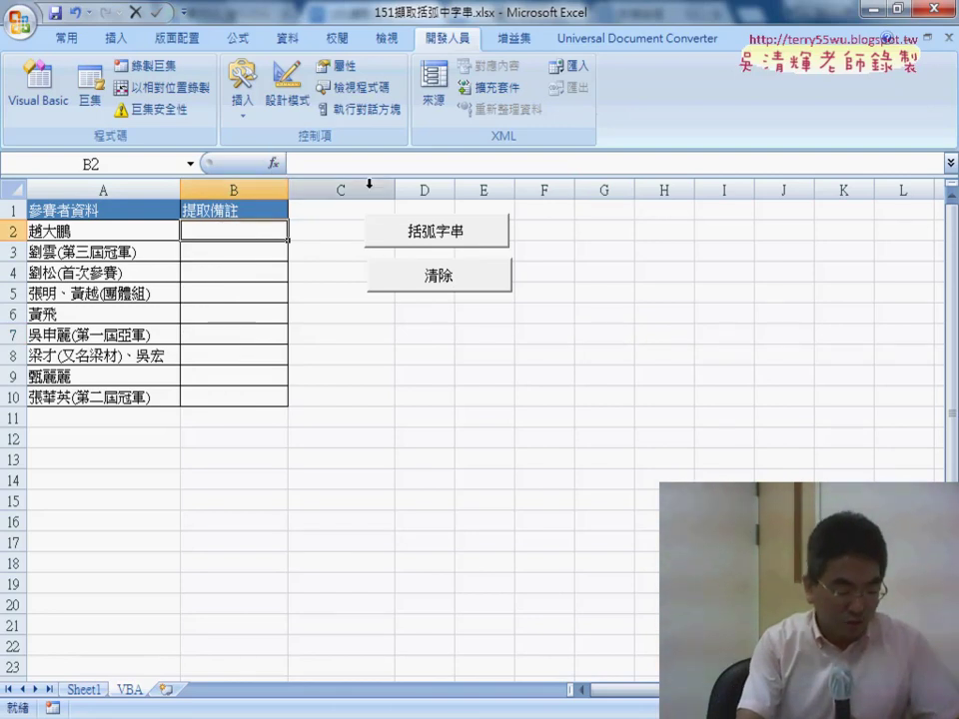
Enter =括弧字串函數(A2) in B2 from the User Defined category and fill it down to B10
{"action": "left_click", "coordinate": [272, 162]}
{"action": "left_click", "coordinate": [604, 387]}
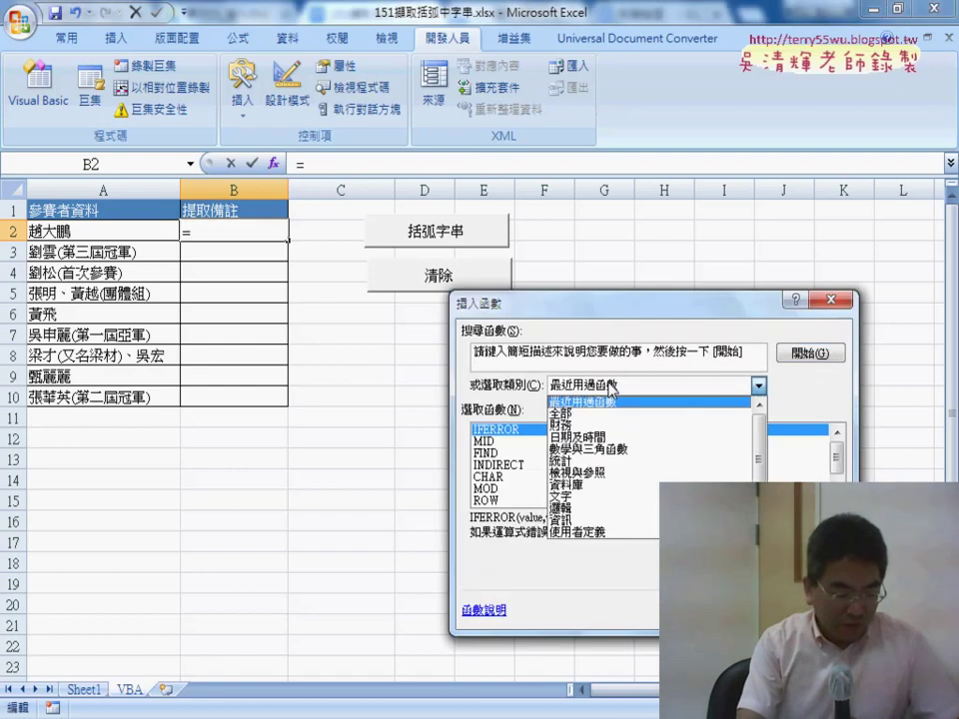
{"action": "left_click", "coordinate": [589, 532]}
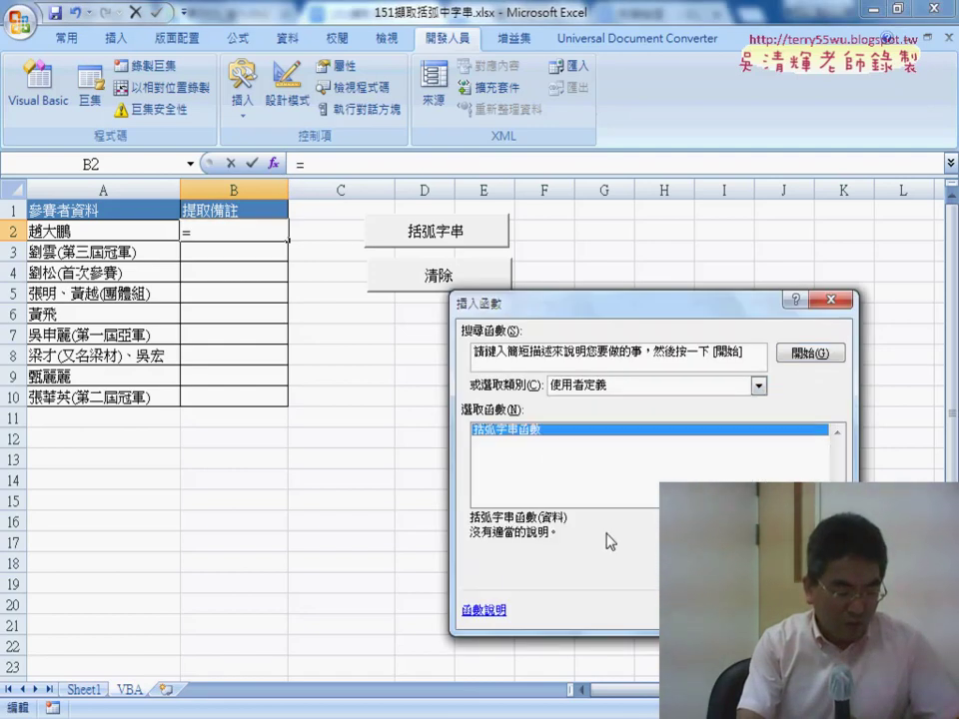
{"action": "double_click", "coordinate": [502, 432]}
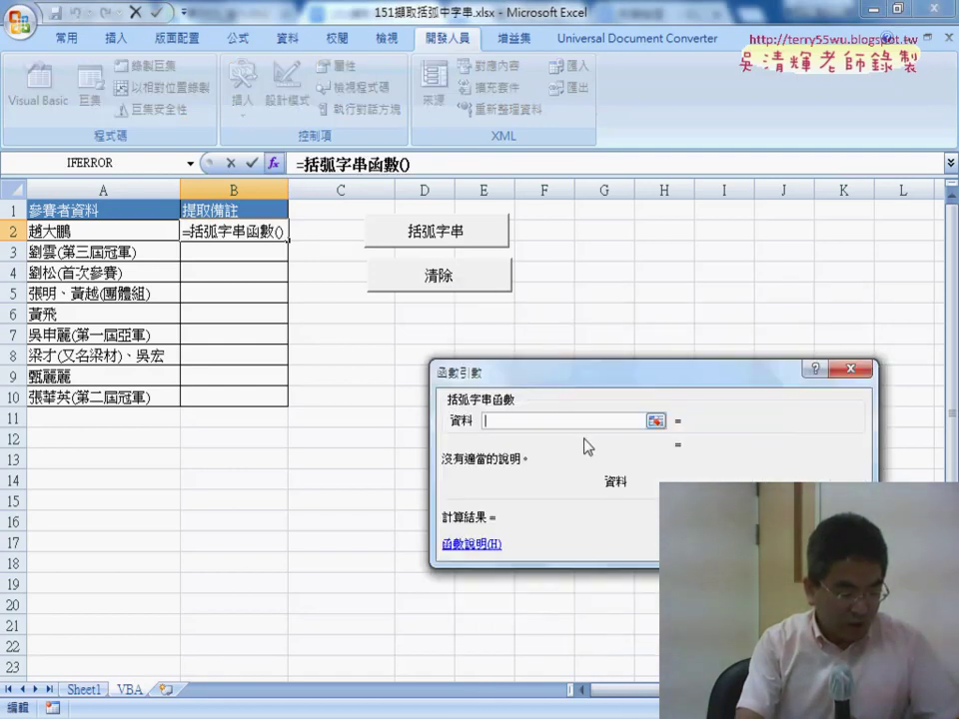
{"action": "left_click", "coordinate": [109, 232]}
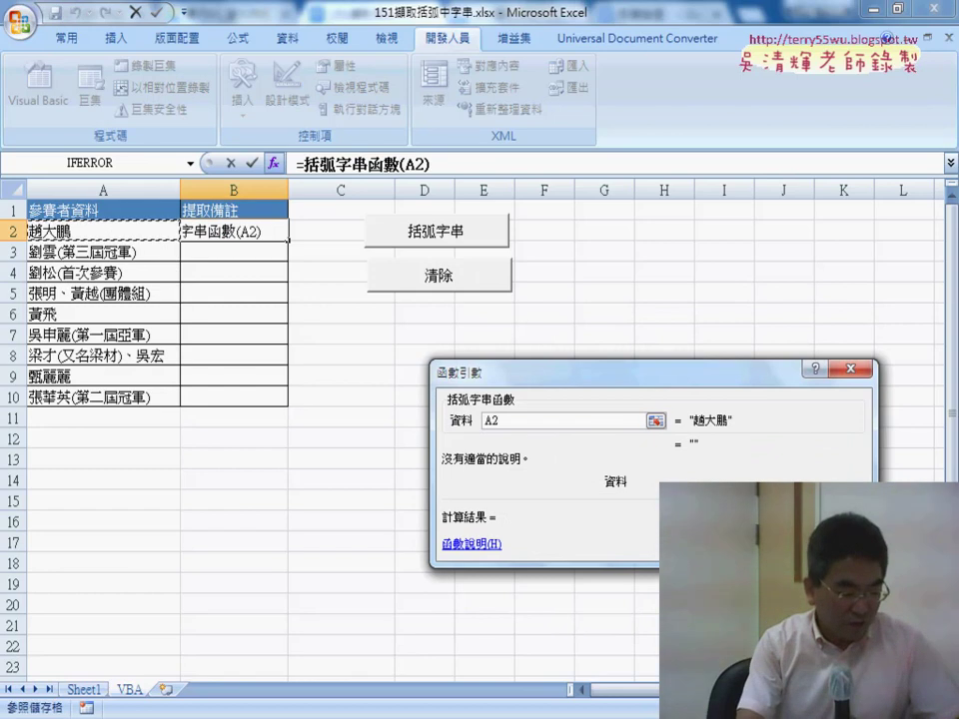
{"action": "key", "text": "Return"}
{"action": "left_click_drag", "start_coordinate": [286, 240], "coordinate": [286, 401]}
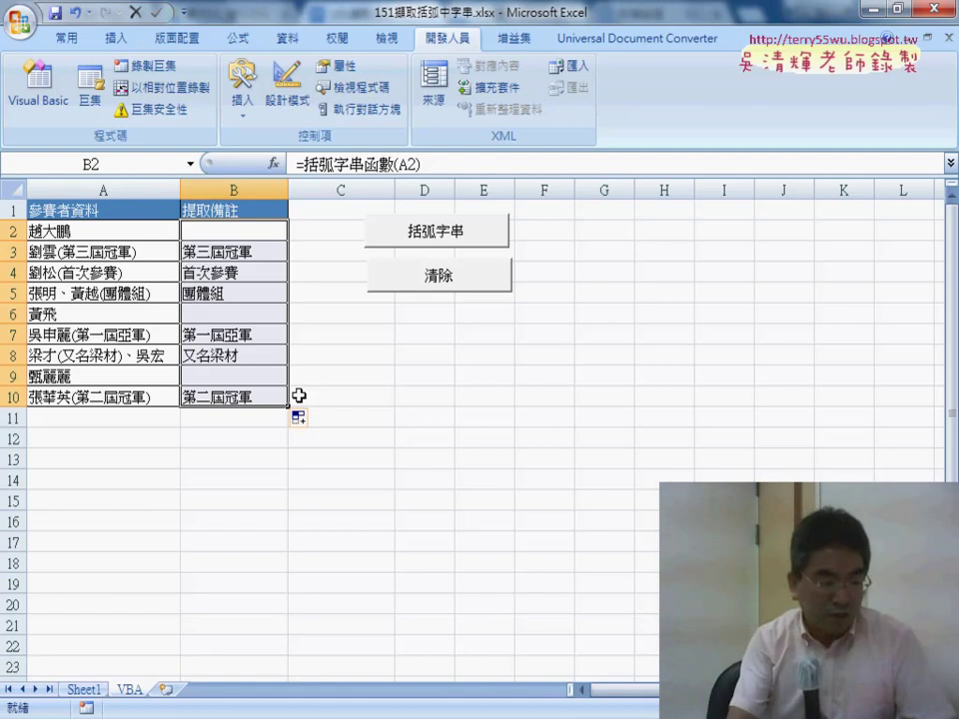
Open Excel Options at the Quick Access Toolbar customization page via More Commands
{"action": "left_click", "coordinate": [184, 12]}
{"action": "left_click", "coordinate": [230, 320]}
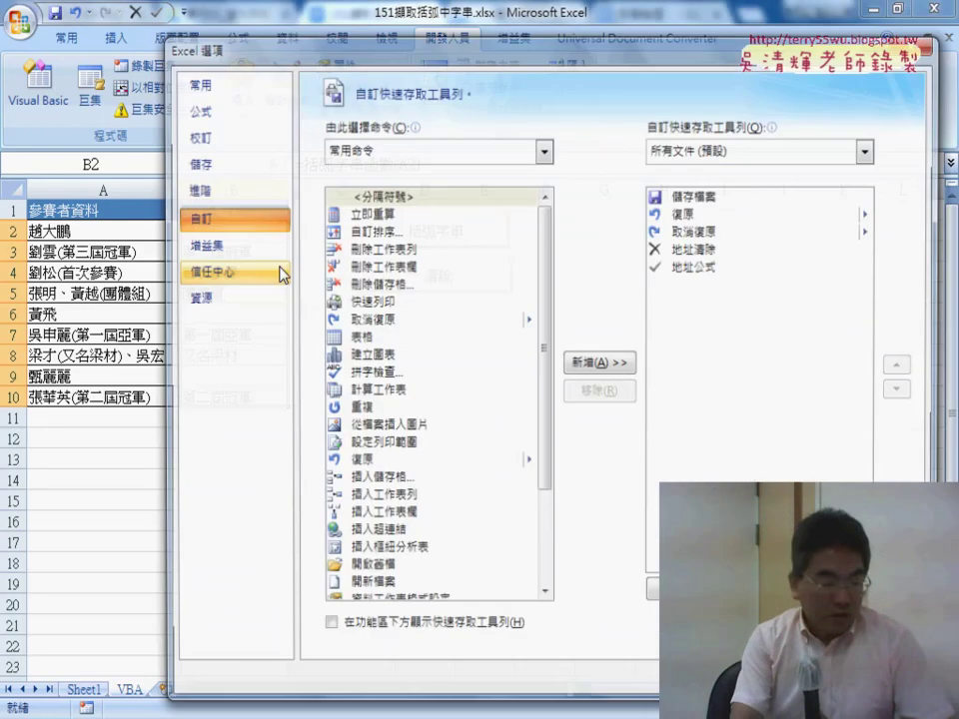